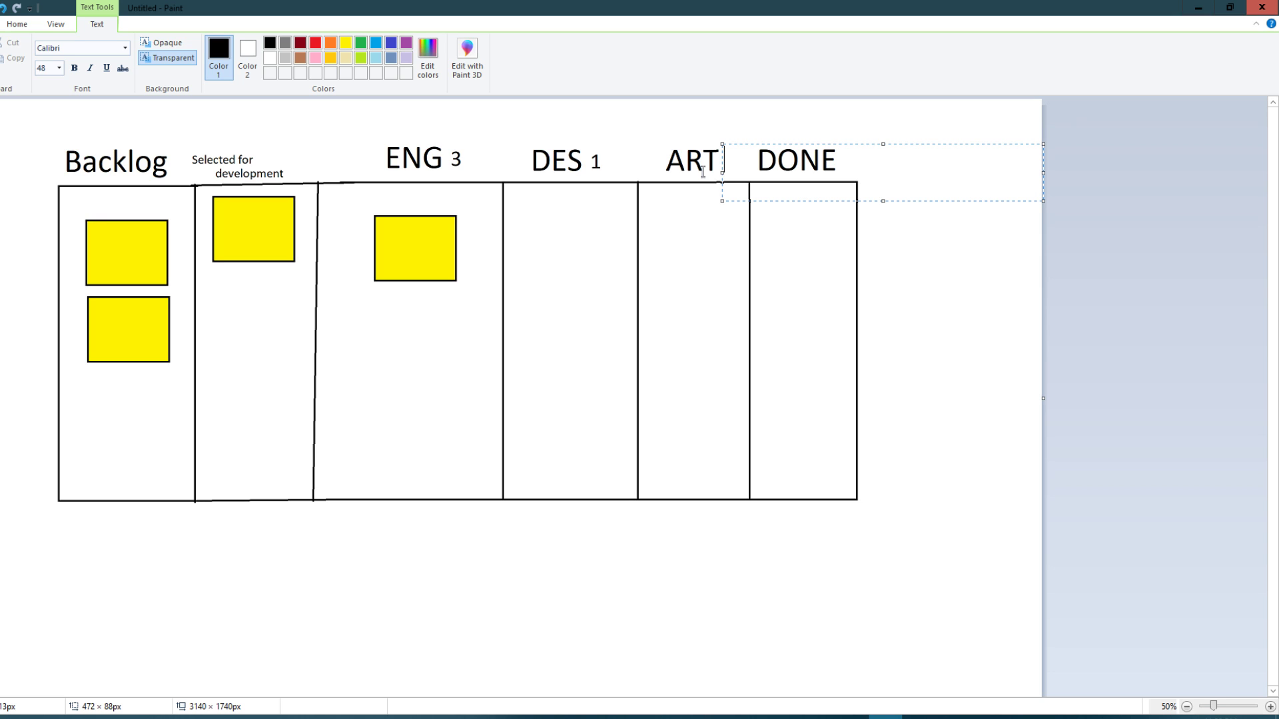
# Enter the work limit 5 beside the ART heading.
pyautogui.write('5')
pyautogui.click(783, 129)
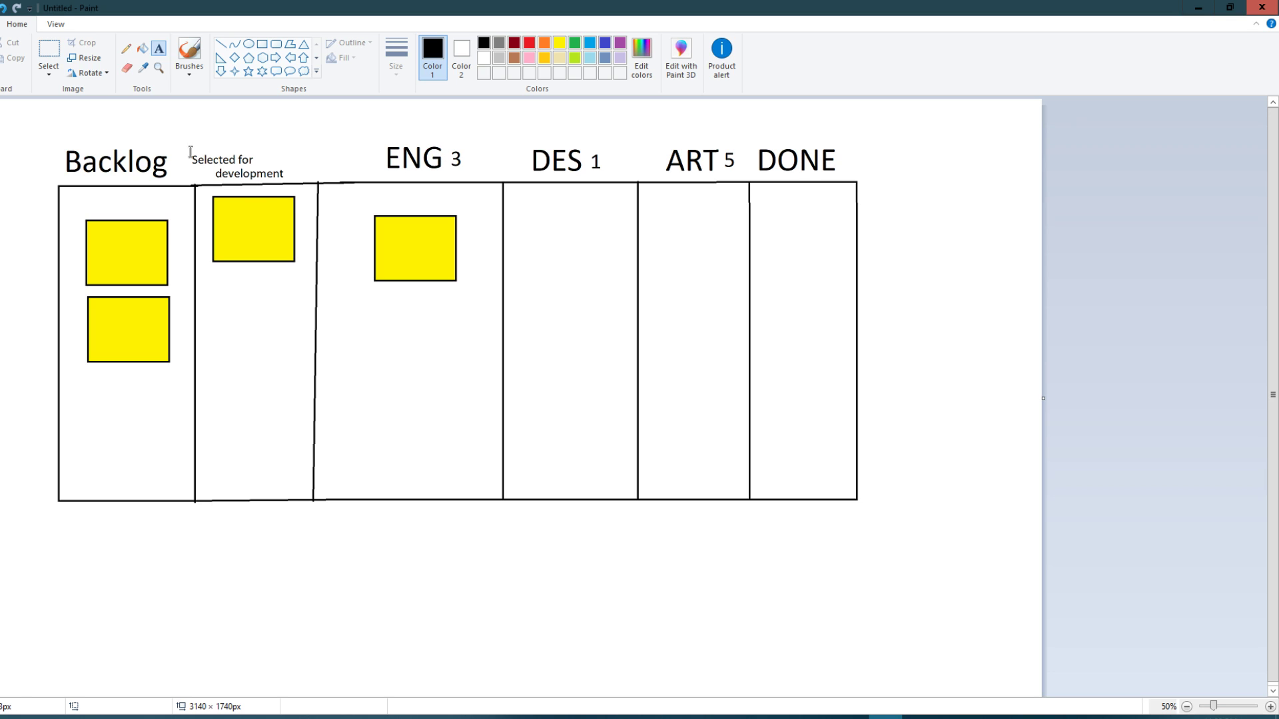
# Copy the lower yellow Backlog card and place two copies beneath the card in the Selected for development column.
pyautogui.click(54, 52)
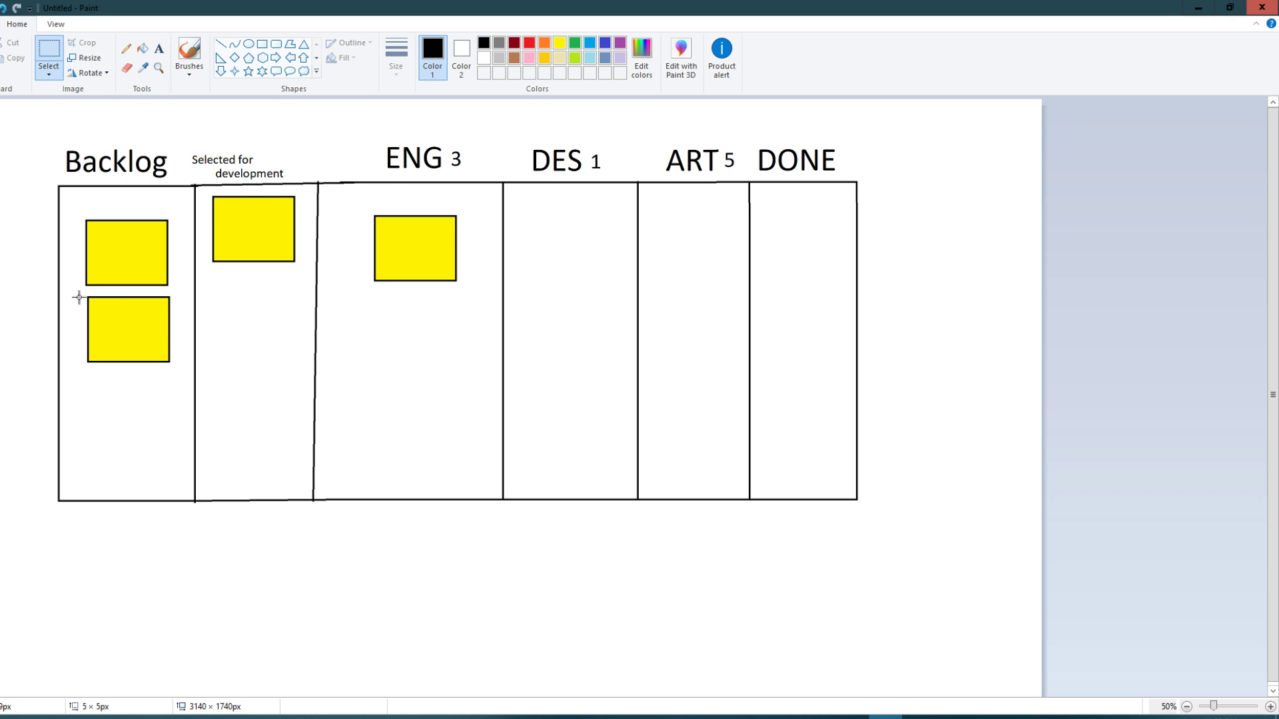
pyautogui.moveTo(77, 294); pyautogui.dragTo(180, 369)
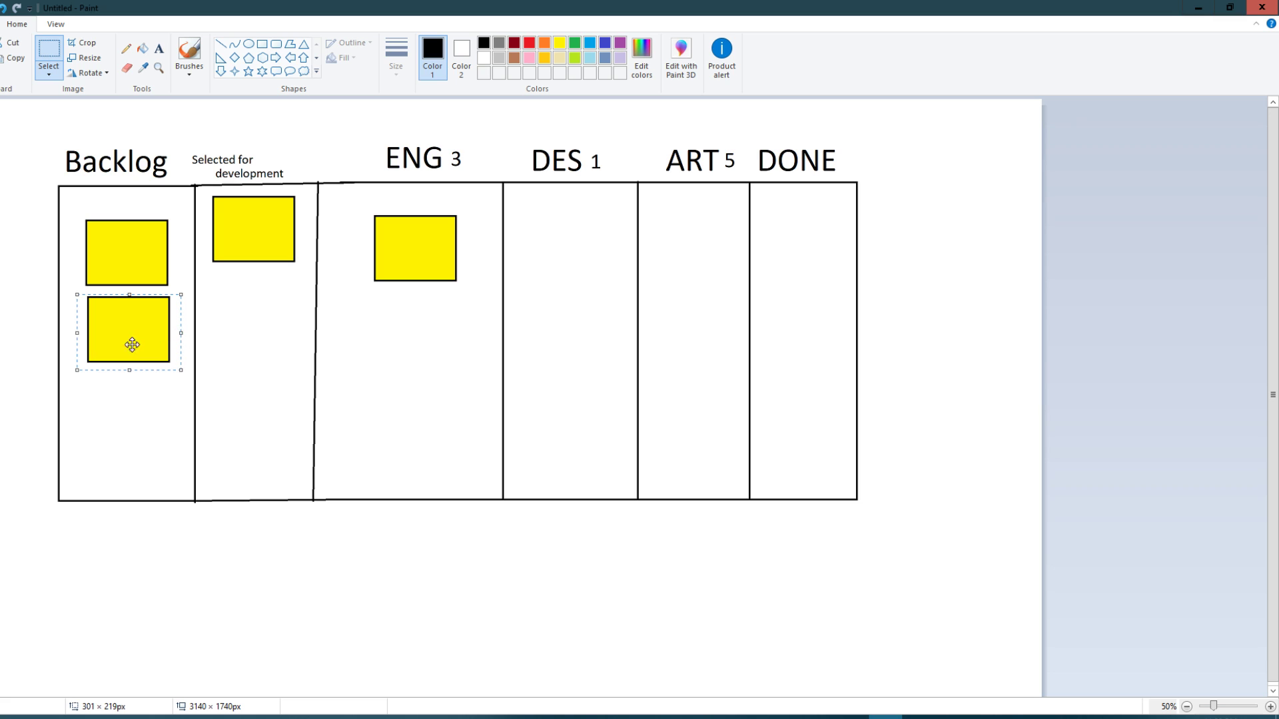
pyautogui.hotkey('ctrl', 'c')
pyautogui.hotkey('ctrl', 'v')
pyautogui.moveTo(28, 154); pyautogui.dragTo(272, 325)
pyautogui.hotkey('ctrl', 'v')
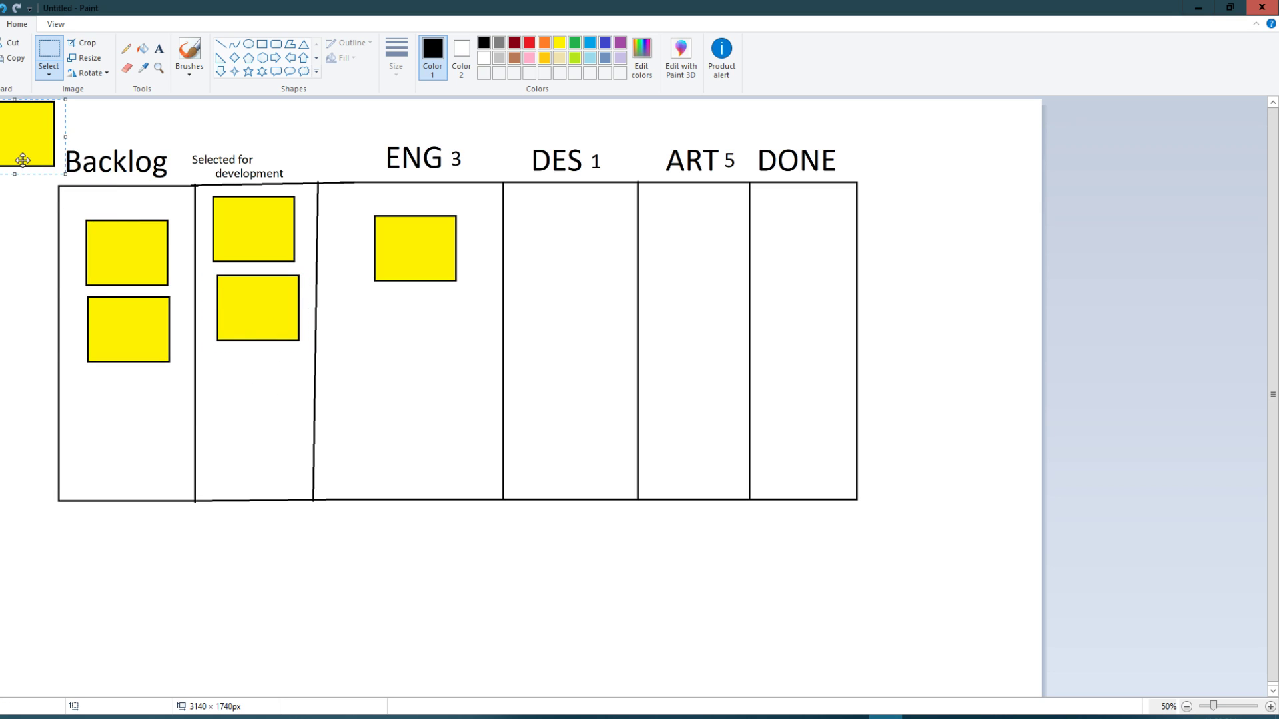
pyautogui.moveTo(23, 161); pyautogui.dragTo(265, 404)
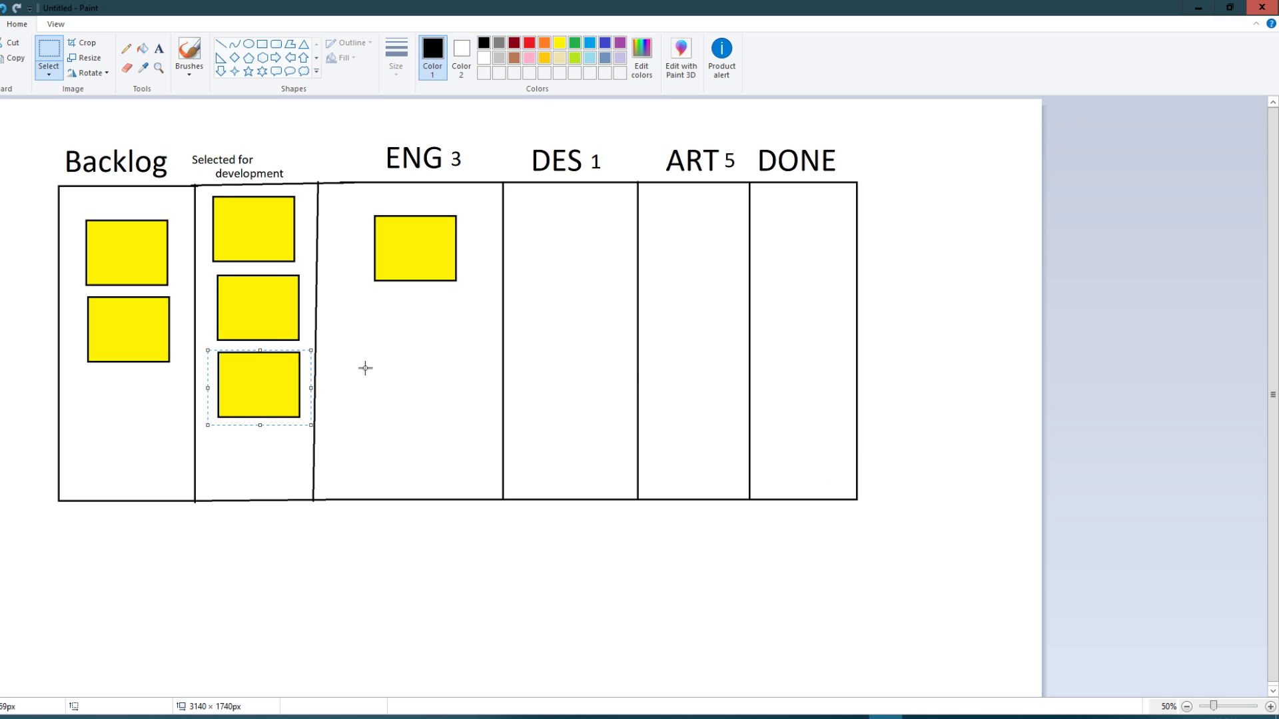
pyautogui.moveTo(249, 385)
pyautogui.mouseDown()
pyautogui.moveTo(266, 377)
pyautogui.moveTo(249, 393)
pyautogui.mouseUp()
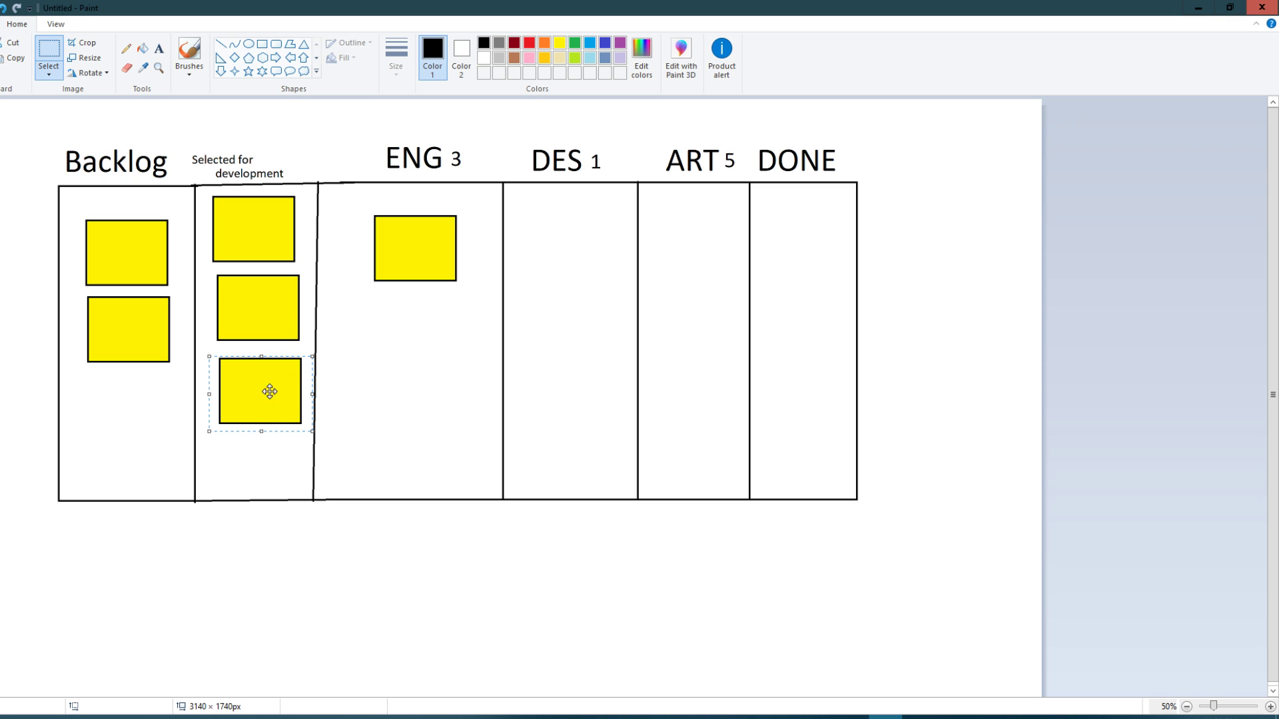
# Move the lowest Selected for development card through the DES column to the upper part of the DONE column.
pyautogui.moveTo(262, 386); pyautogui.dragTo(575, 233)
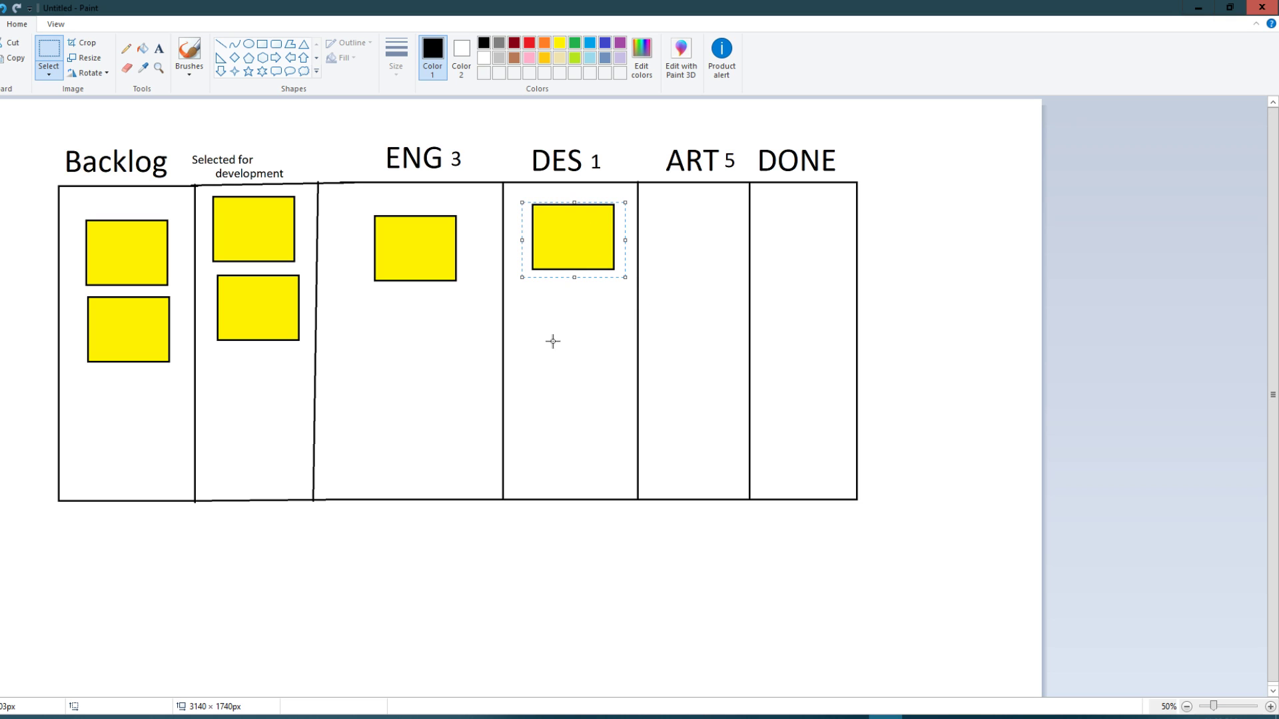
pyautogui.moveTo(571, 227); pyautogui.dragTo(801, 216)
pyautogui.click(233, 394)
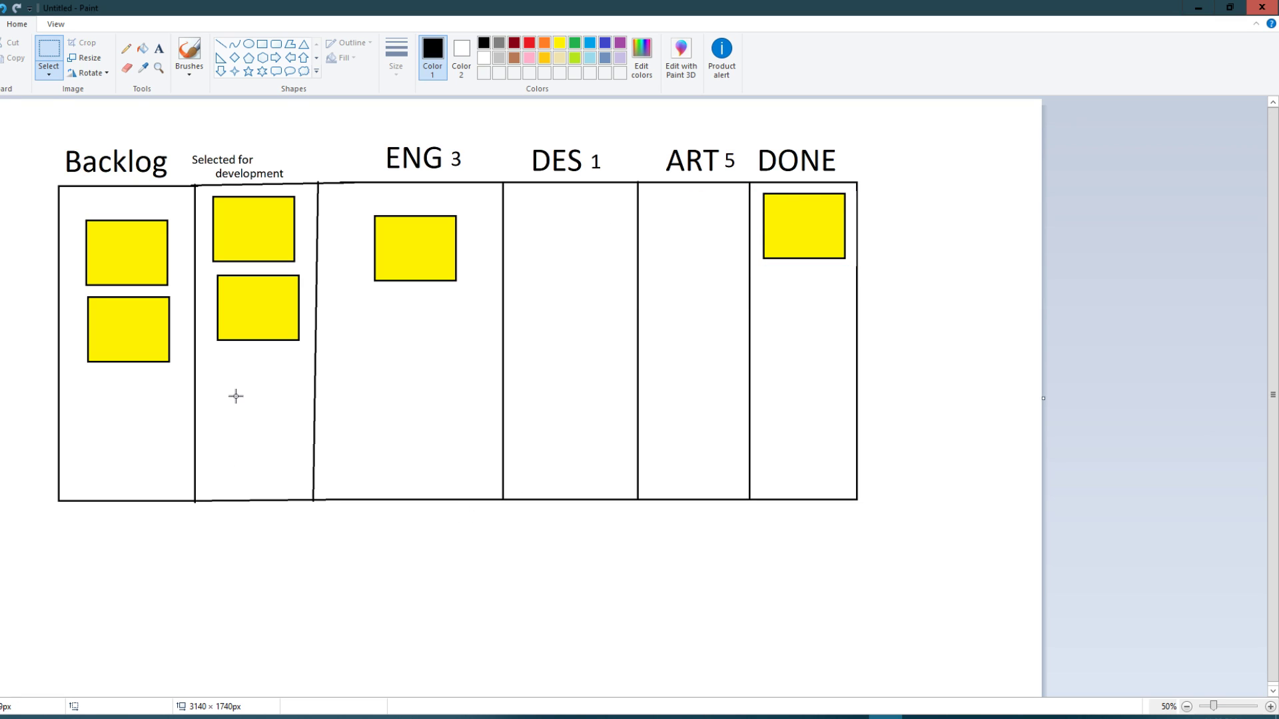
# Paste two more yellow cards, placing one as the third Selected for development card and one as the third Backlog card.
pyautogui.hotkey('ctrl', 'v')
pyautogui.moveTo(28, 143); pyautogui.dragTo(144, 415)
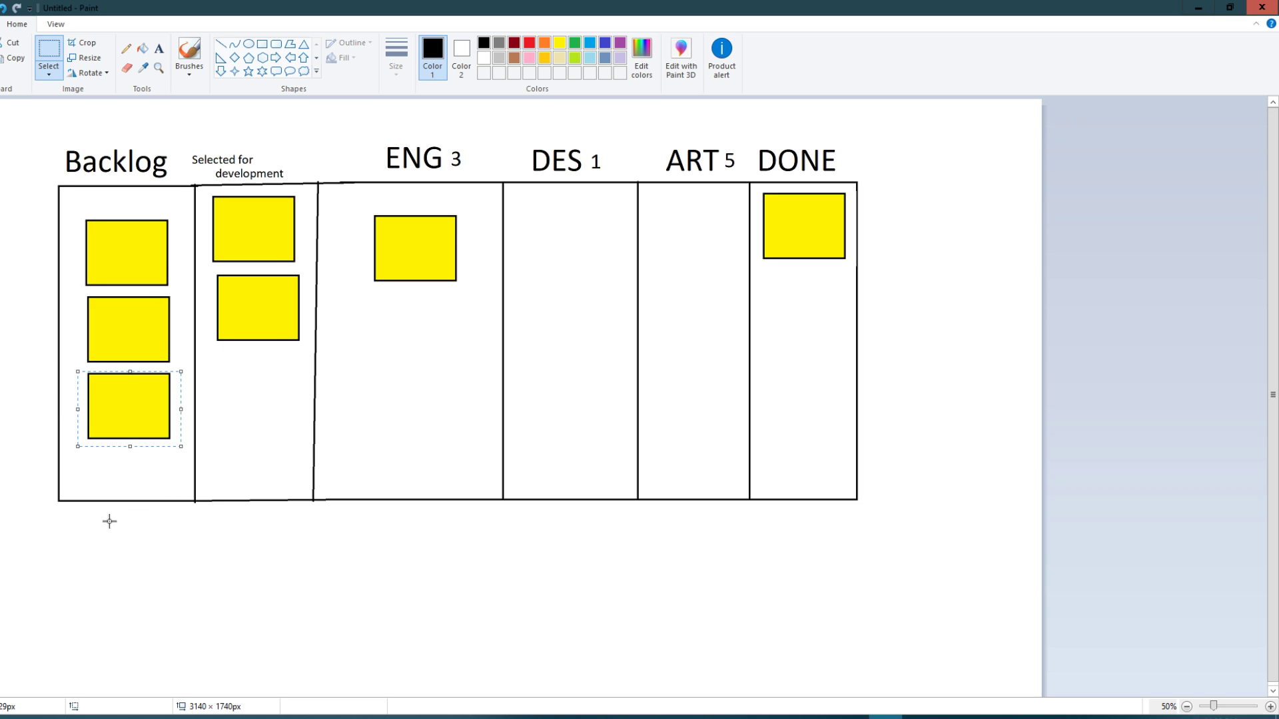
pyautogui.moveTo(130, 401); pyautogui.dragTo(257, 385)
pyautogui.click(136, 408)
pyautogui.hotkey('ctrl', 'v')
pyautogui.moveTo(34, 172); pyautogui.dragTo(128, 417)
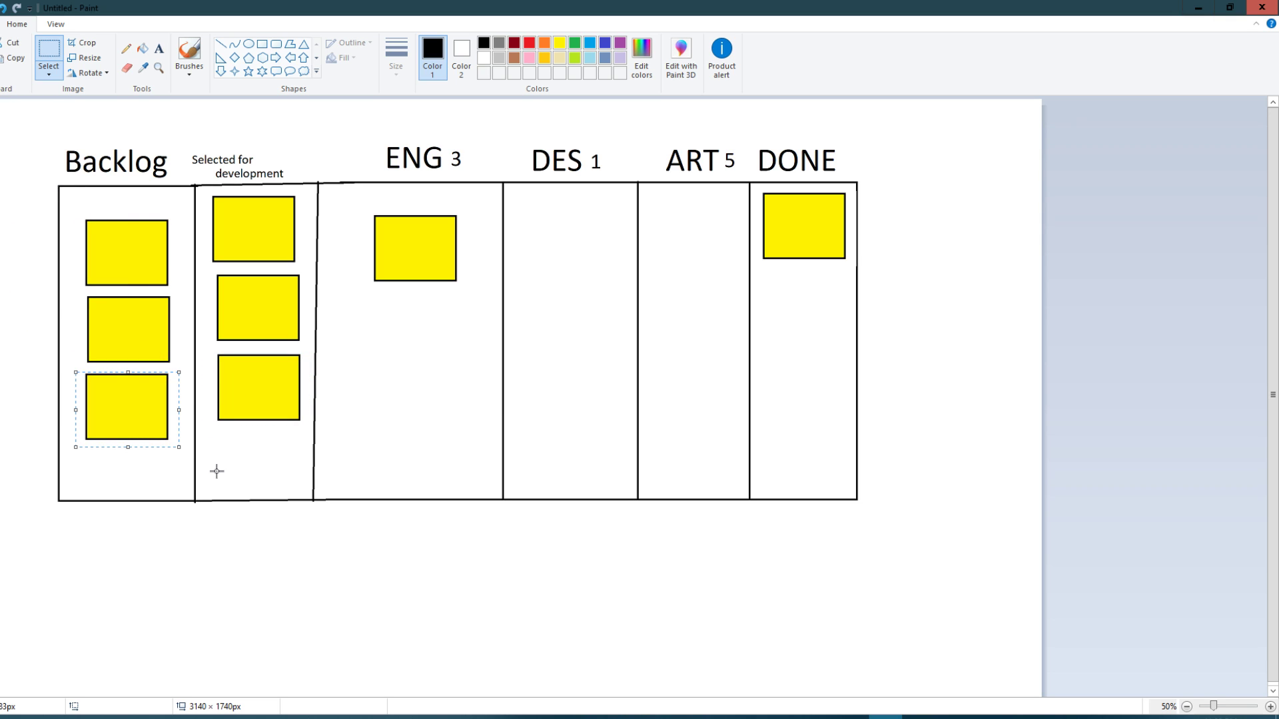
# Move the third Selected for development card below the ENG card and the third Backlog card into the ART column.
pyautogui.moveTo(213, 349); pyautogui.dragTo(429, 341)
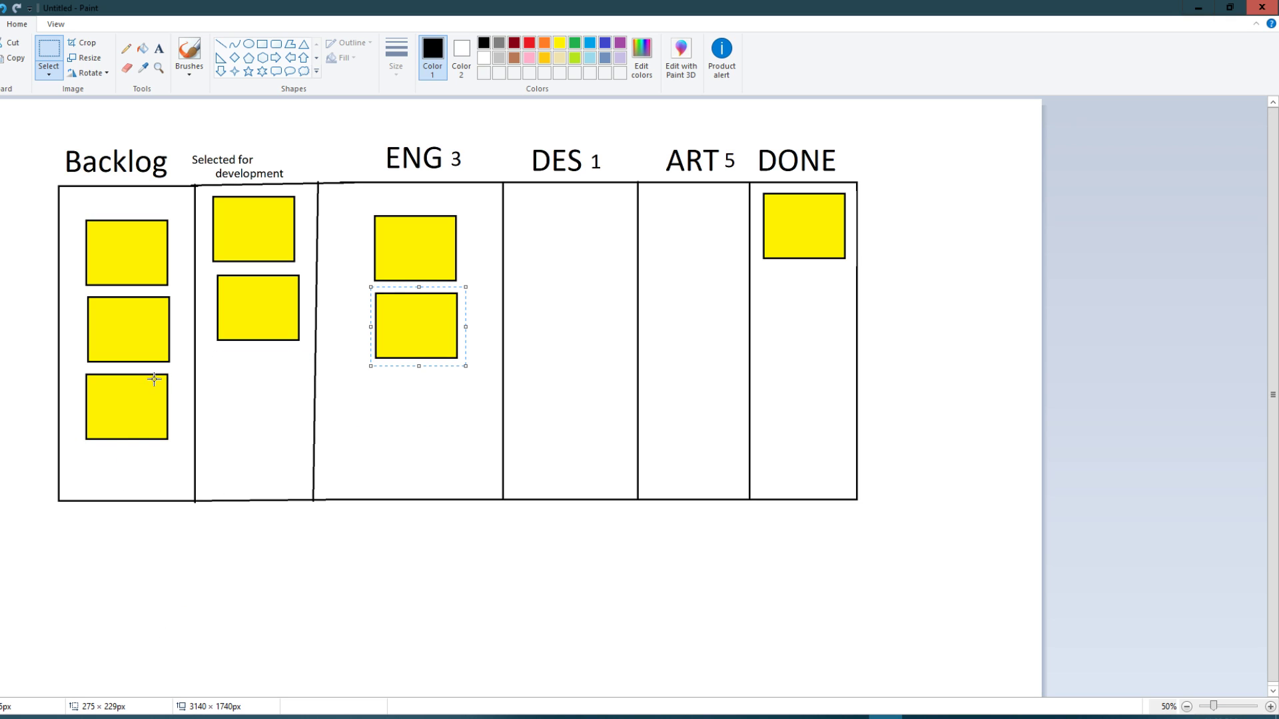
pyautogui.moveTo(178, 369); pyautogui.dragTo(74, 451)
pyautogui.moveTo(120, 416); pyautogui.dragTo(686, 236)
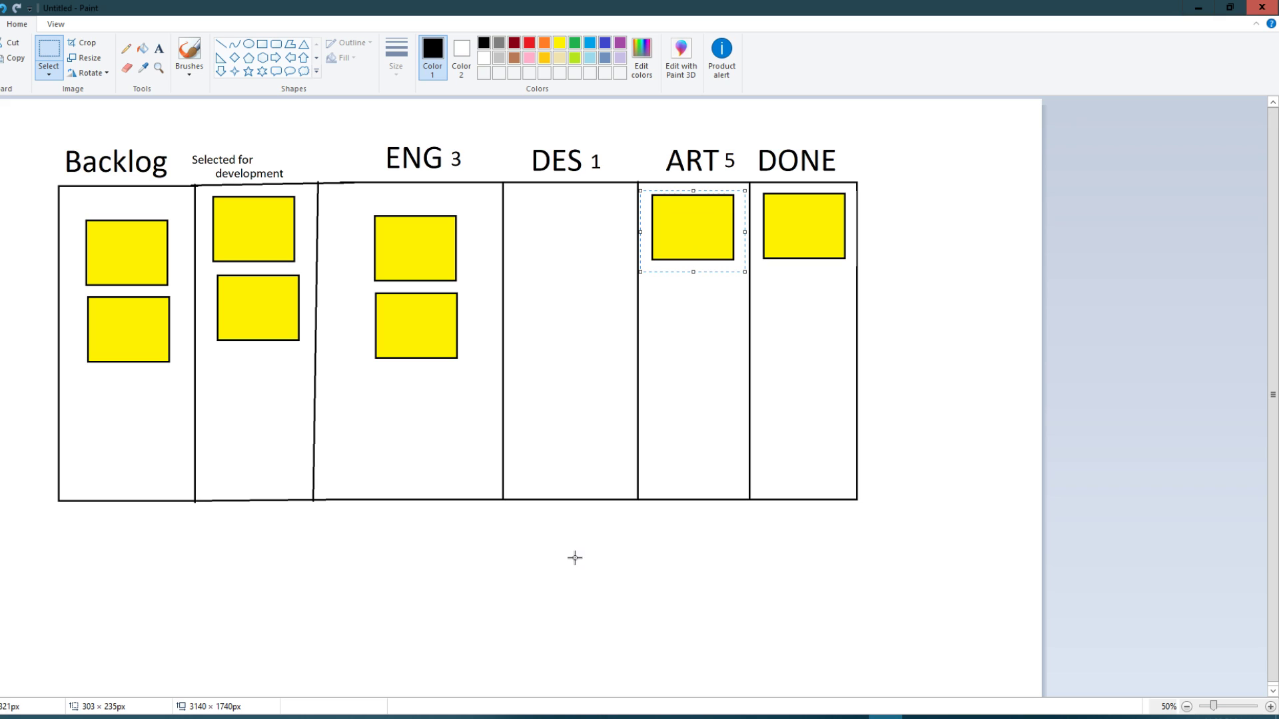
pyautogui.moveTo(481, 281); pyautogui.dragTo(443, 434)
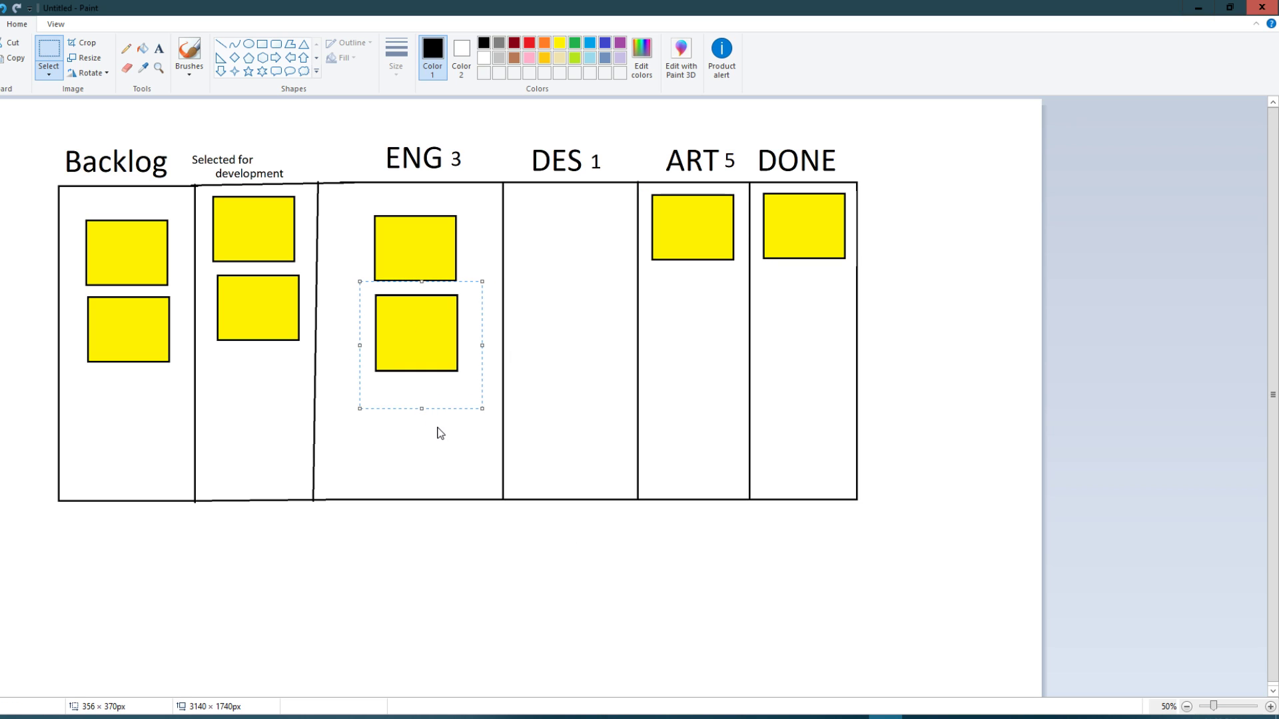
pyautogui.hotkey('ctrl', 'z')
pyautogui.moveTo(478, 142); pyautogui.dragTo(446, 175)
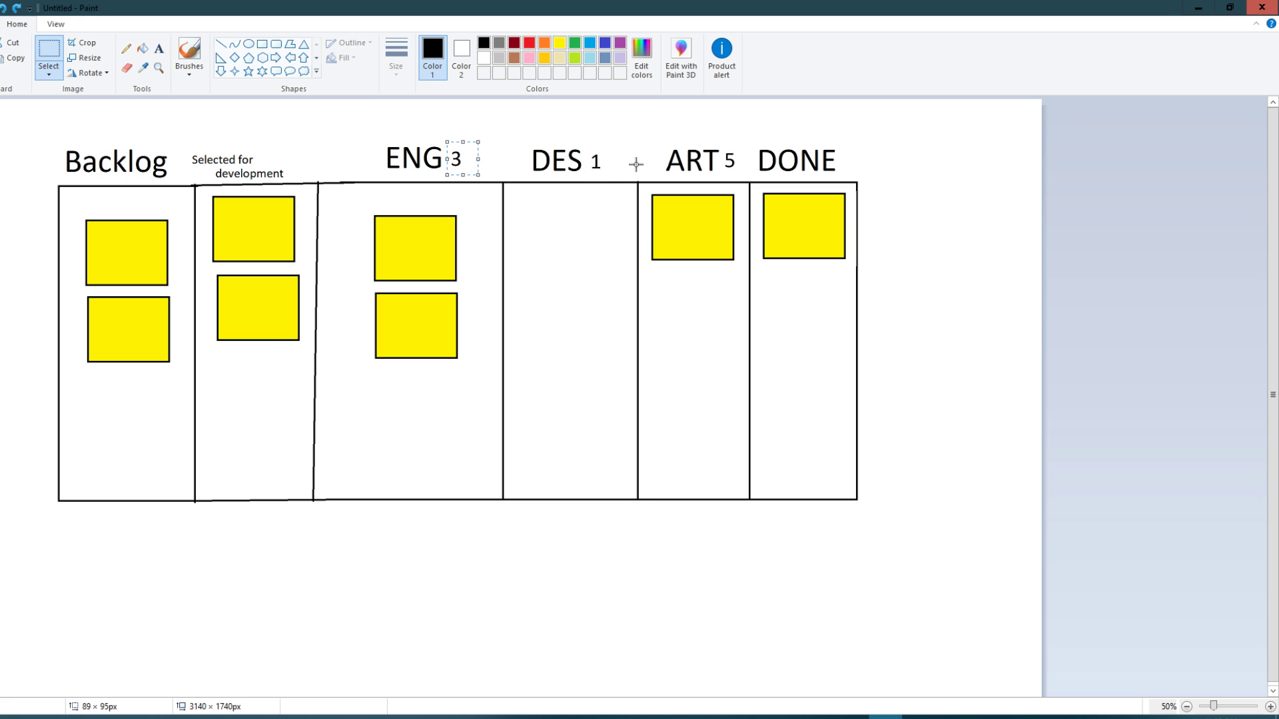
pyautogui.click(249, 378)
# Move the lower Backlog card beneath the two ENG cards and shift the remaining Backlog card slightly up and left.
pyautogui.moveTo(171, 394); pyautogui.dragTo(76, 290)
pyautogui.moveTo(125, 325); pyautogui.dragTo(416, 396)
pyautogui.click(132, 338)
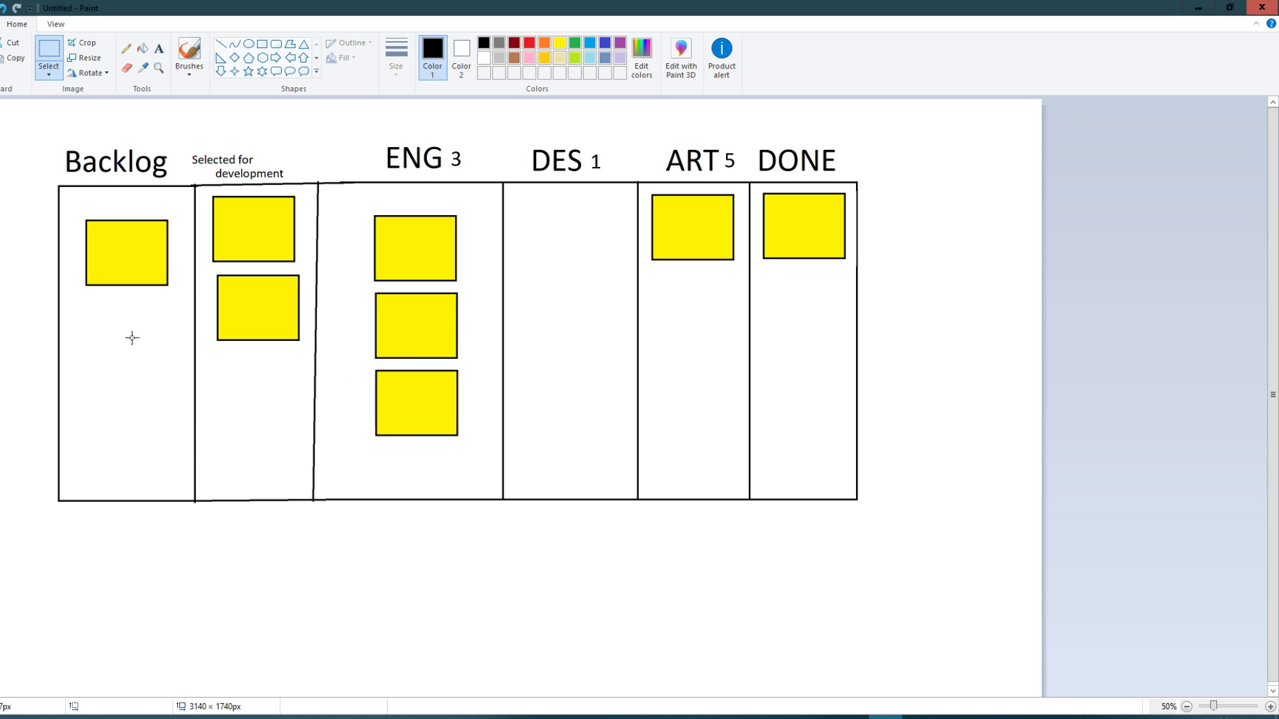
pyautogui.moveTo(173, 295); pyautogui.dragTo(77, 200)
pyautogui.moveTo(124, 254)
pyautogui.mouseDown()
pyautogui.moveTo(175, 334)
pyautogui.moveTo(379, 442)
pyautogui.moveTo(416, 477)
pyautogui.moveTo(103, 378)
pyautogui.moveTo(106, 248)
pyautogui.mouseUp()
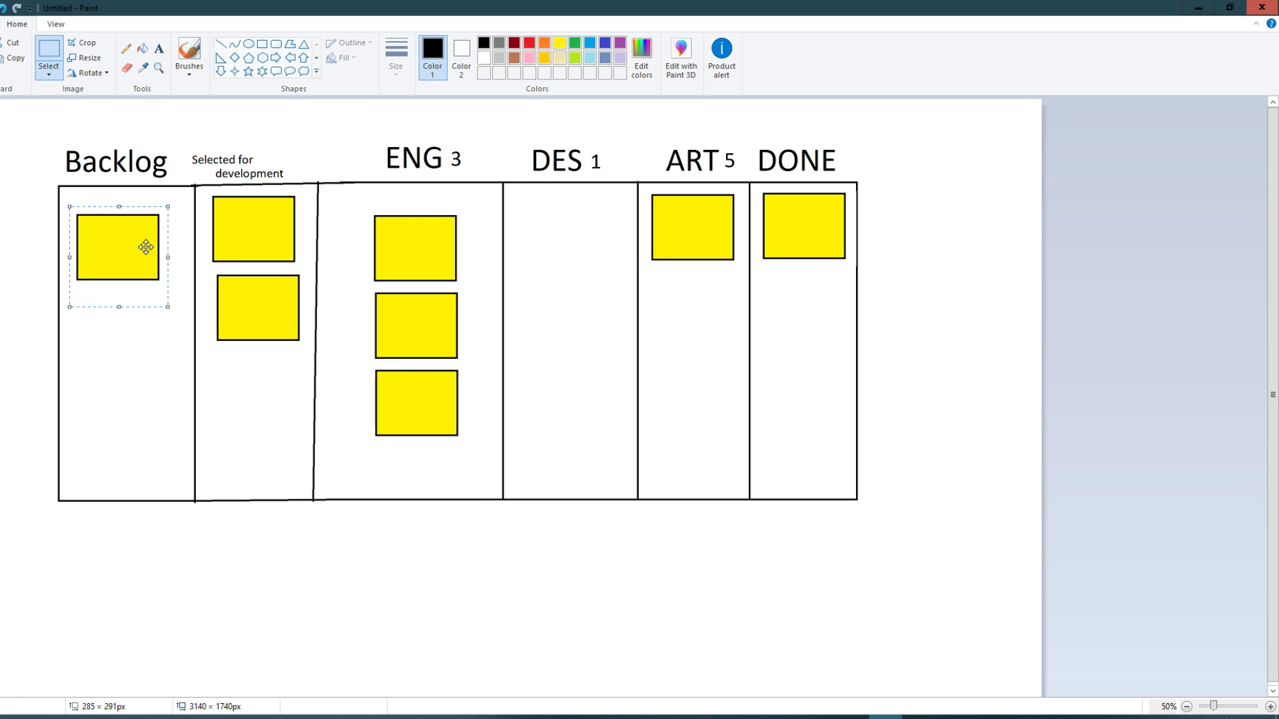
# Point out the work limits beside the ENG, DES and ART headings by framing each number.
pyautogui.moveTo(476, 140); pyautogui.dragTo(451, 171)
pyautogui.moveTo(615, 146); pyautogui.dragTo(589, 174)
pyautogui.moveTo(740, 143); pyautogui.dragTo(722, 173)
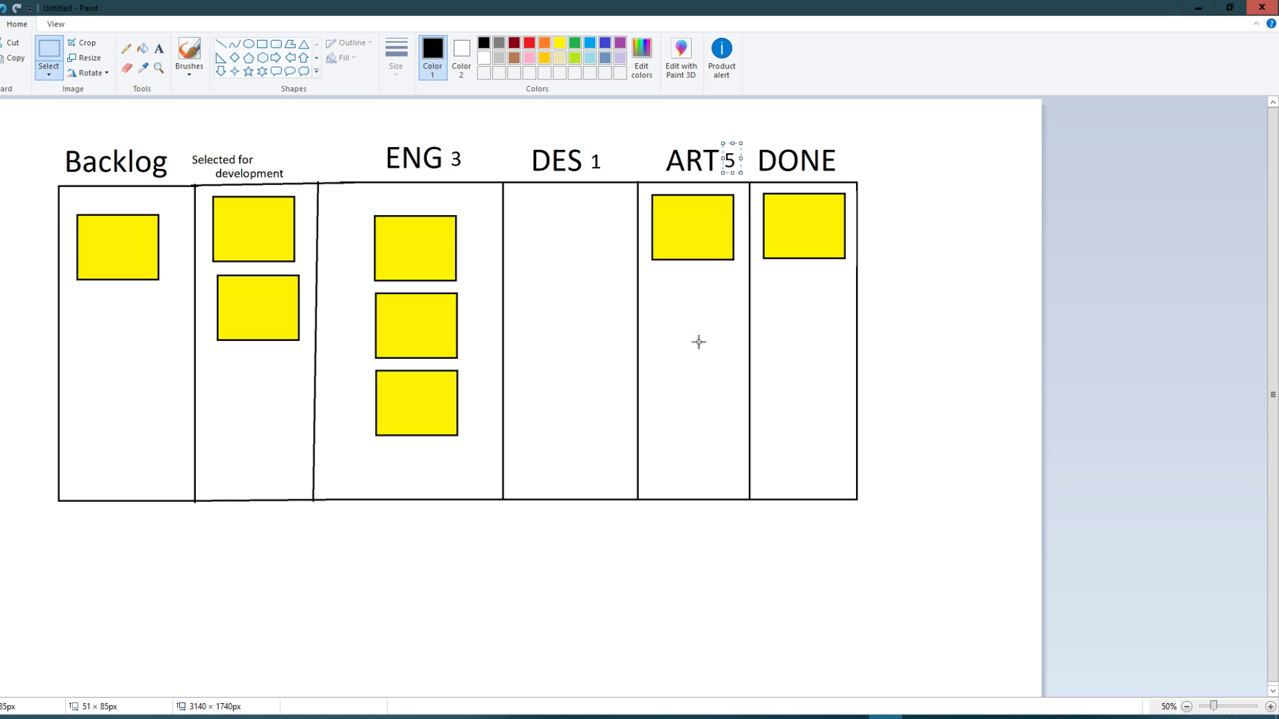
pyautogui.moveTo(695, 382); pyautogui.dragTo(698, 383)
pyautogui.moveTo(474, 139); pyautogui.dragTo(445, 173)
pyautogui.click(615, 717)
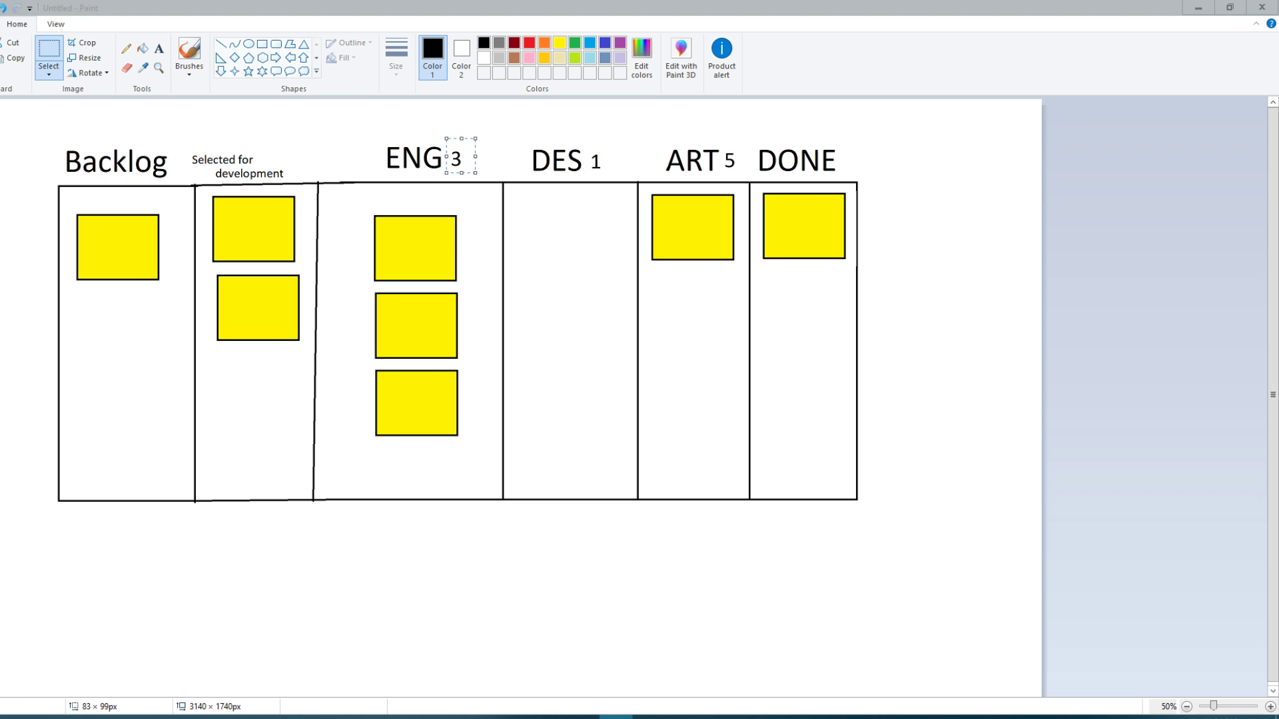
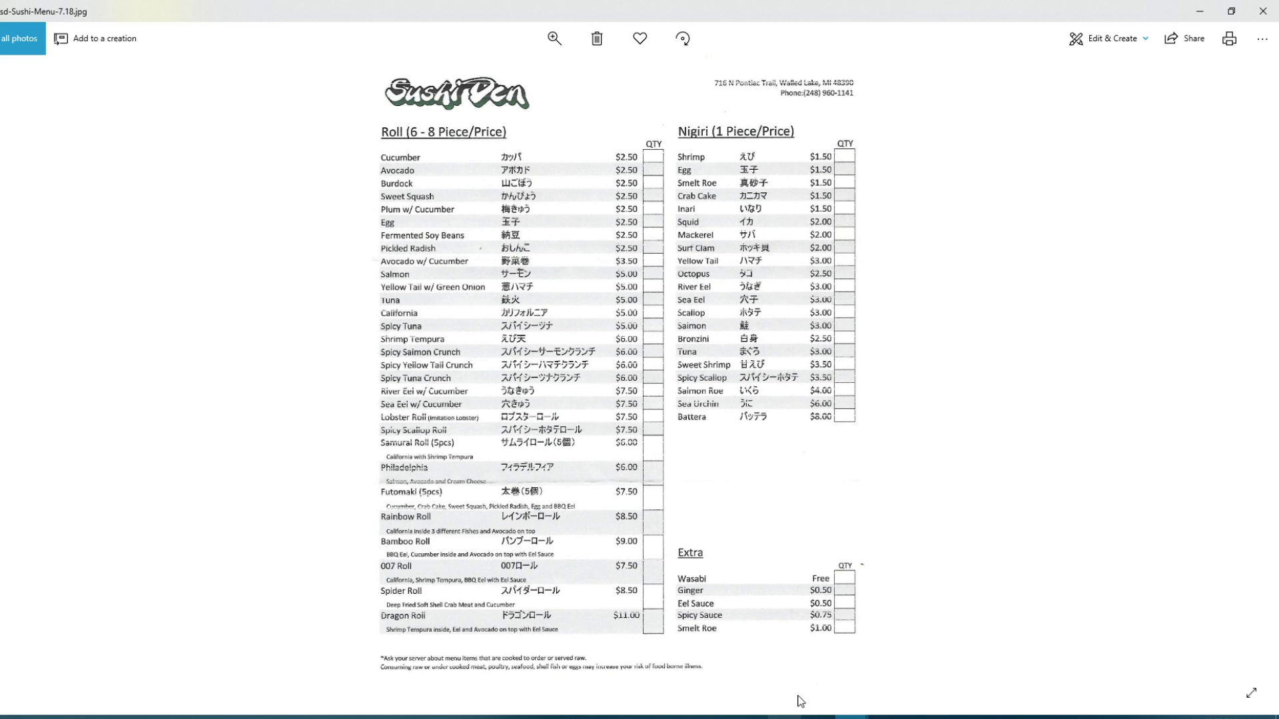
# Switch to the FETCH Kanban board in Jira, look at its Release options and compare the board with the Paint sketch.
pyautogui.moveTo(801, 701)
pyautogui.click(853, 660)
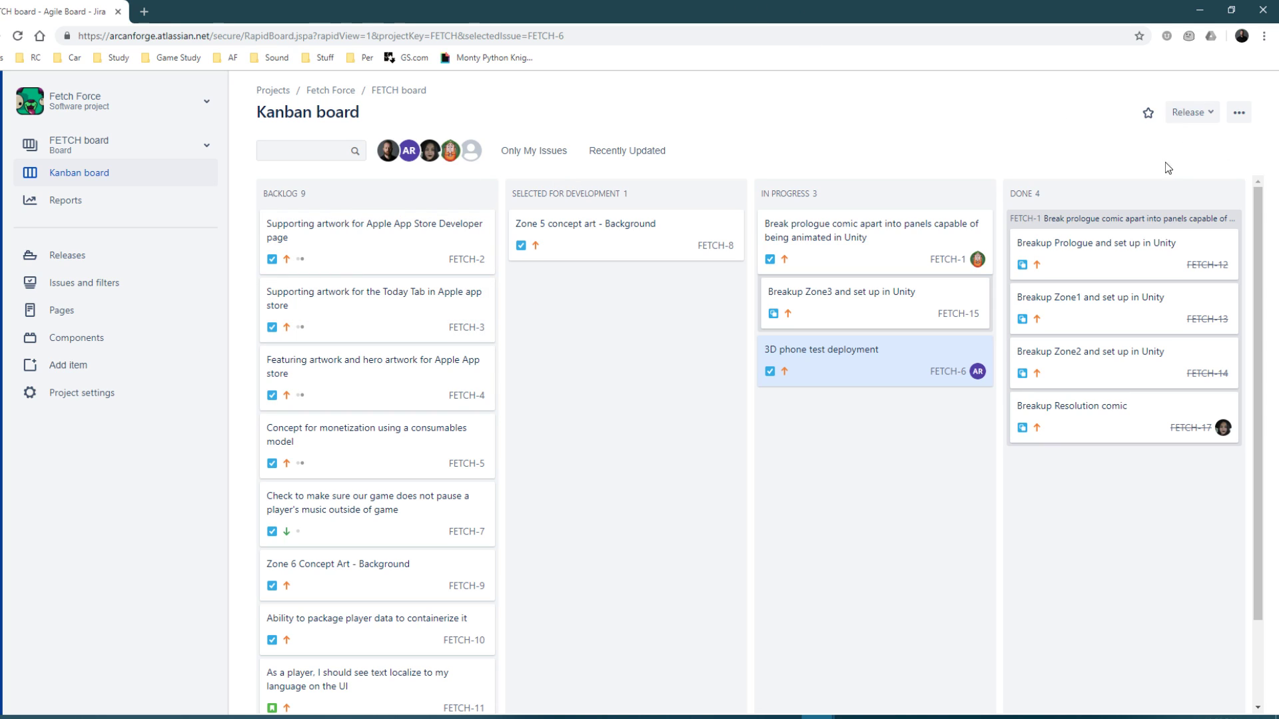
pyautogui.click(1208, 112)
pyautogui.click(1020, 135)
pyautogui.click(885, 718)
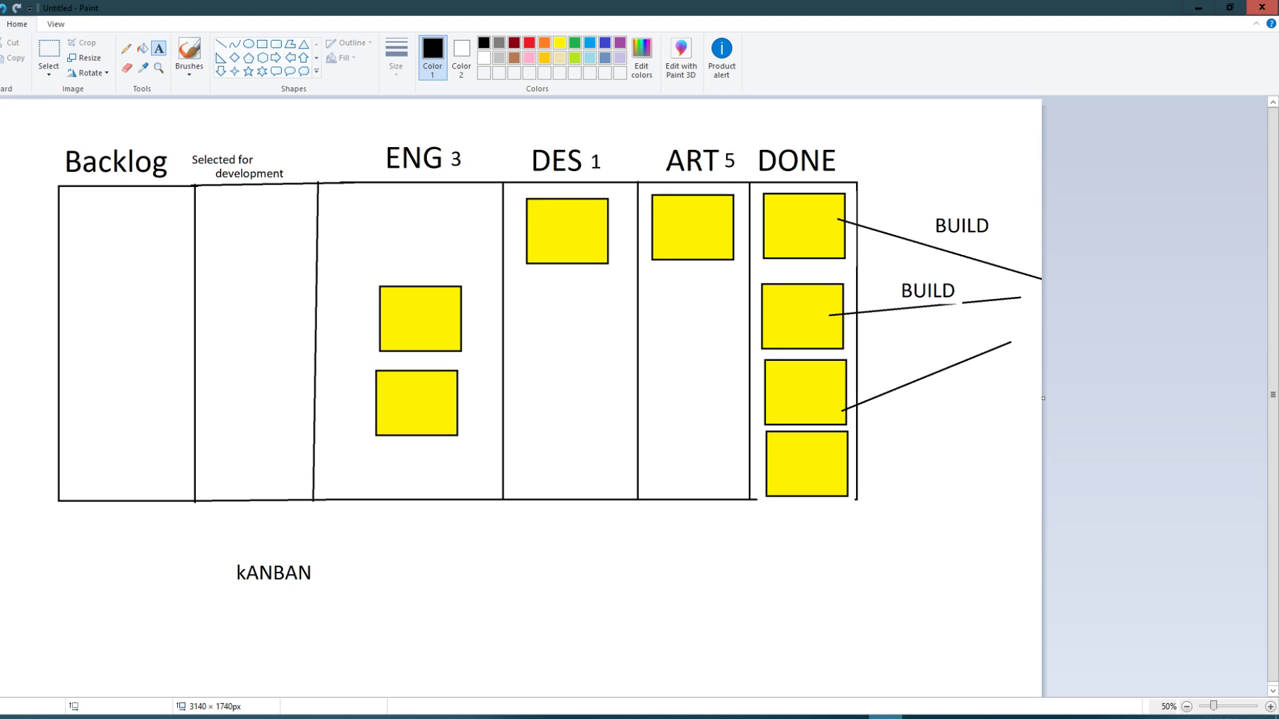
pyautogui.click(885, 718)
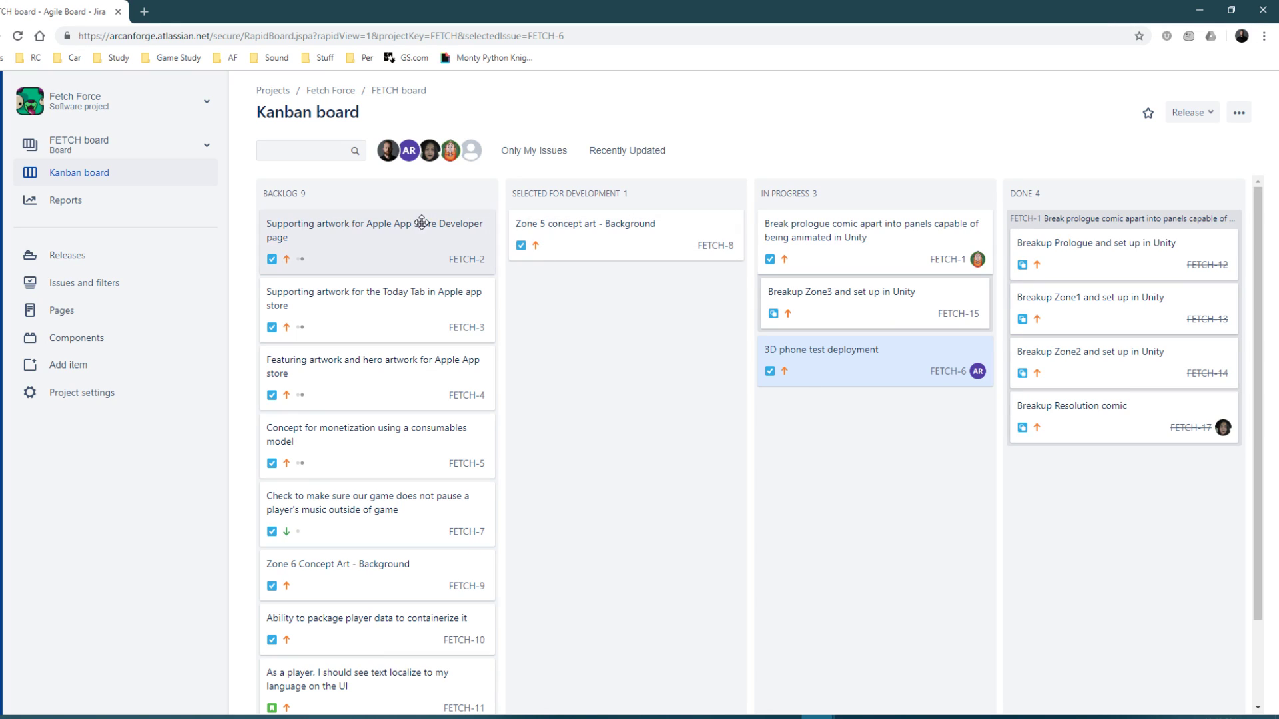
# Highlight the issue counts of the Selected for Development and In Progress columns and look through the board's additional options.
pyautogui.doubleClick(626, 193)
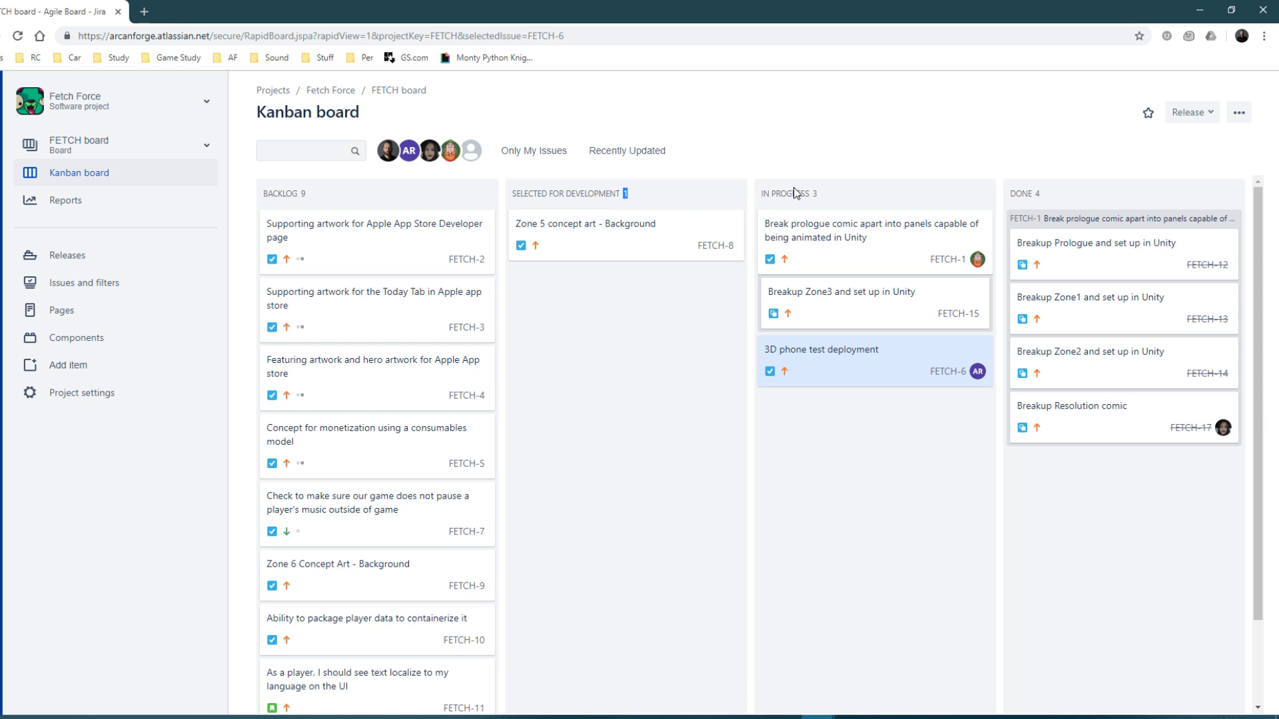
pyautogui.doubleClick(814, 193)
pyautogui.doubleClick(625, 193)
pyautogui.click(805, 194)
pyautogui.click(1238, 112)
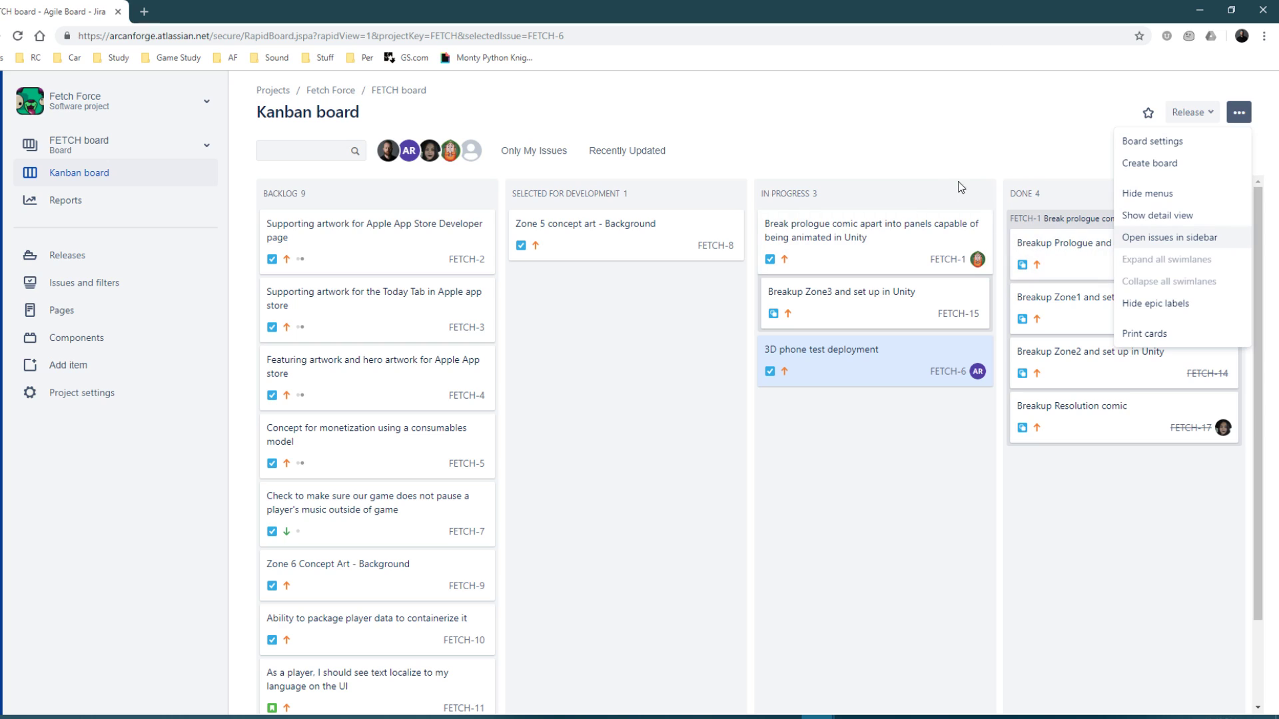
pyautogui.click(1056, 185)
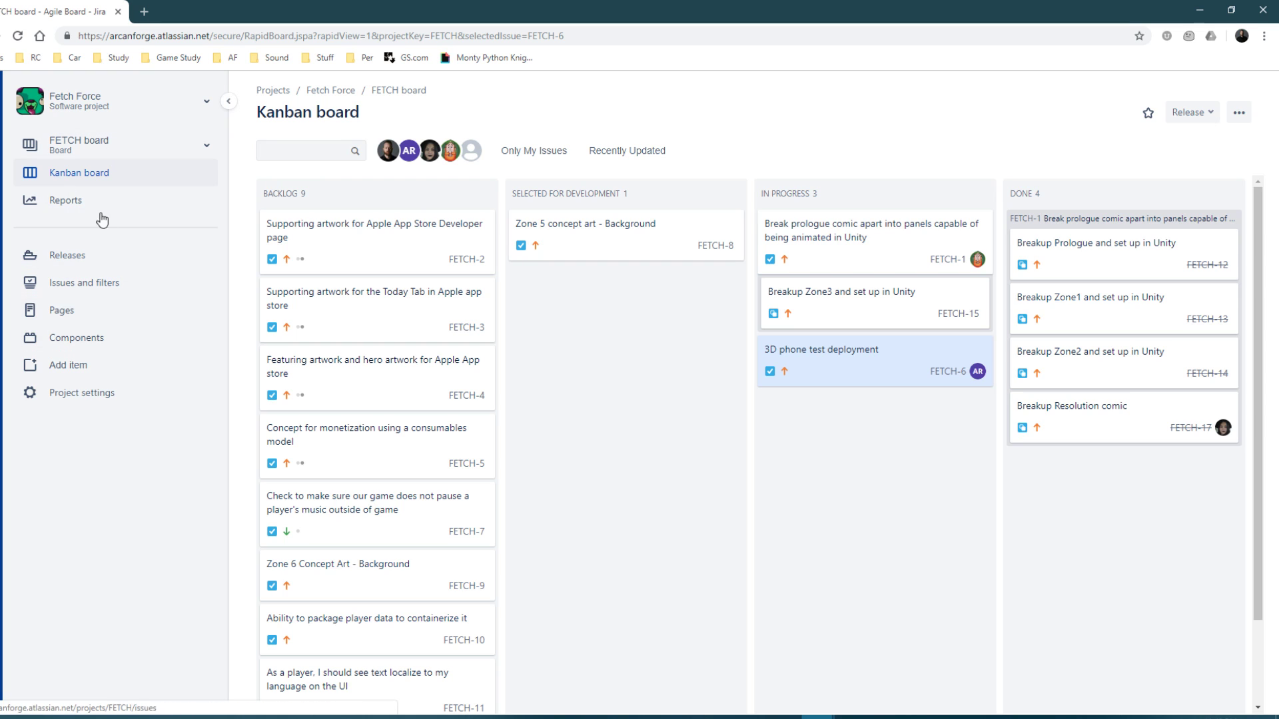
# Examine all the issues in the Backlog column of the Kanban board.
pyautogui.scroll(-1, 439, 391)
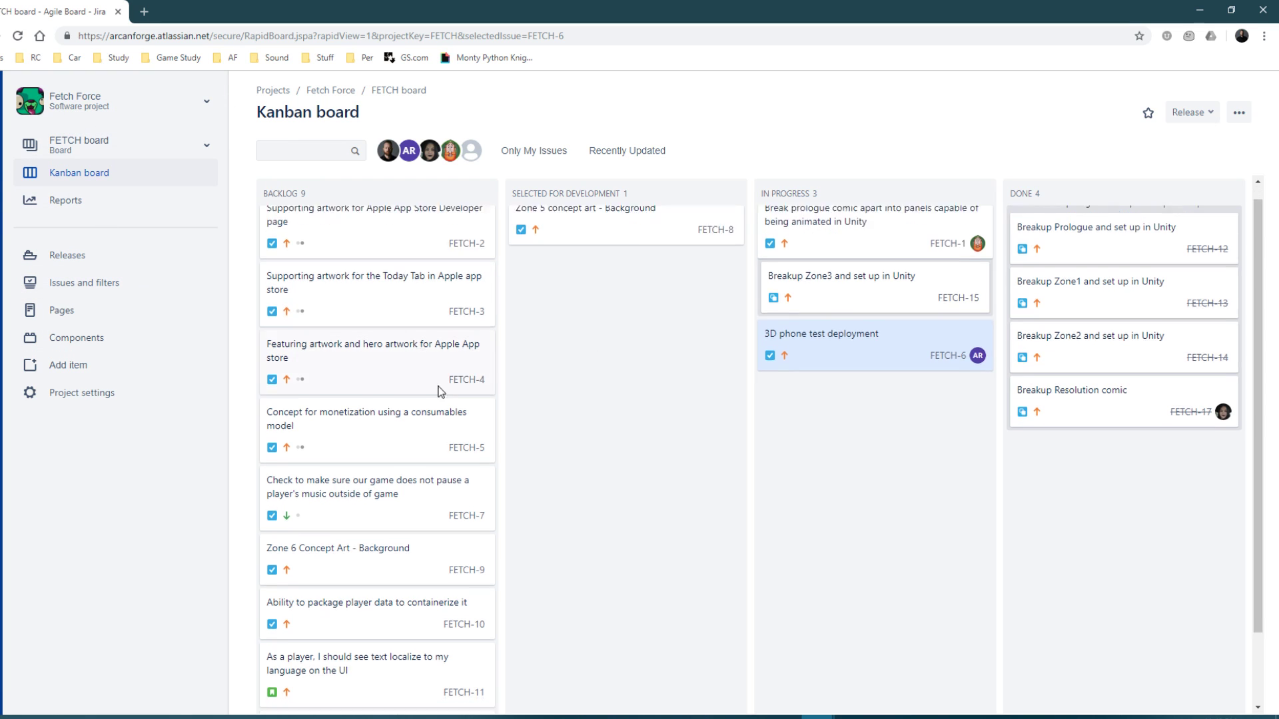
pyautogui.scroll(-3, 440, 391)
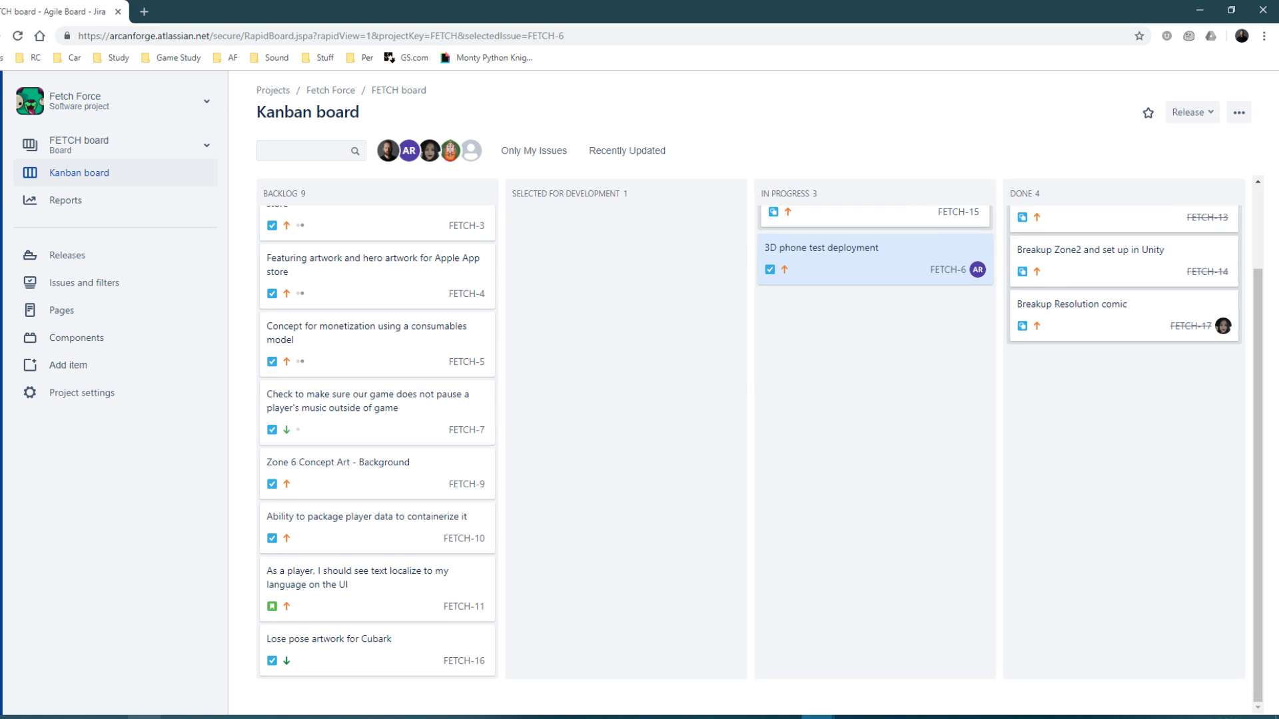
pyautogui.scroll(3, 477, 451)
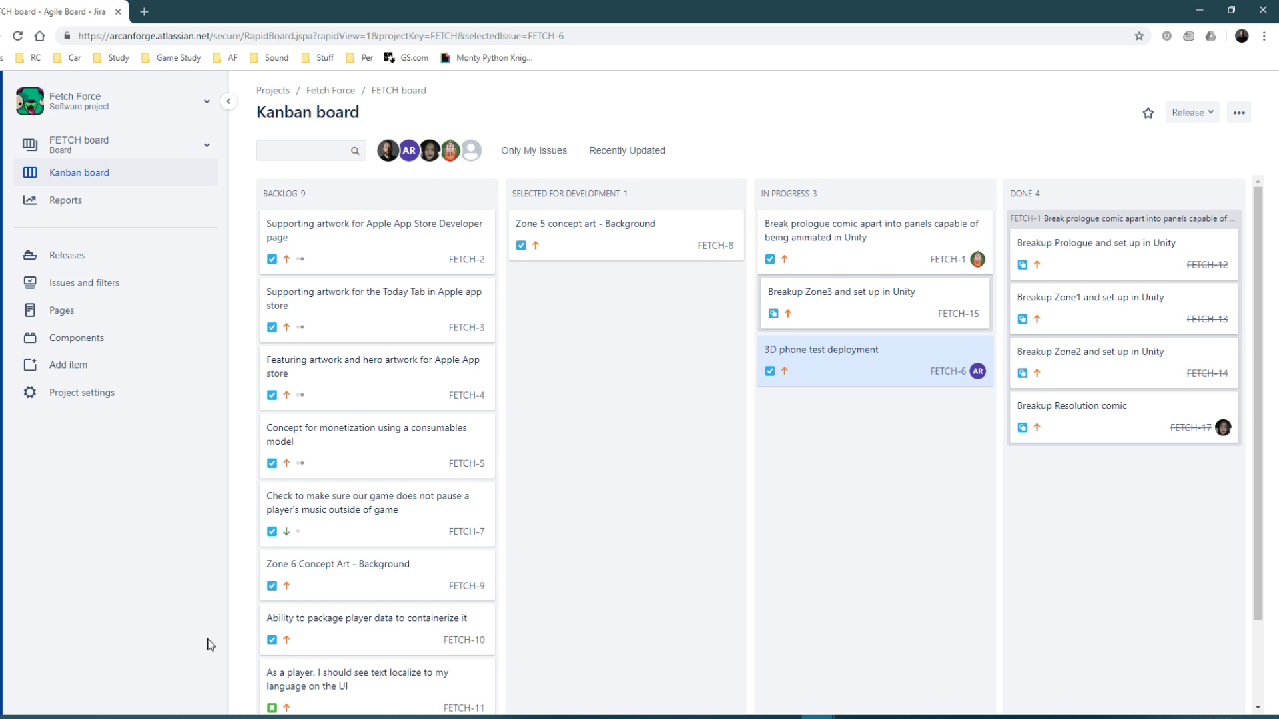
# Bring up Slack's #random channel, move its window off the Kanban board and review the Backlog issues again.
pyautogui.click(143, 717)
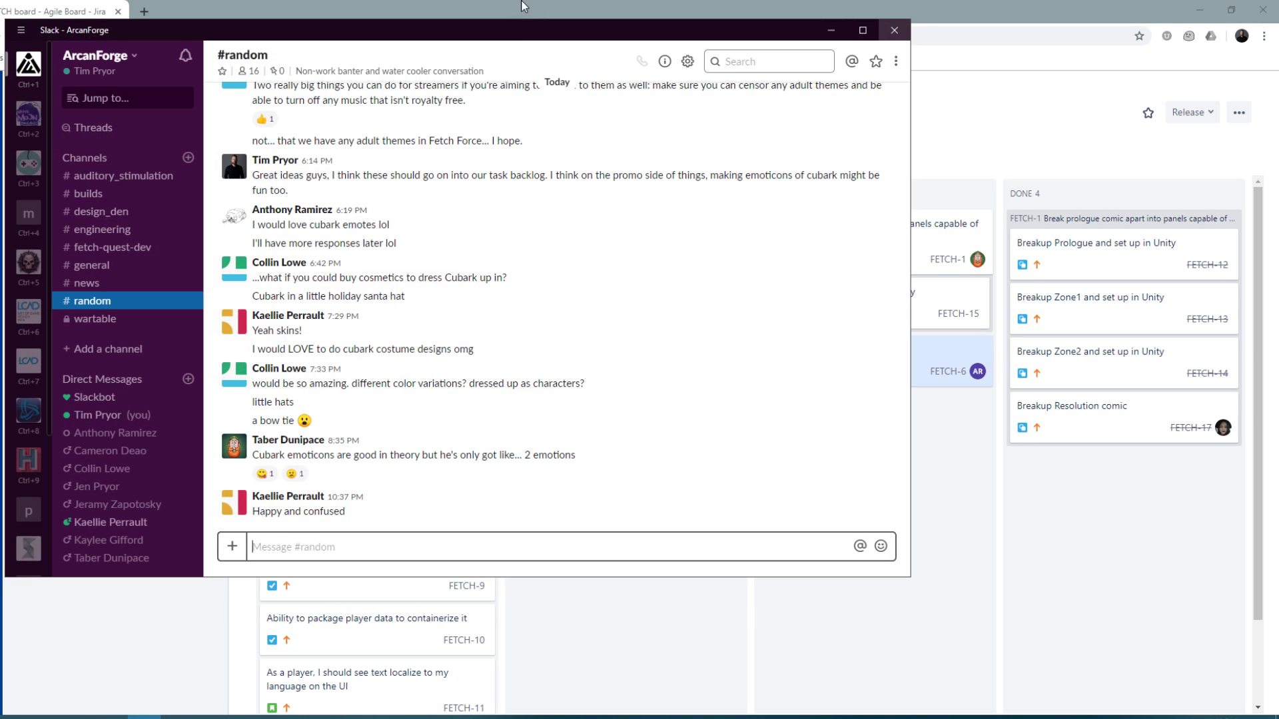
pyautogui.moveTo(519, 30); pyautogui.dragTo(1278, 86)
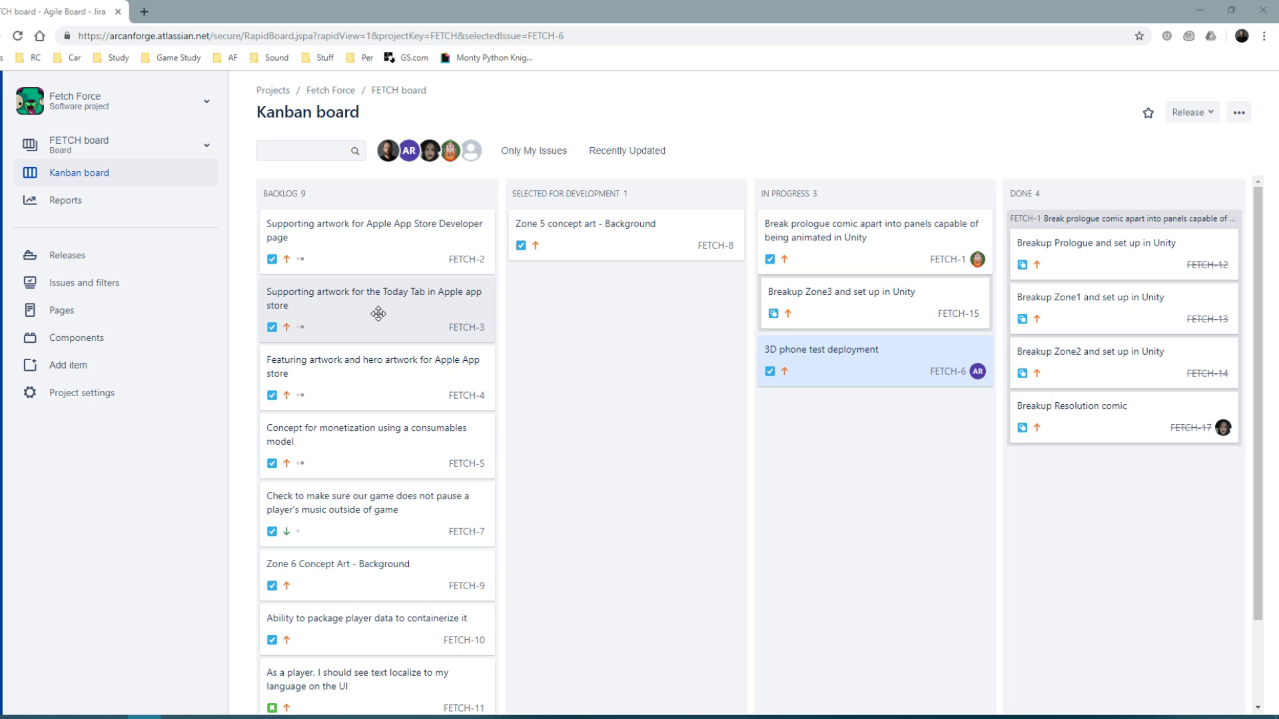
pyautogui.scroll(-2, 422, 372)
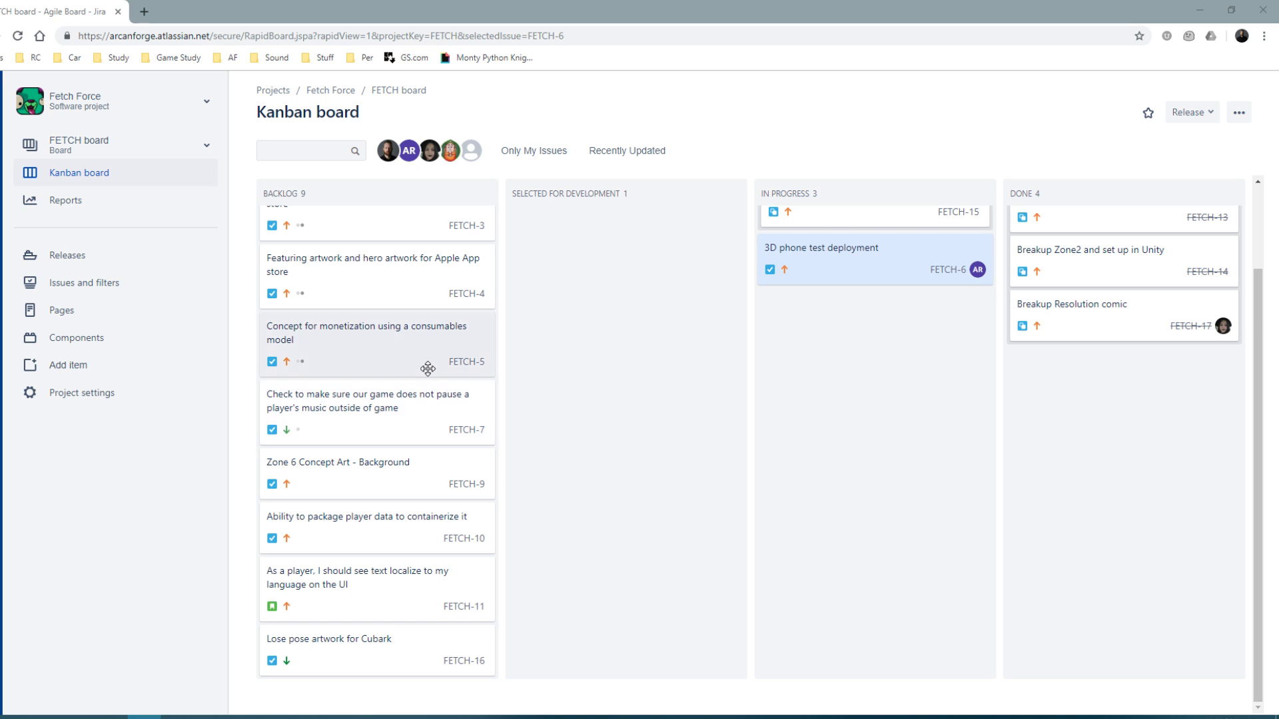
pyautogui.scroll(2, 442, 402)
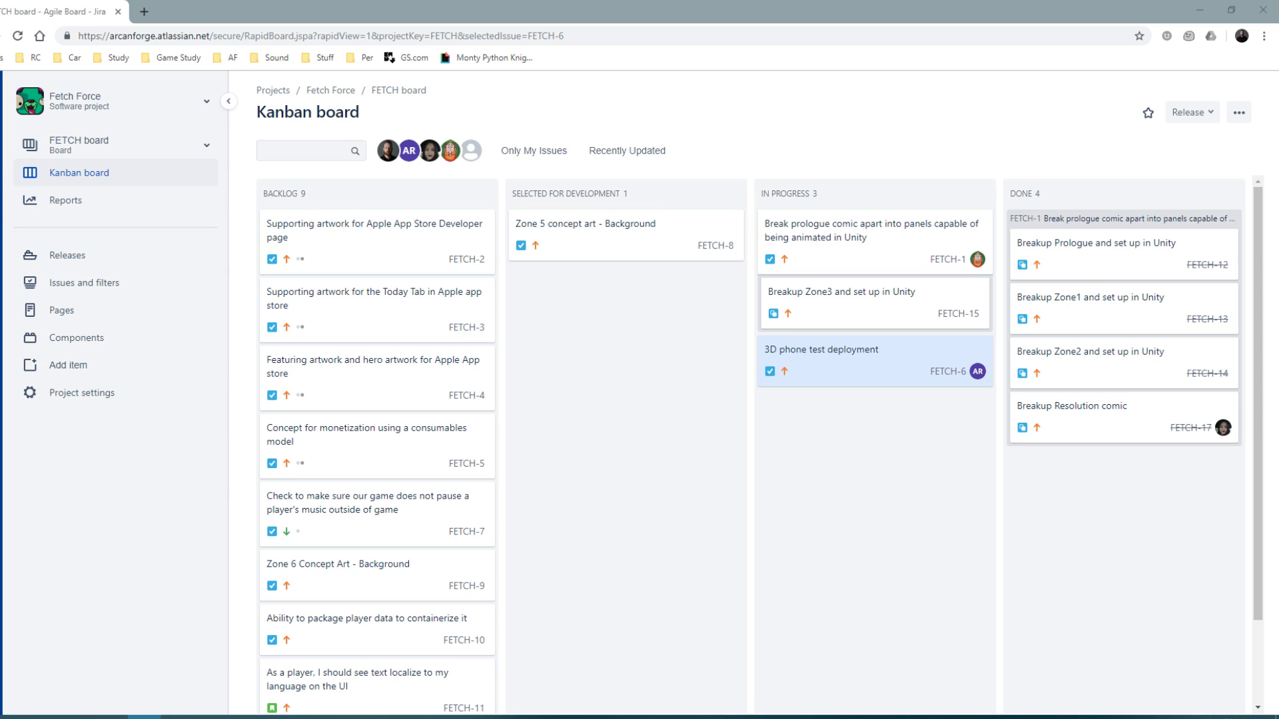
# Start a new issue in the Fetch Force project and open its issue type choices.
pyautogui.click(3, 178)
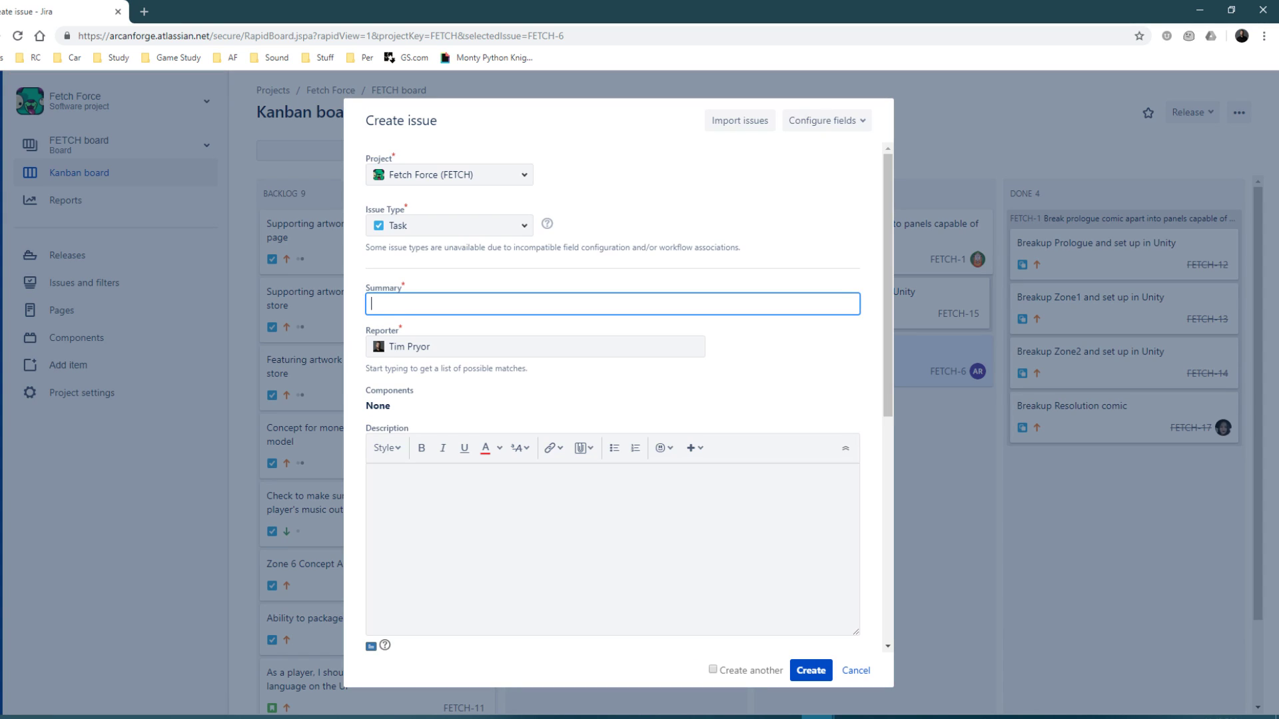
pyautogui.click(415, 232)
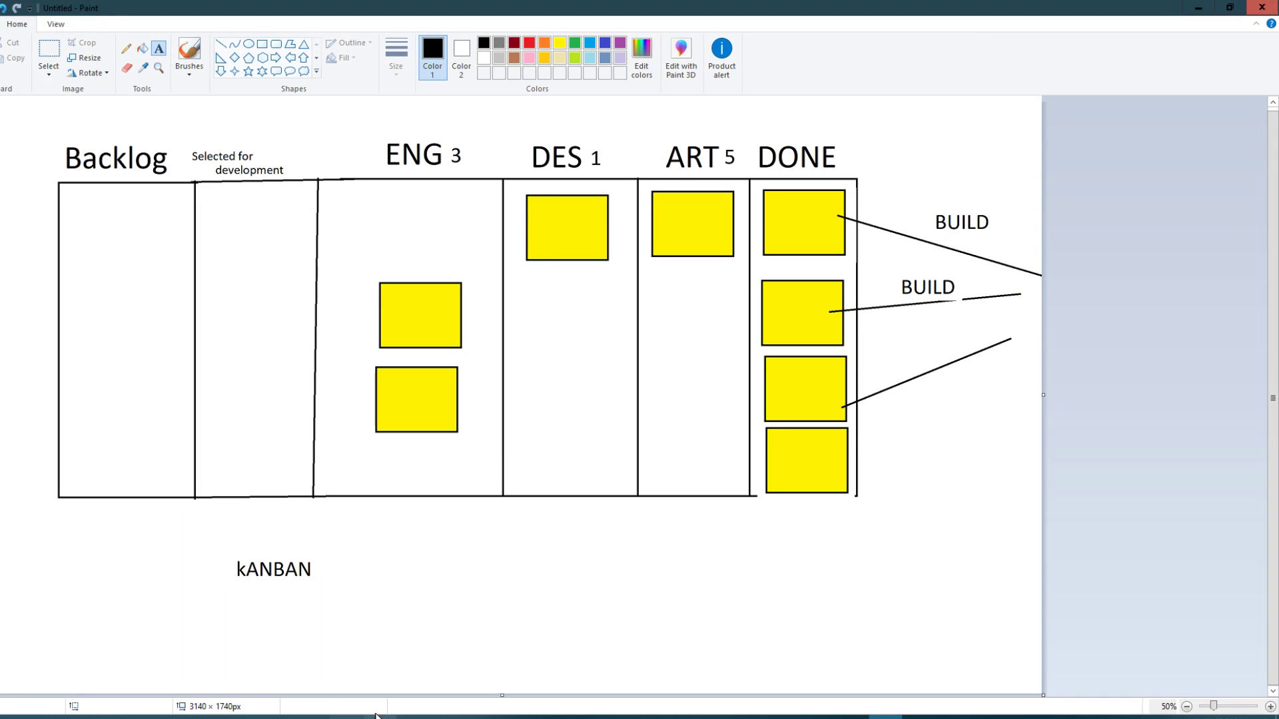
# Add the text 'AS A [ROLE], I would like "description", so that [ACTION]' on a single line below the Kanban sketch.
pyautogui.click(357, 633)
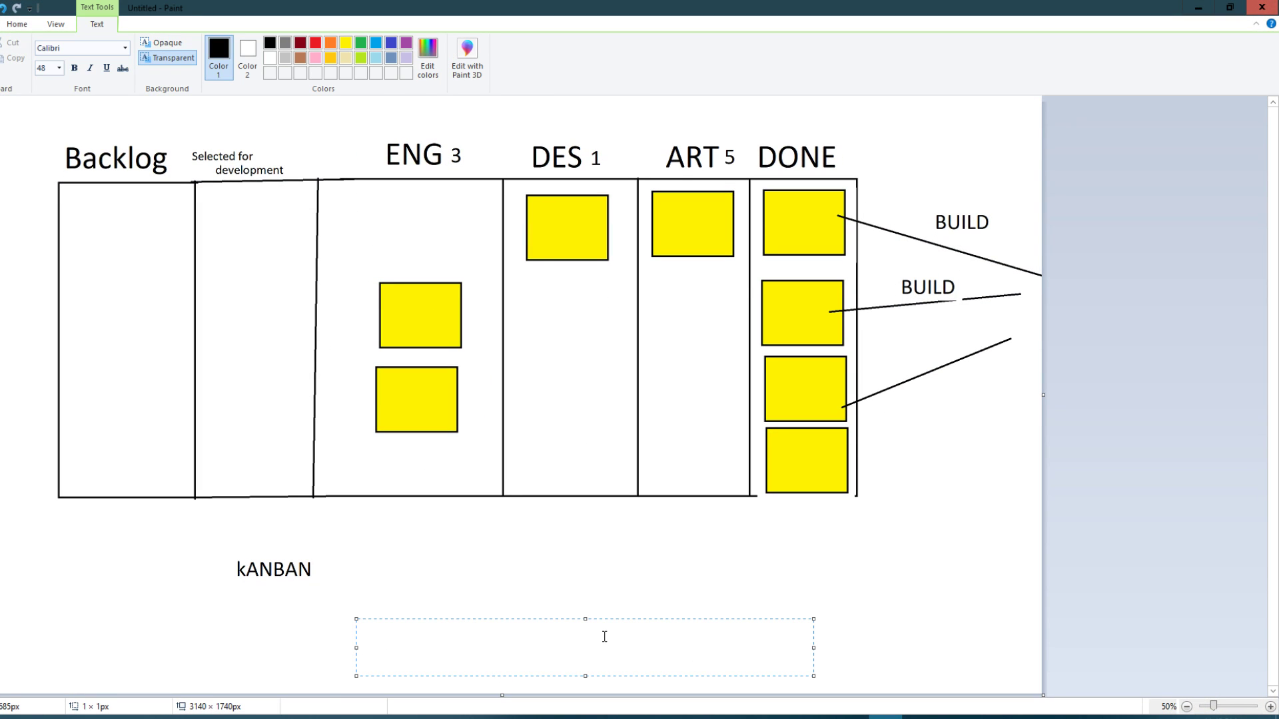
pyautogui.write('AS A [ROLE][')
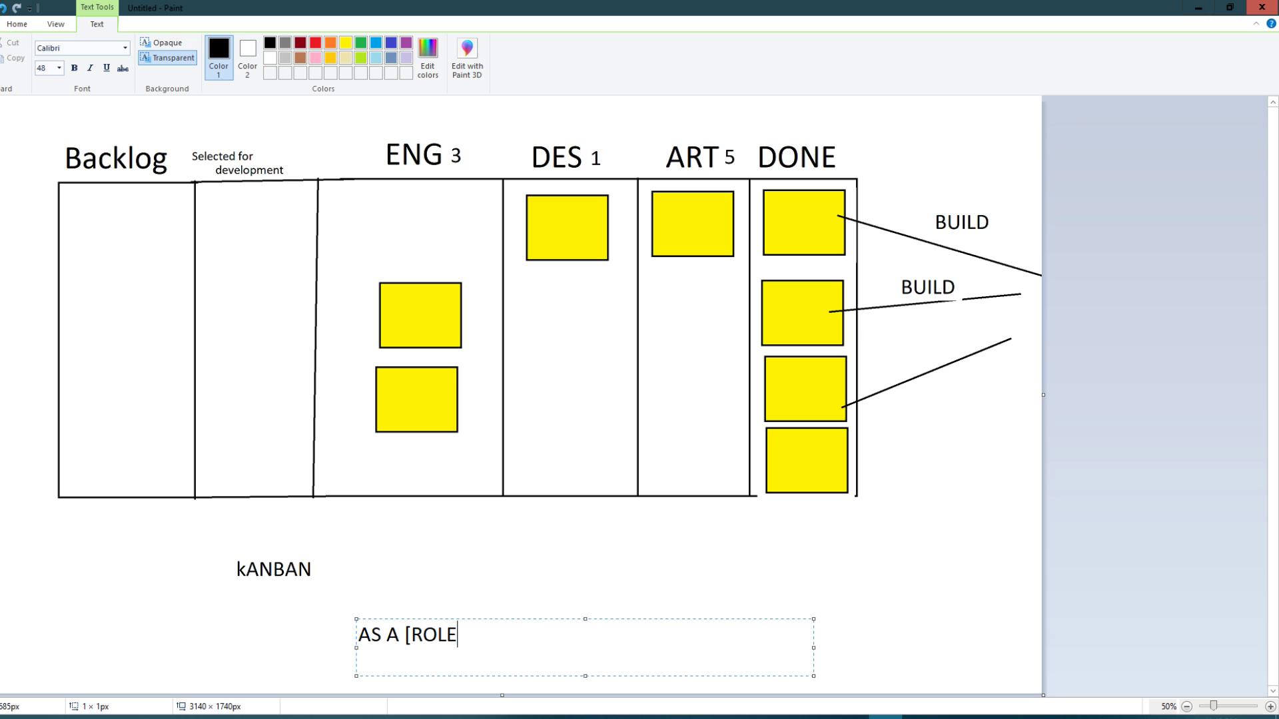
pyautogui.press('BackSpace')
pyautogui.write(', I would like "')
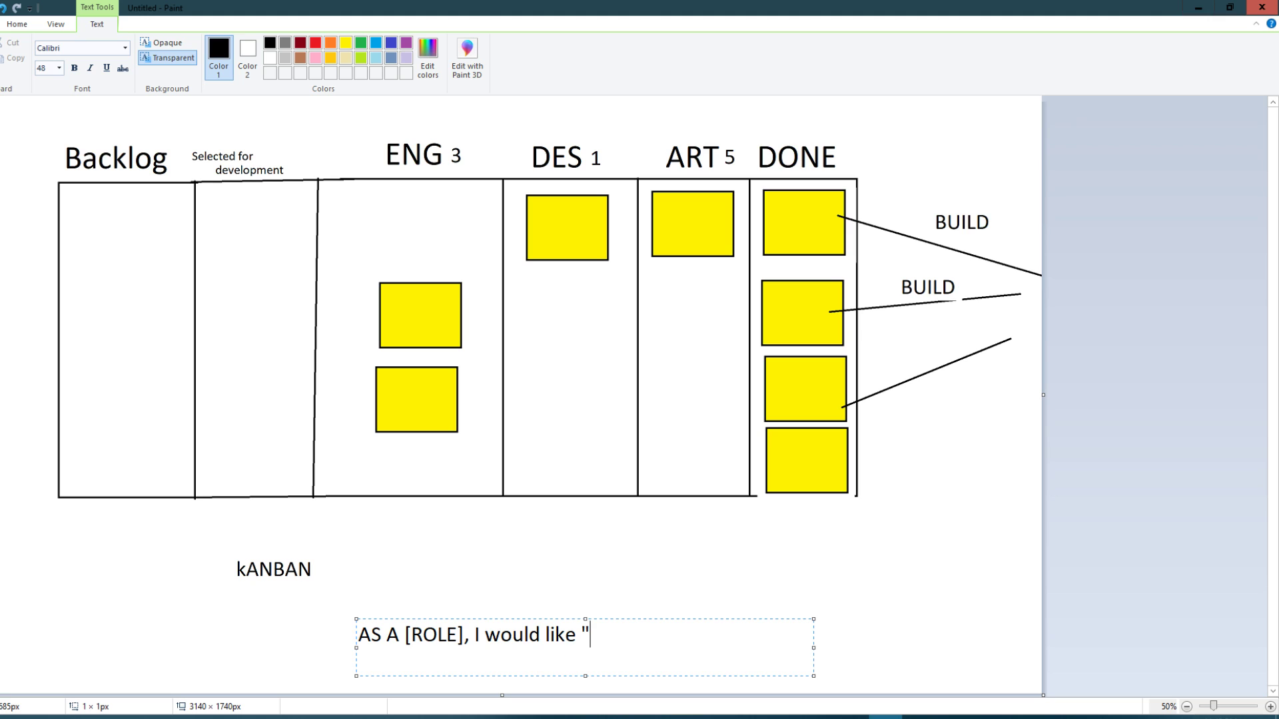
pyautogui.press('BackSpace')
pyautogui.write('"description"')
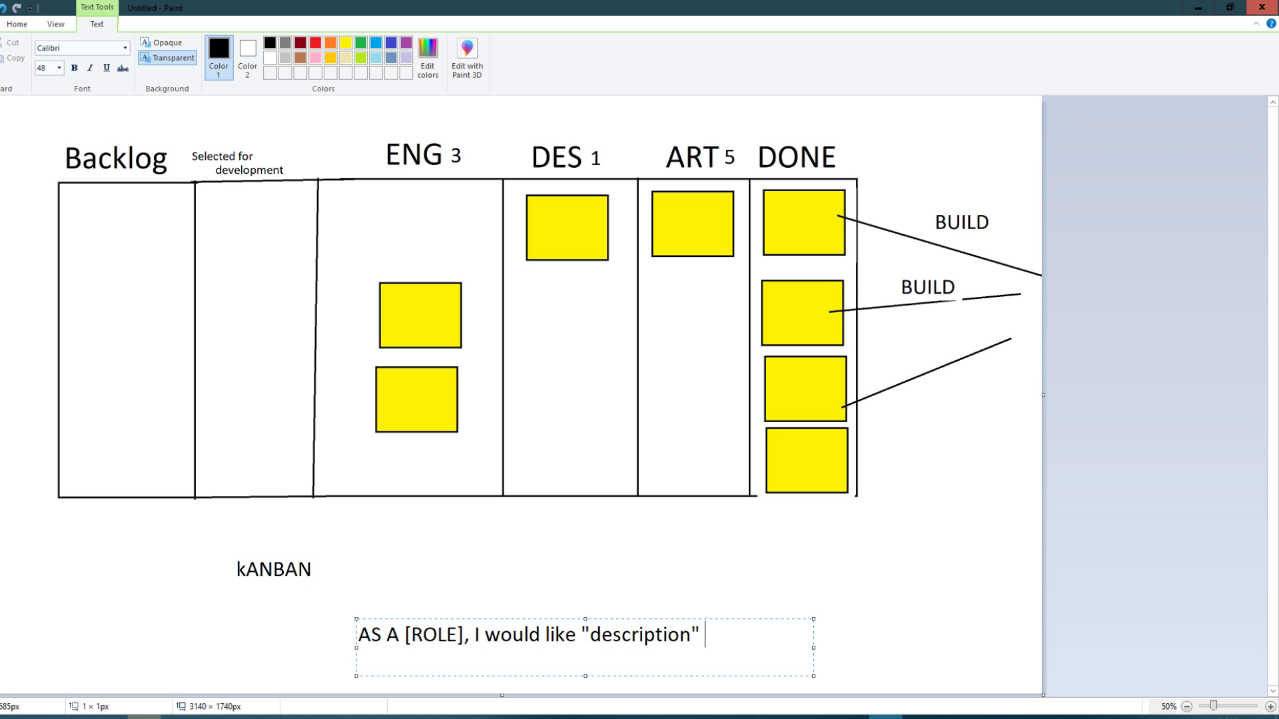
pyautogui.press('BackSpace')
pyautogui.write(', so that [AC')
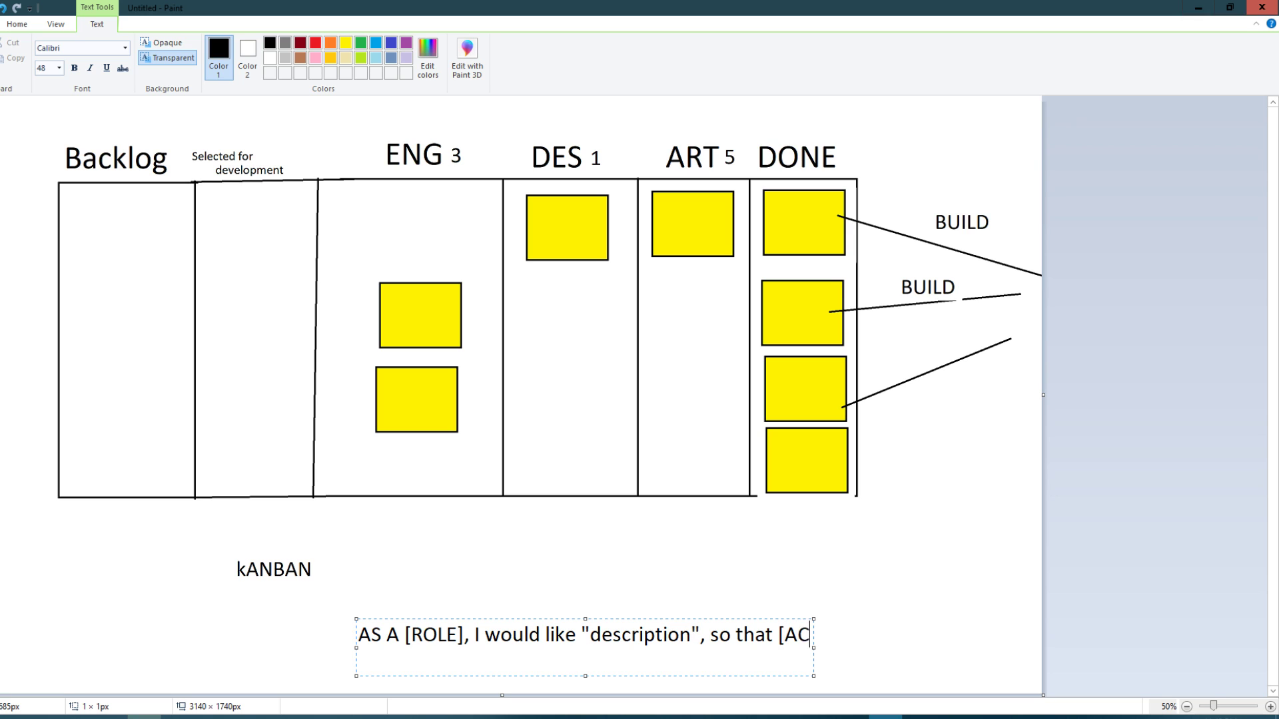
pyautogui.write('TION]')
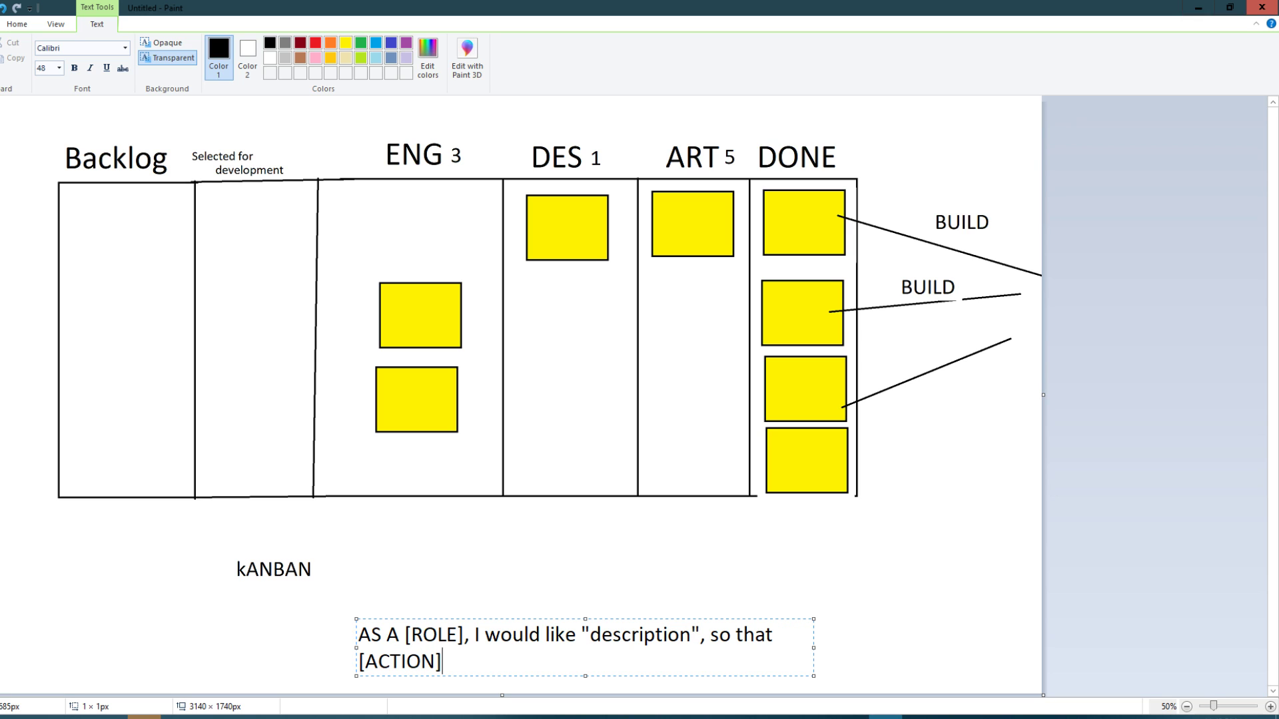
pyautogui.moveTo(816, 649); pyautogui.dragTo(946, 652)
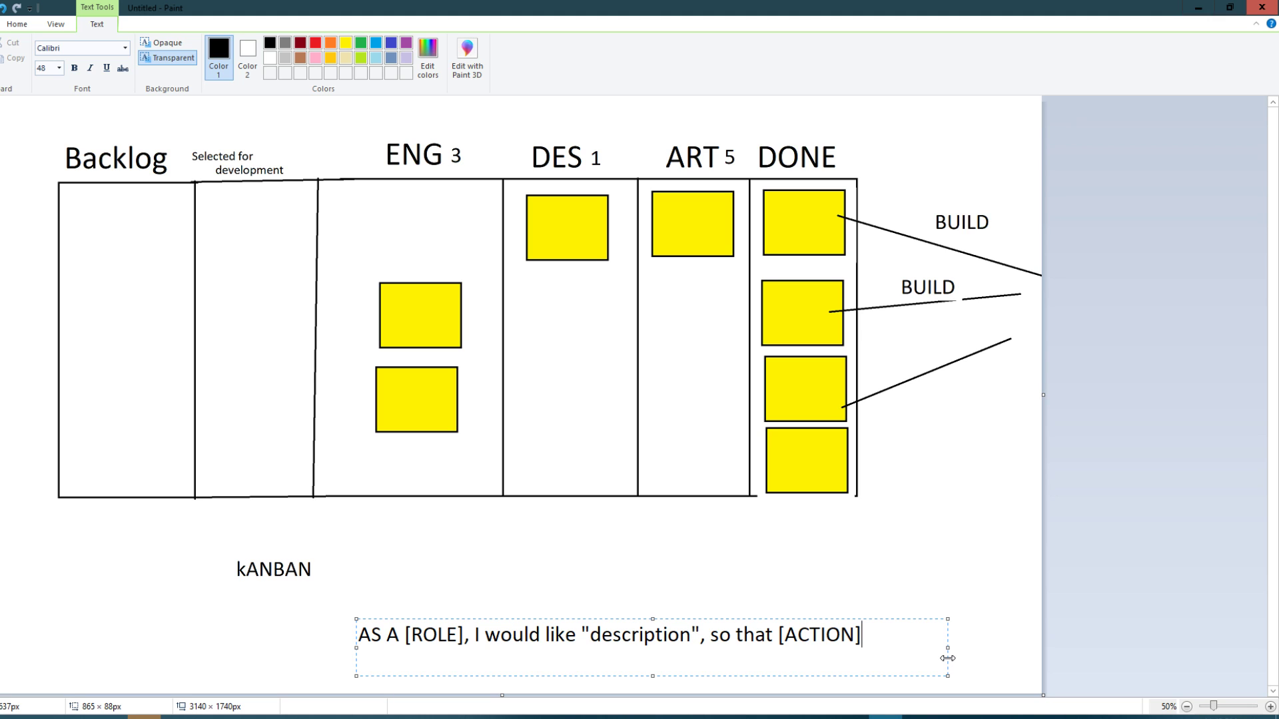
pyautogui.click(925, 579)
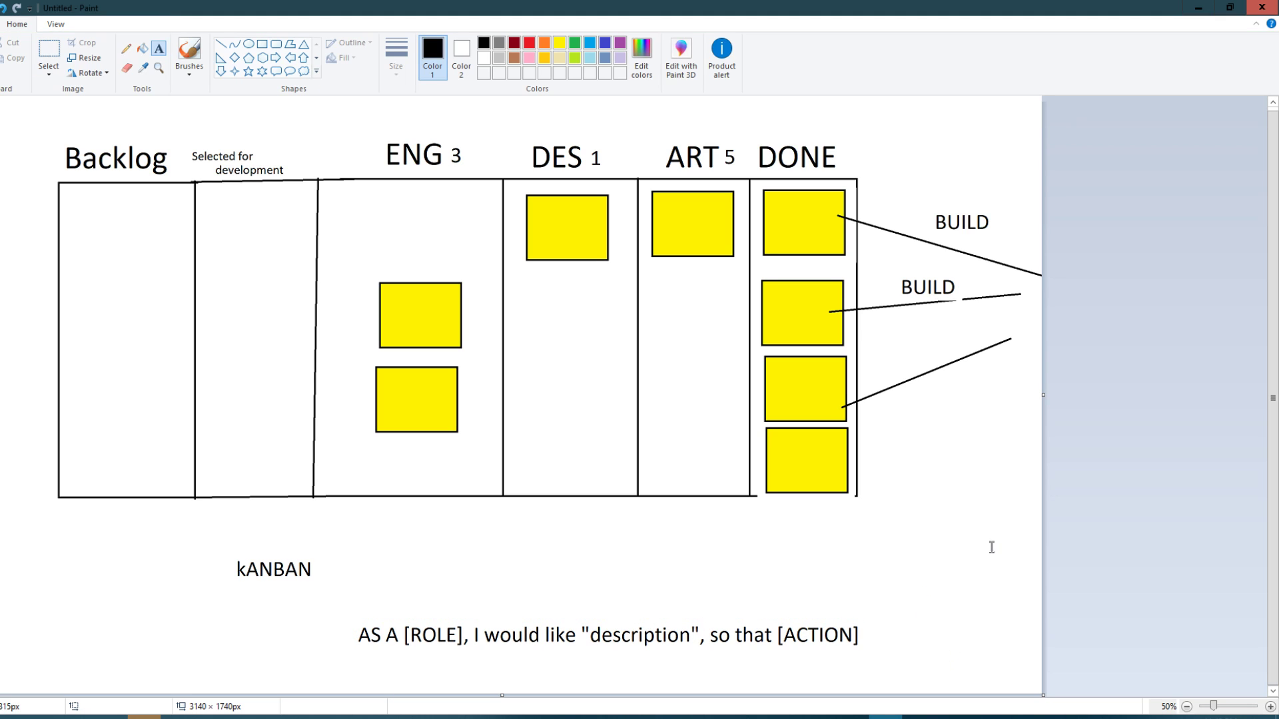
# Switch to Jira, set issue type Story and start the summary "as a streamer, I would like a feature to be able to move my UI".
pyautogui.click(1202, 6)
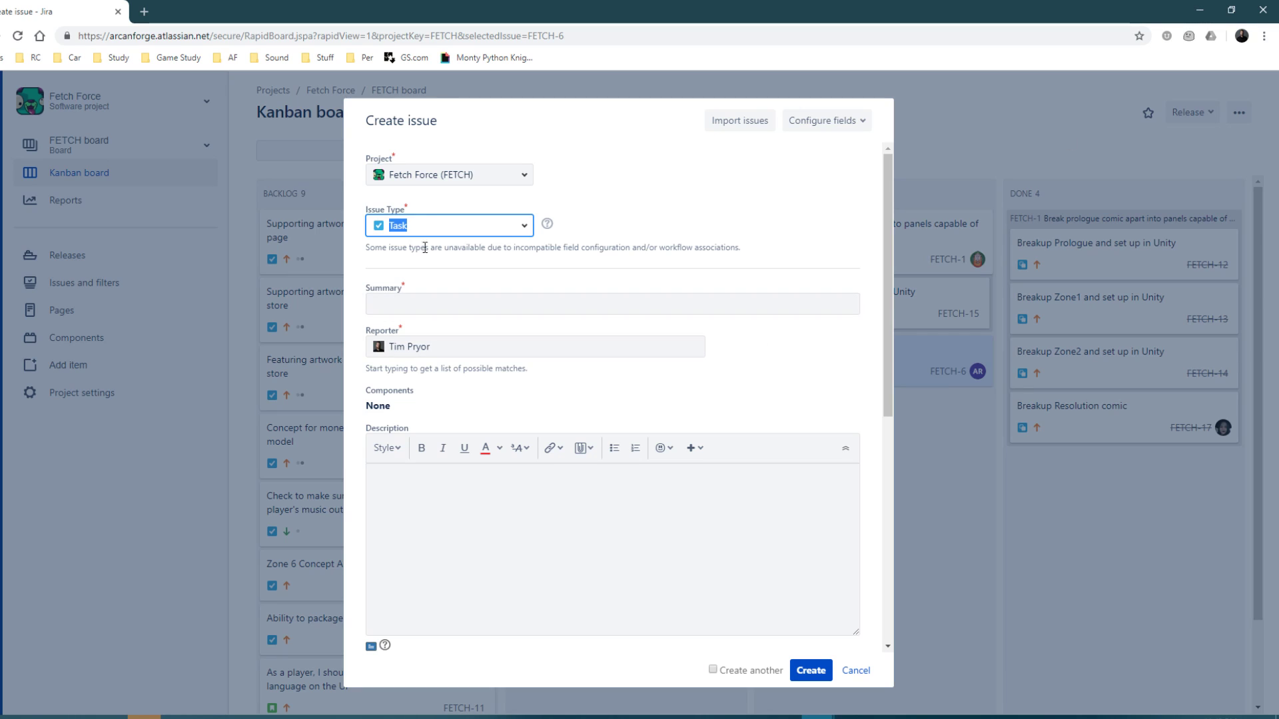
pyautogui.click(422, 224)
pyautogui.click(443, 259)
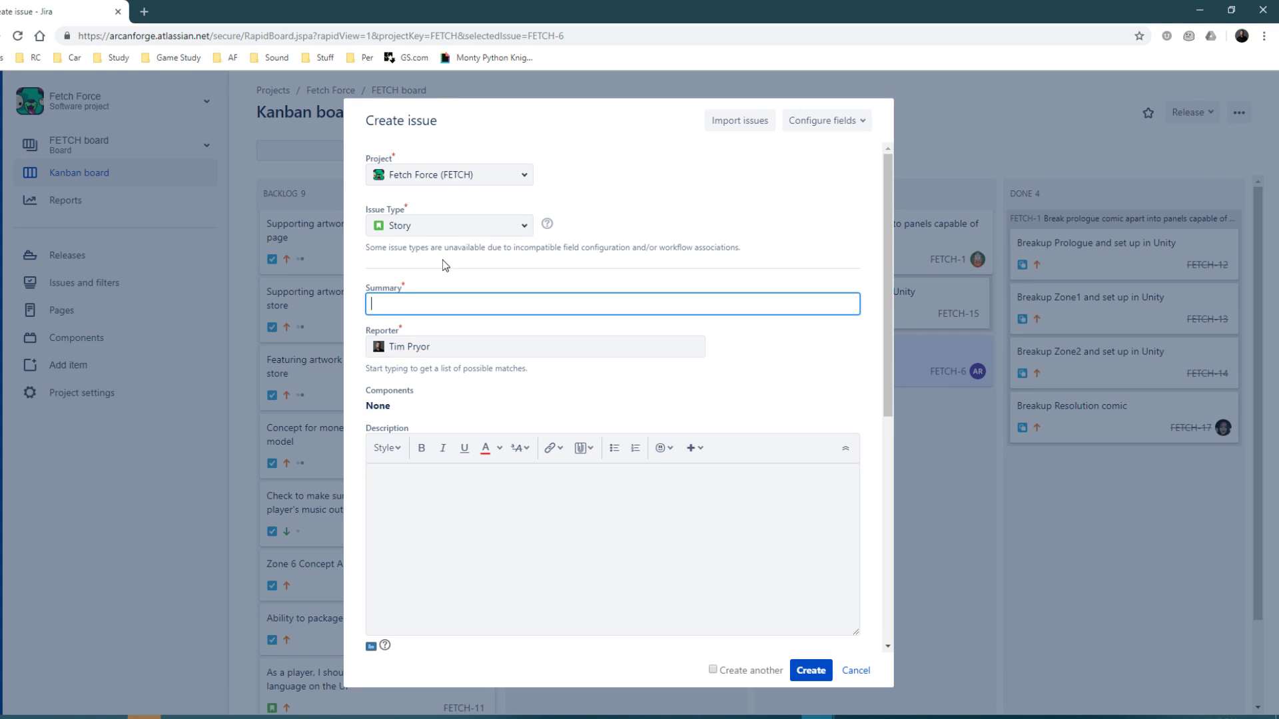
pyautogui.click(407, 303)
pyautogui.write('as')
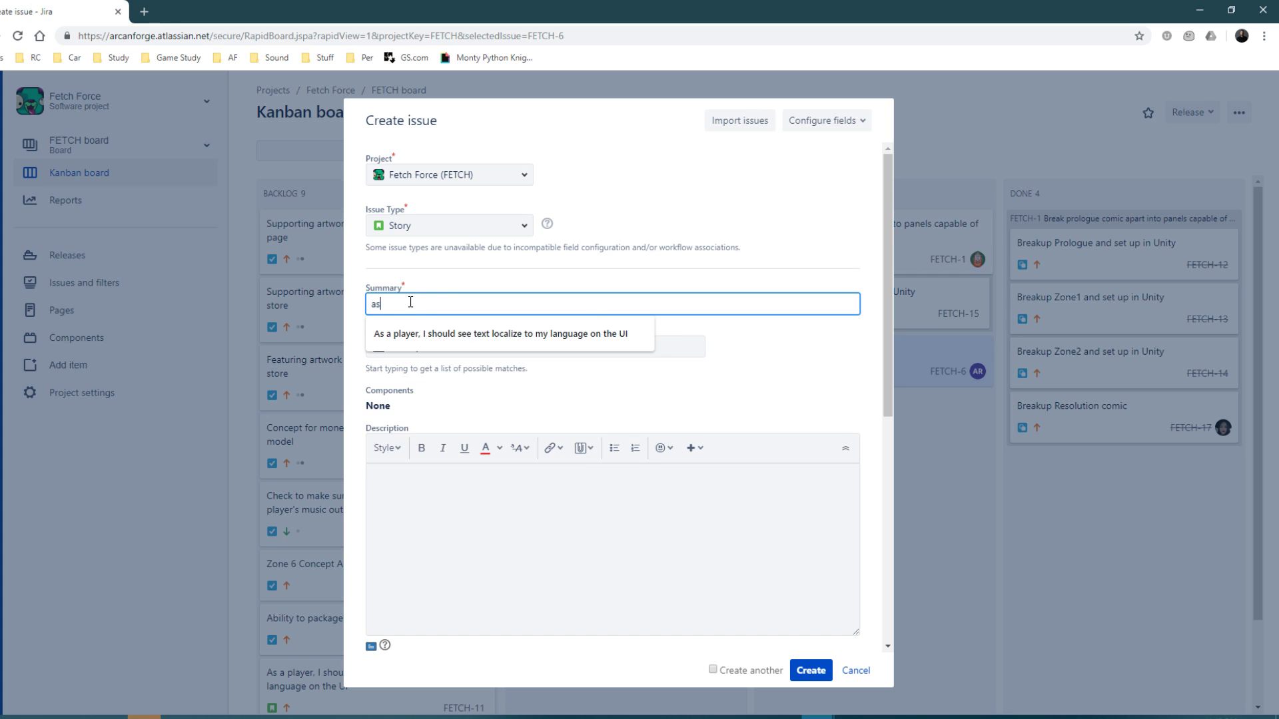
pyautogui.write(' a  streamer')
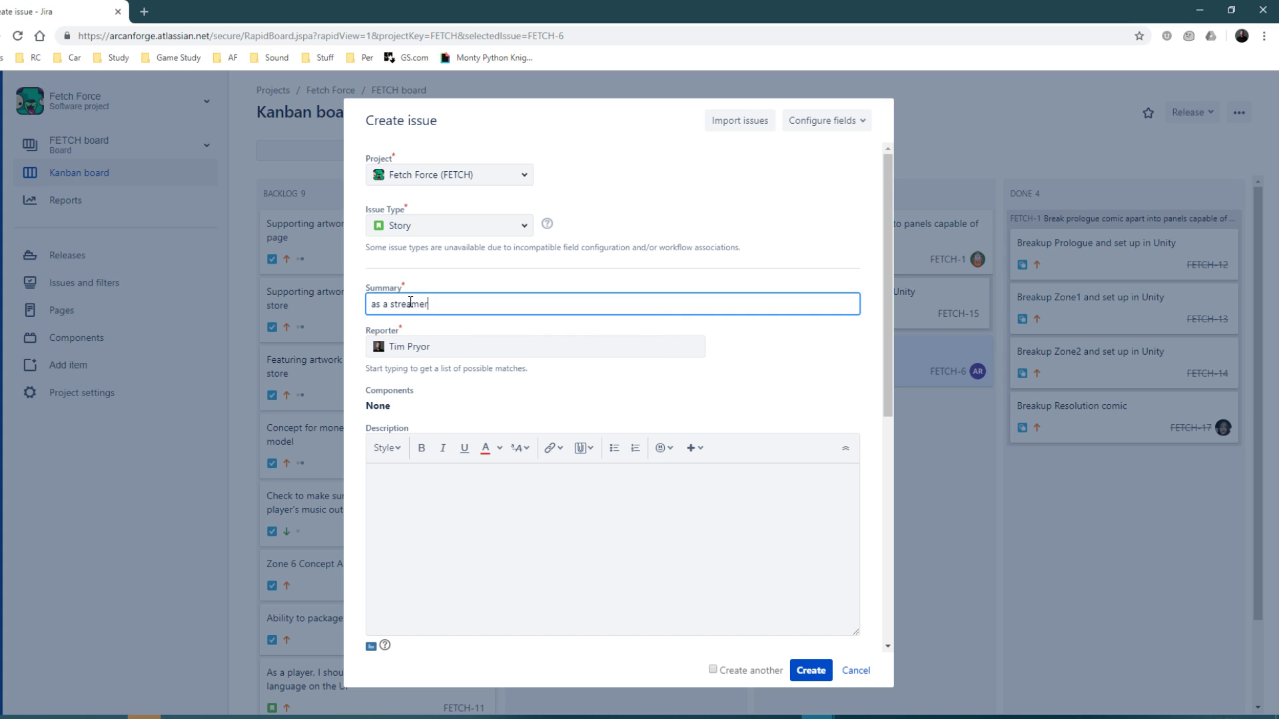
pyautogui.write(', I would like a feature to be able to move my UI ')
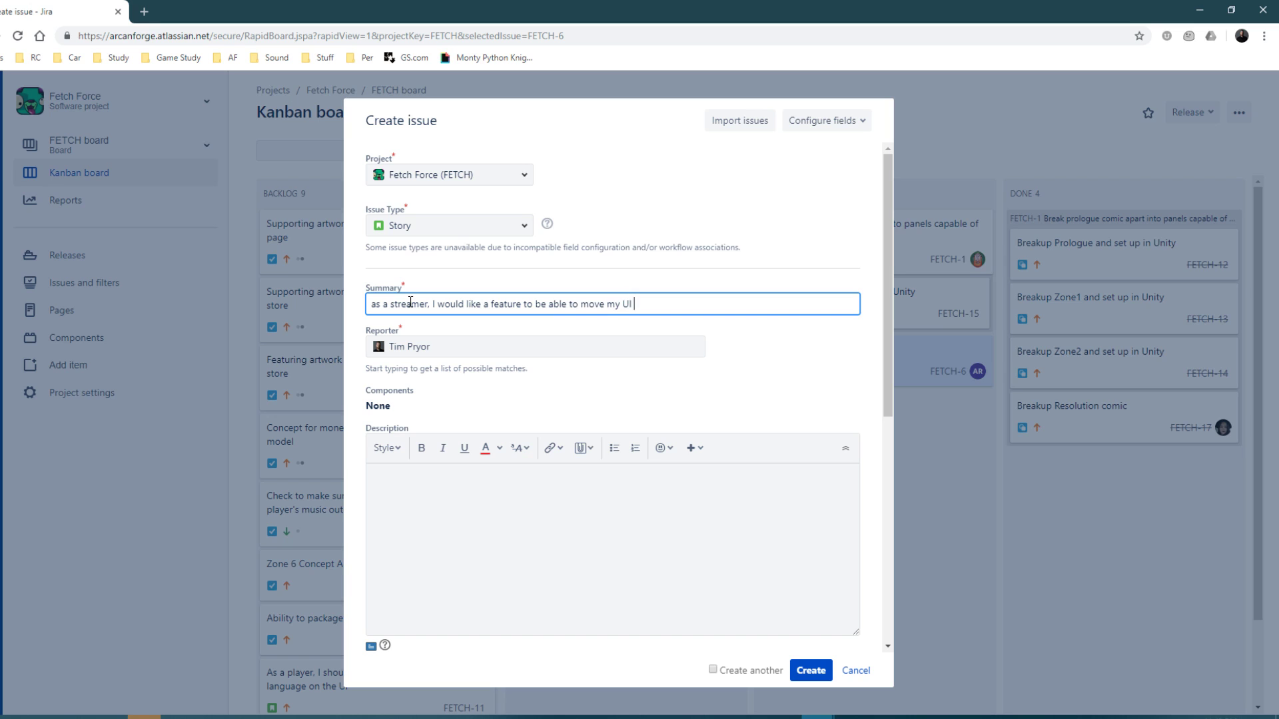
# Complete the story's summary with "icons around for gameplay, so that I can host my webcam stream without overlap.".
pyautogui.write('icons aroujnd')
pyautogui.press('BackSpace')
pyautogui.press('BackSpace')
pyautogui.press('BackSpace')
pyautogui.press('BackSpace')
pyautogui.write('nd for gameplay, so that I')
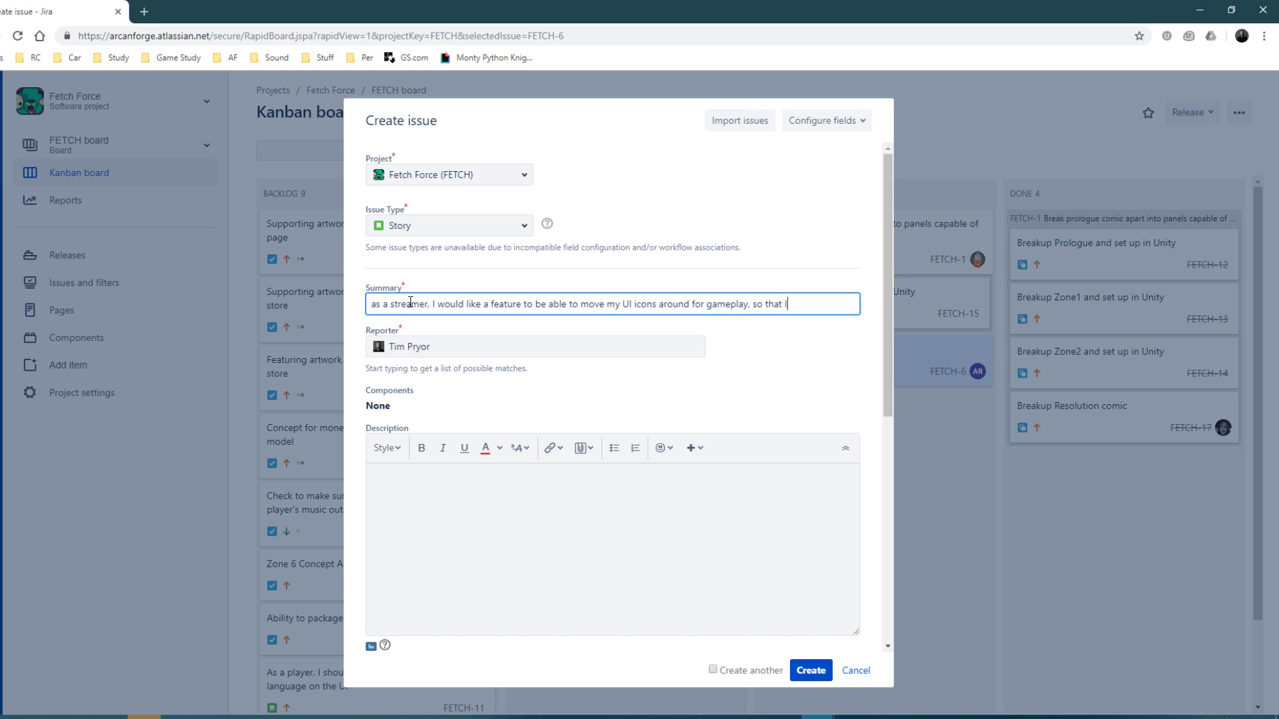
pyautogui.write(' do')
pyautogui.press('BackSpace')
pyautogui.write('can host my webcam stream')
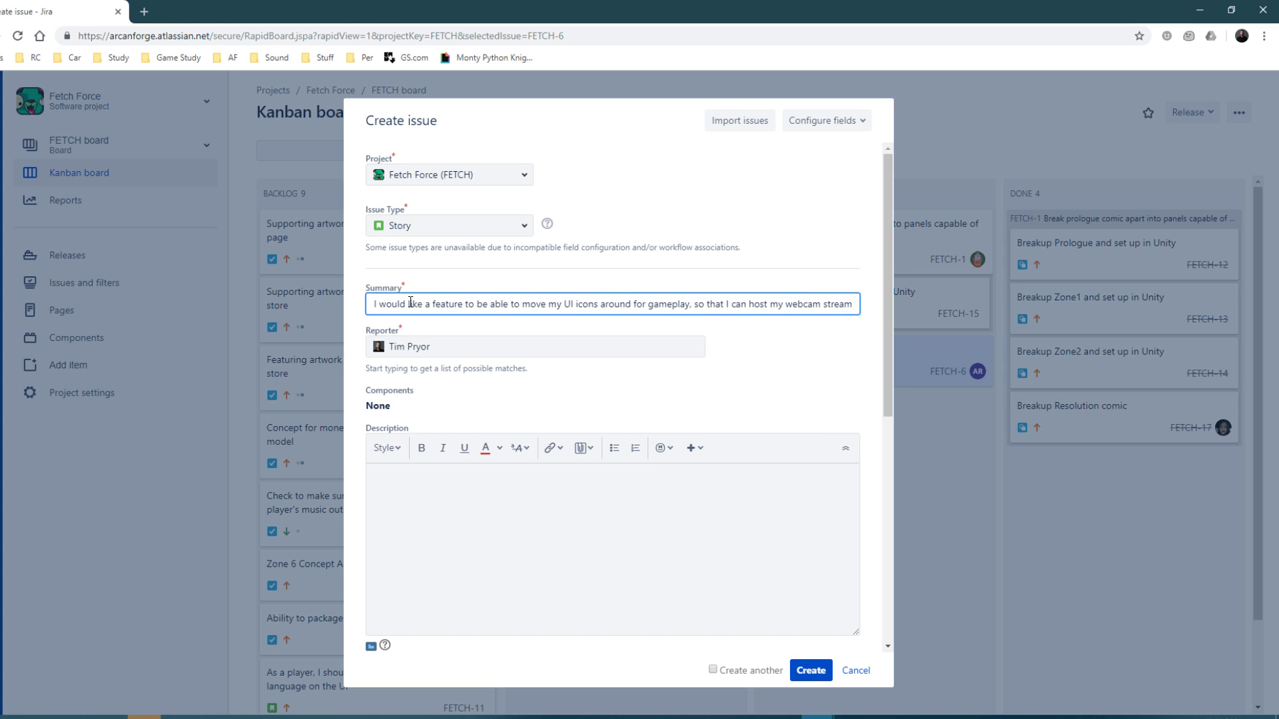
pyautogui.write(' withou')
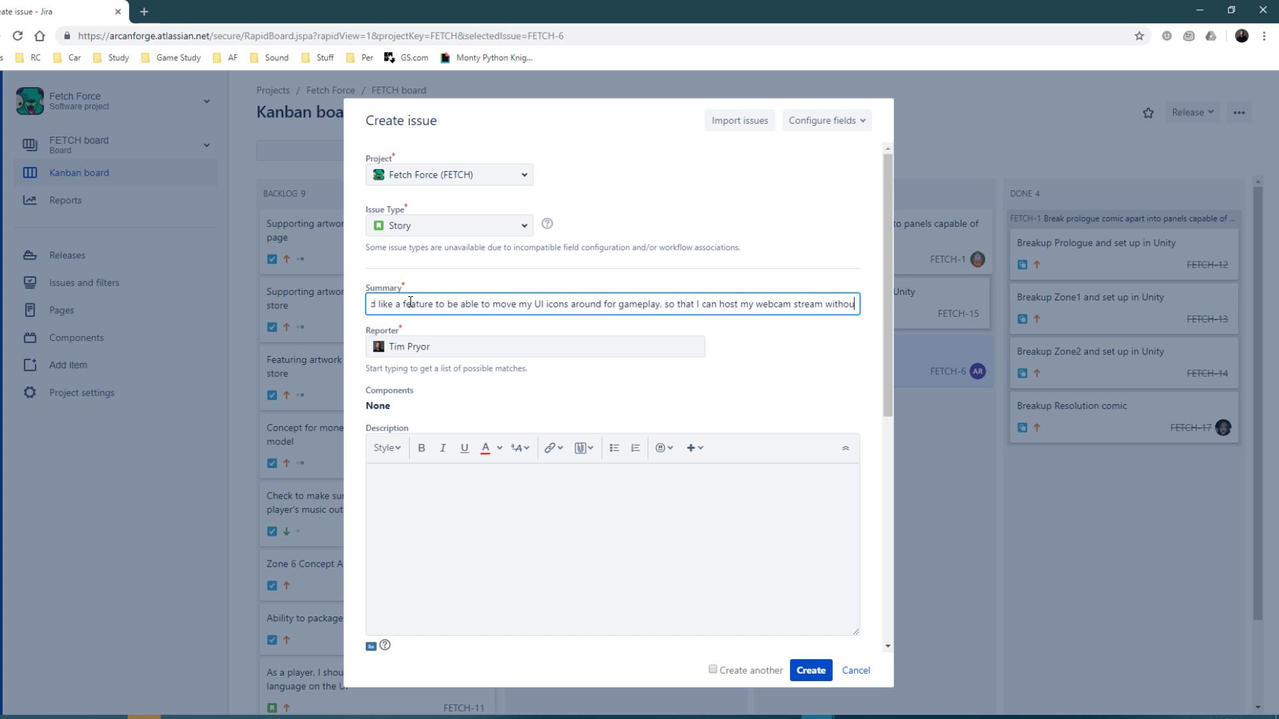
pyautogui.write('t overlap')
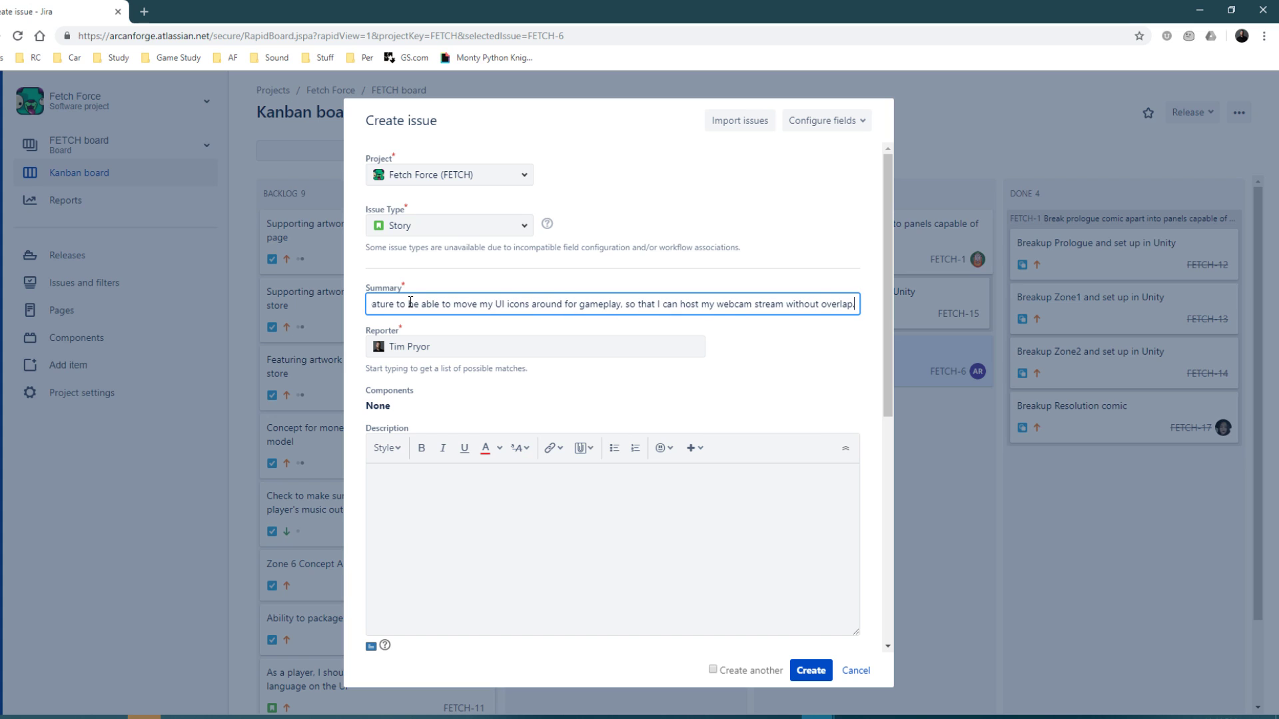
pyautogui.write('.')
# Highlight the whole summary, leave the description empty and create the story.
pyautogui.click(606, 558)
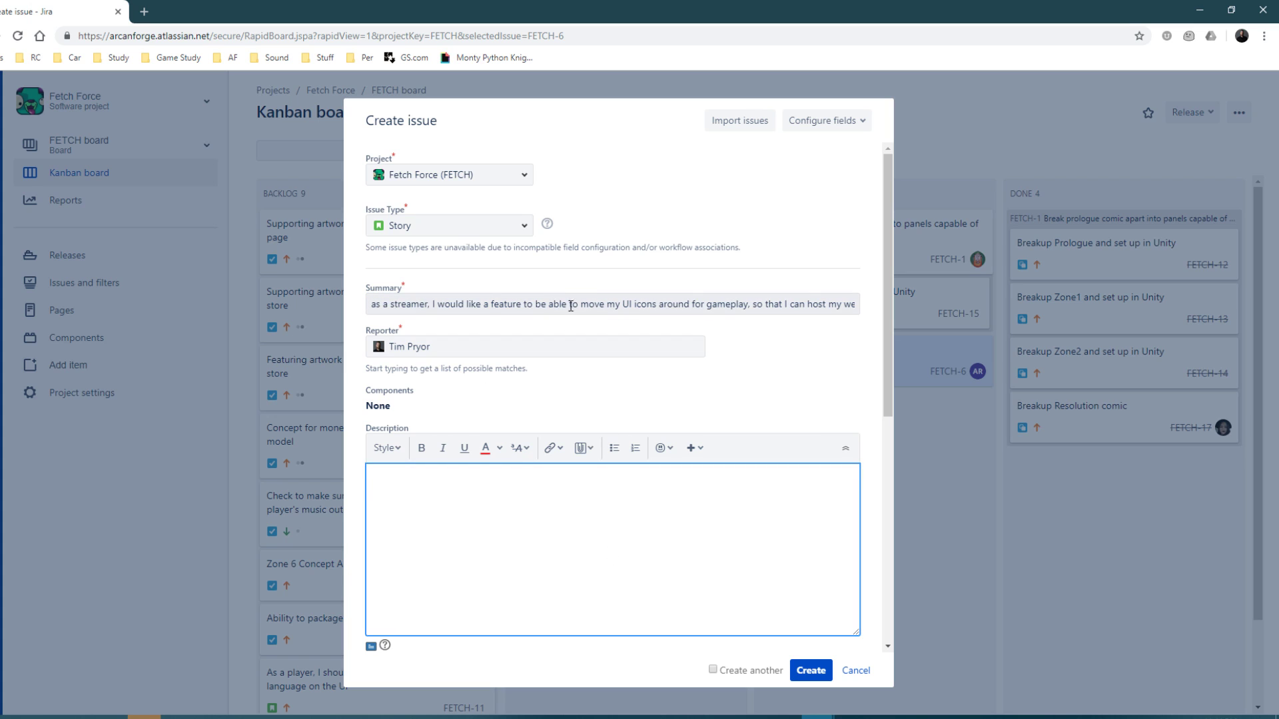
pyautogui.click(554, 308)
pyautogui.tripleClick(554, 308)
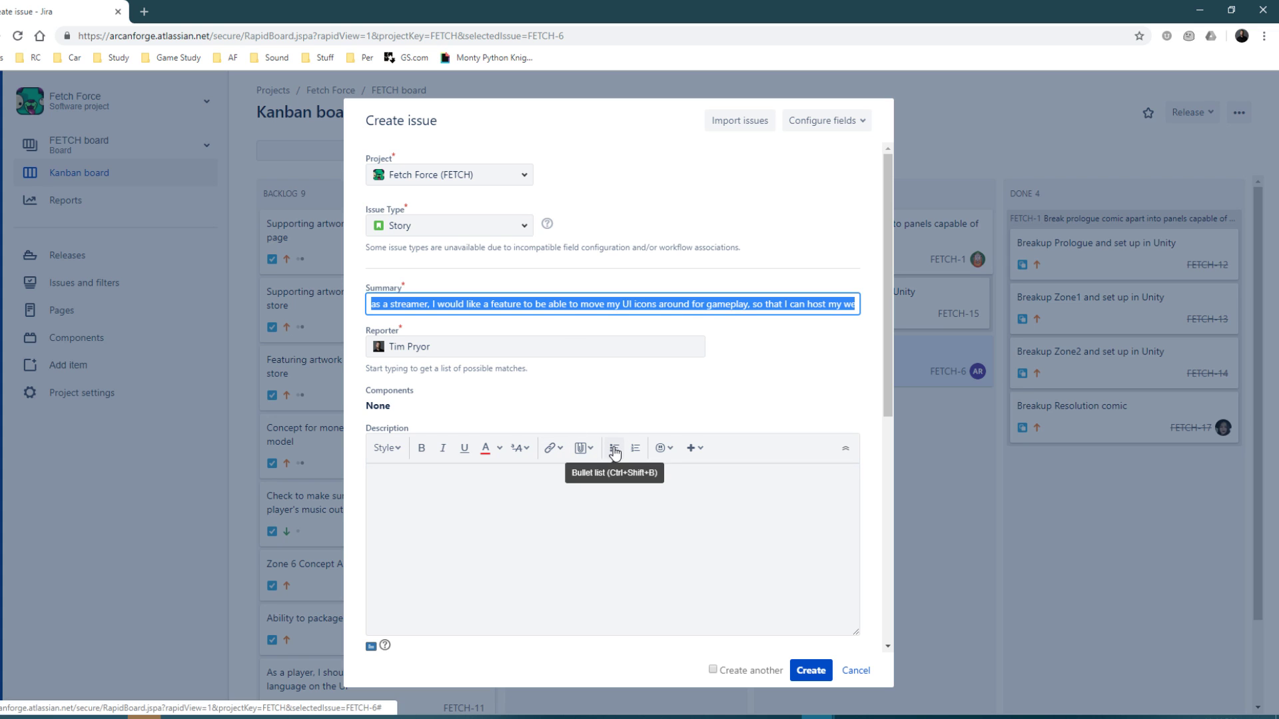
pyautogui.click(811, 670)
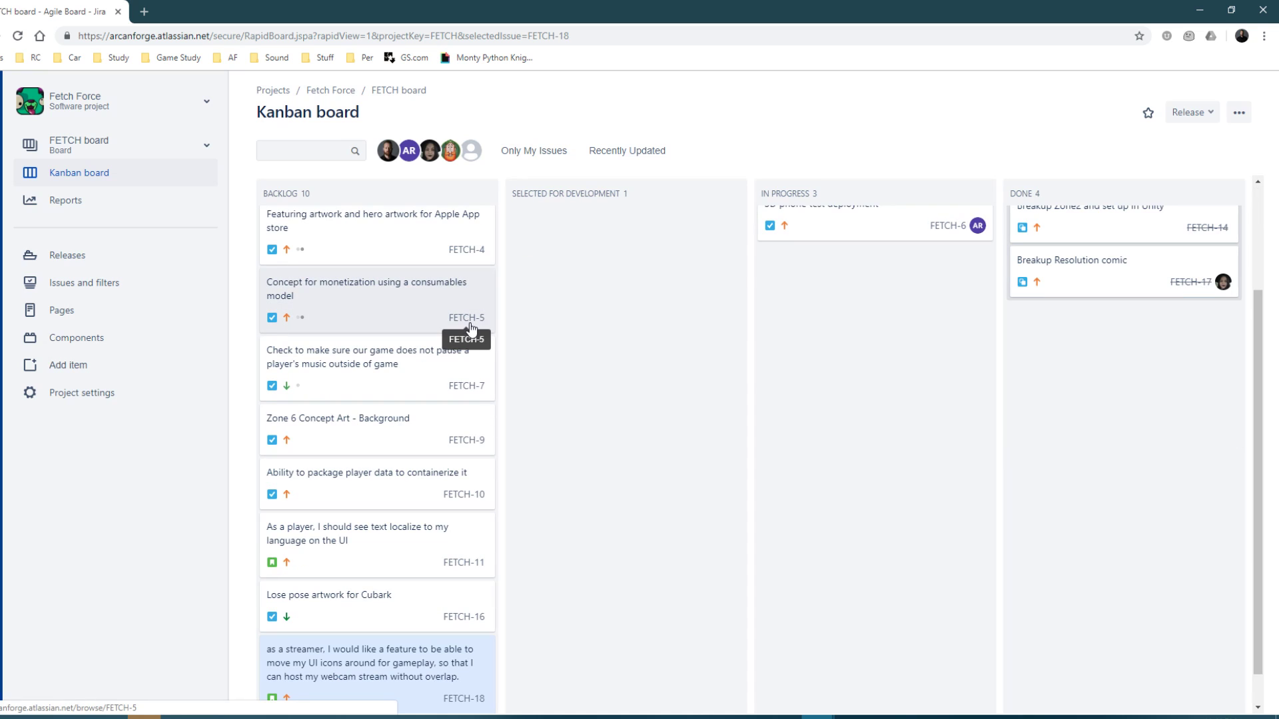
# Find the new streamer story at the end of the Backlog column and view its details.
pyautogui.scroll(-1, 391, 650)
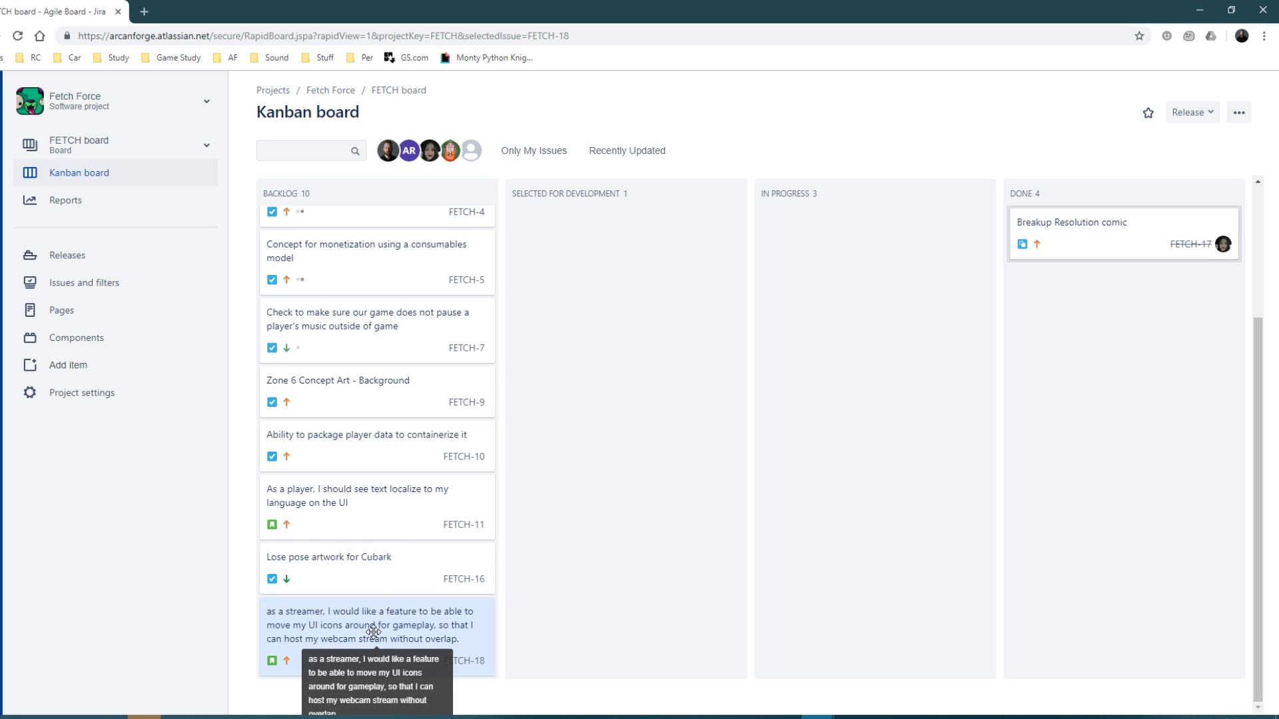
pyautogui.click(409, 565)
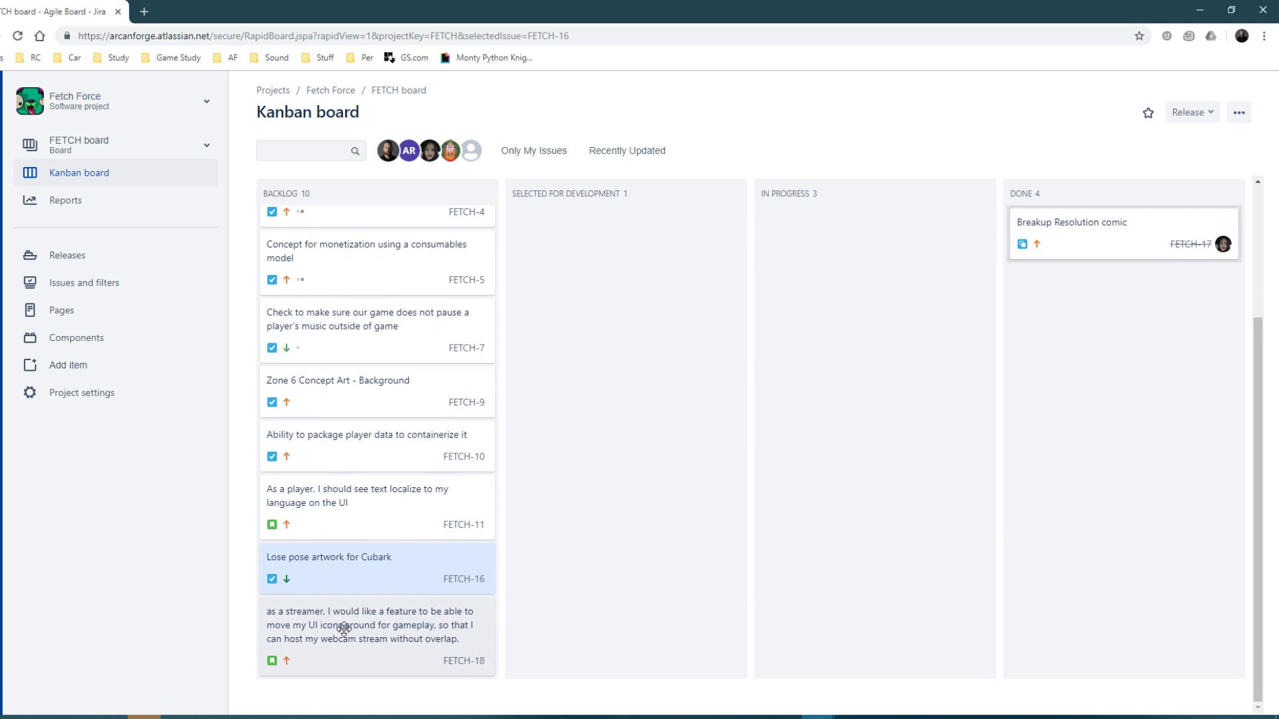
pyautogui.click(338, 639)
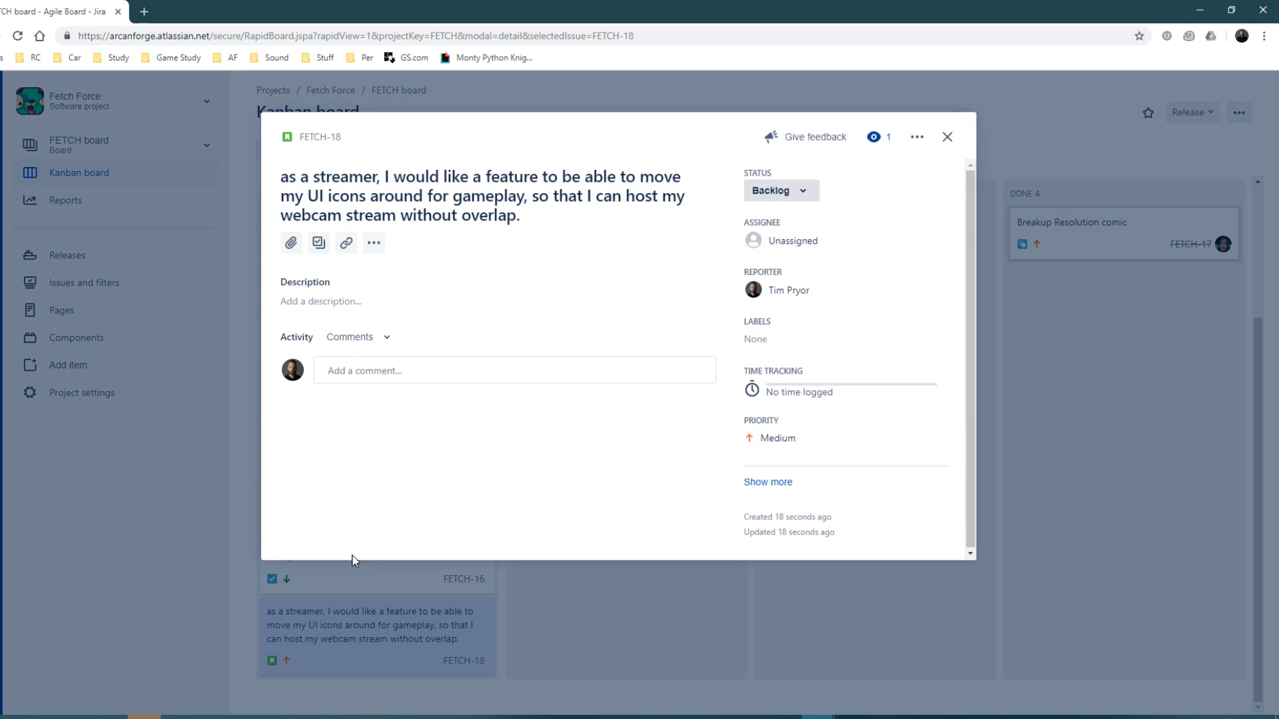
pyautogui.click(156, 543)
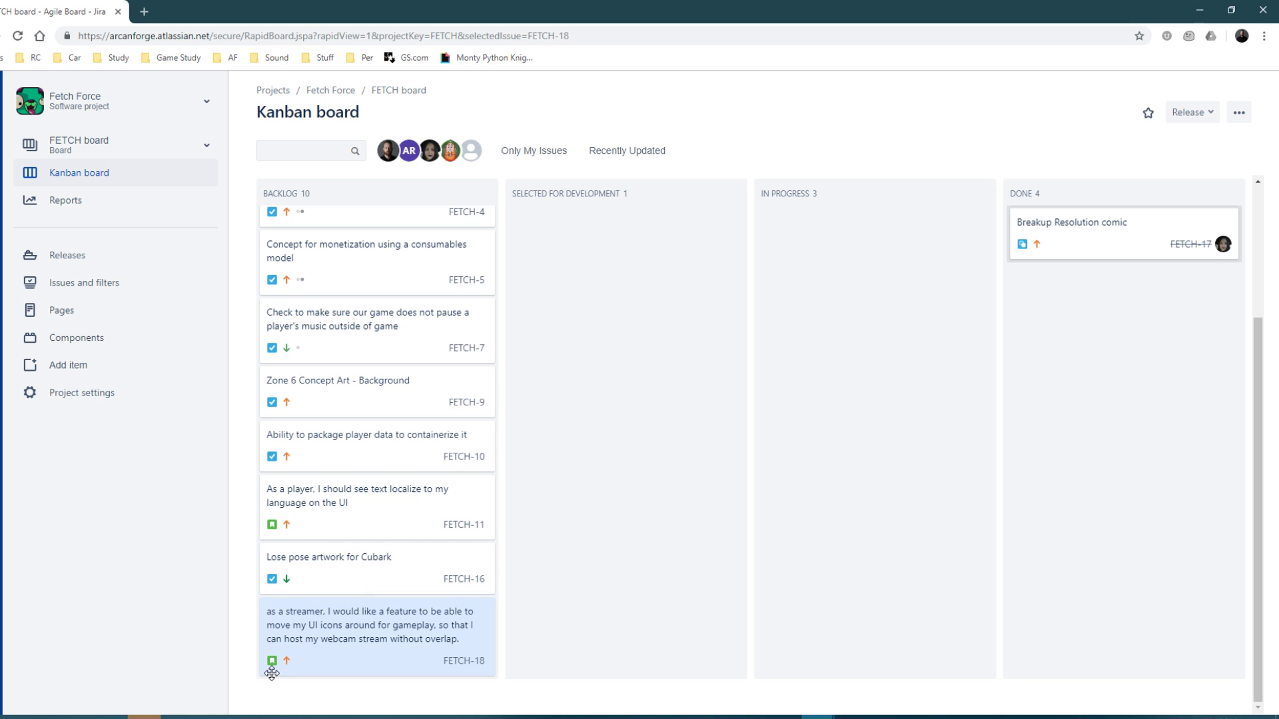
# Capitalise the start of the streamer story's summary to read "As a streamer" and save the edit.
pyautogui.click(337, 651)
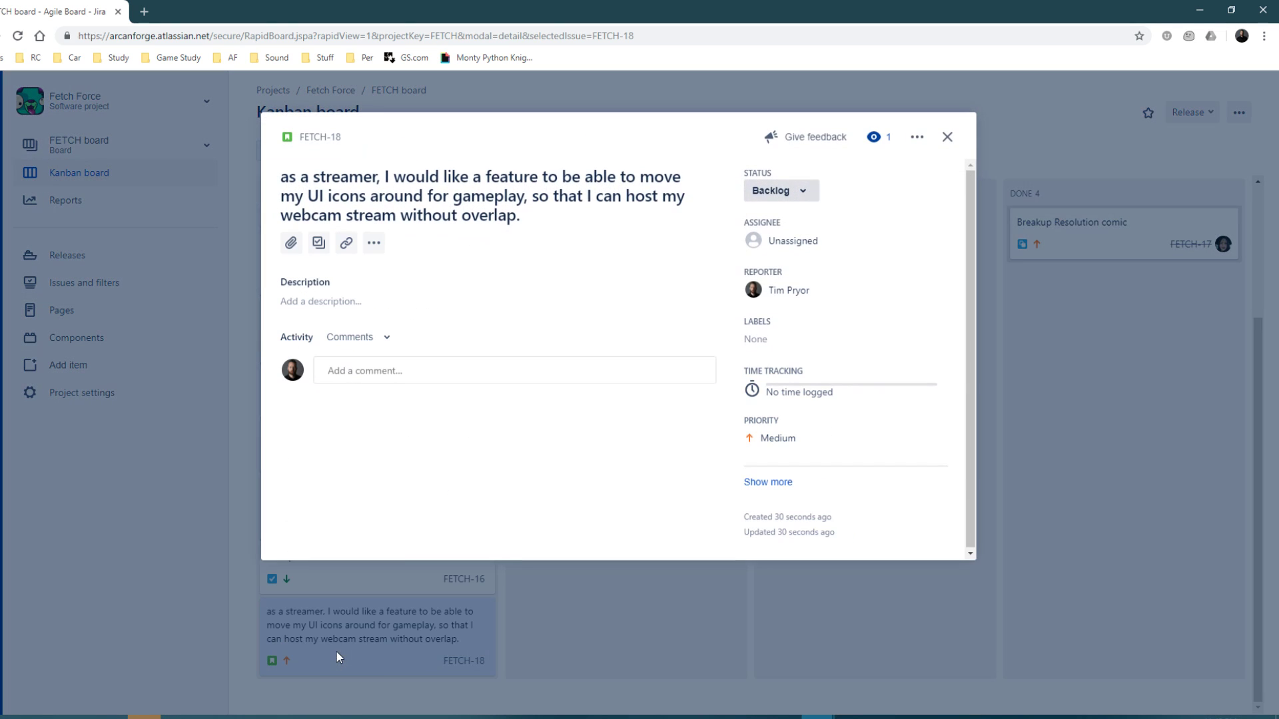
pyautogui.moveTo(291, 172); pyautogui.dragTo(646, 219)
pyautogui.doubleClick(284, 177)
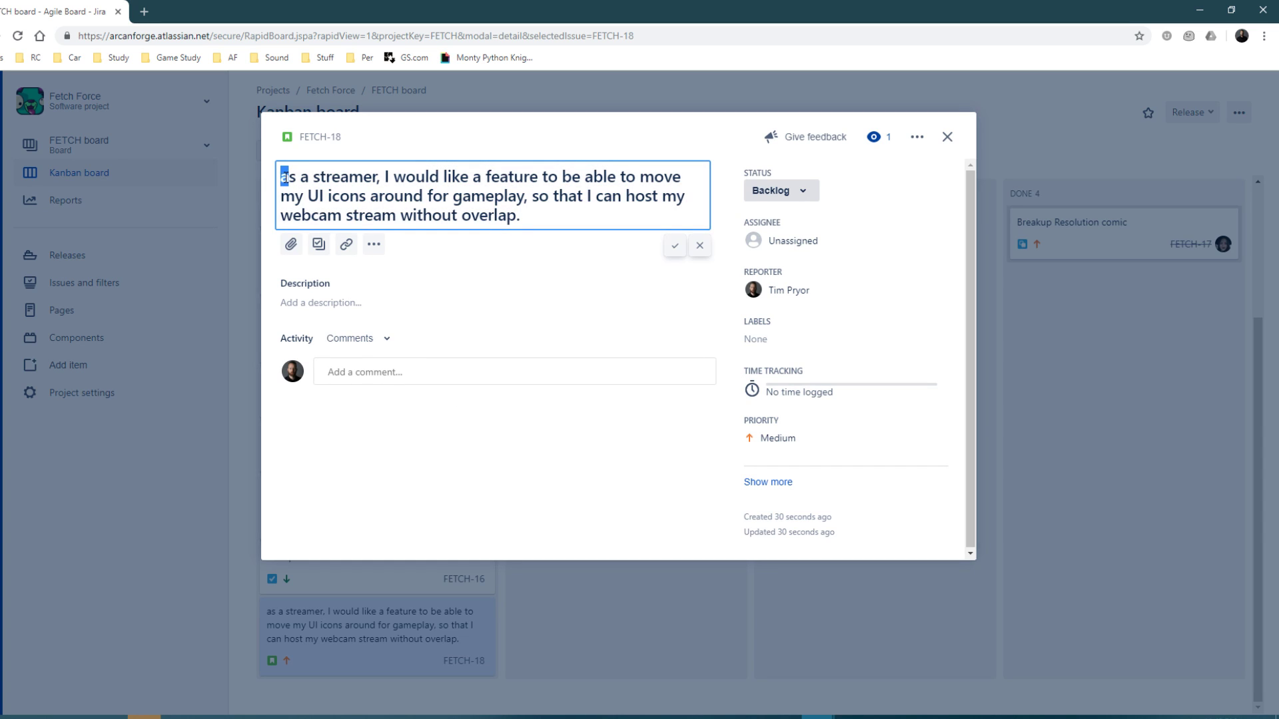
pyautogui.write('A')
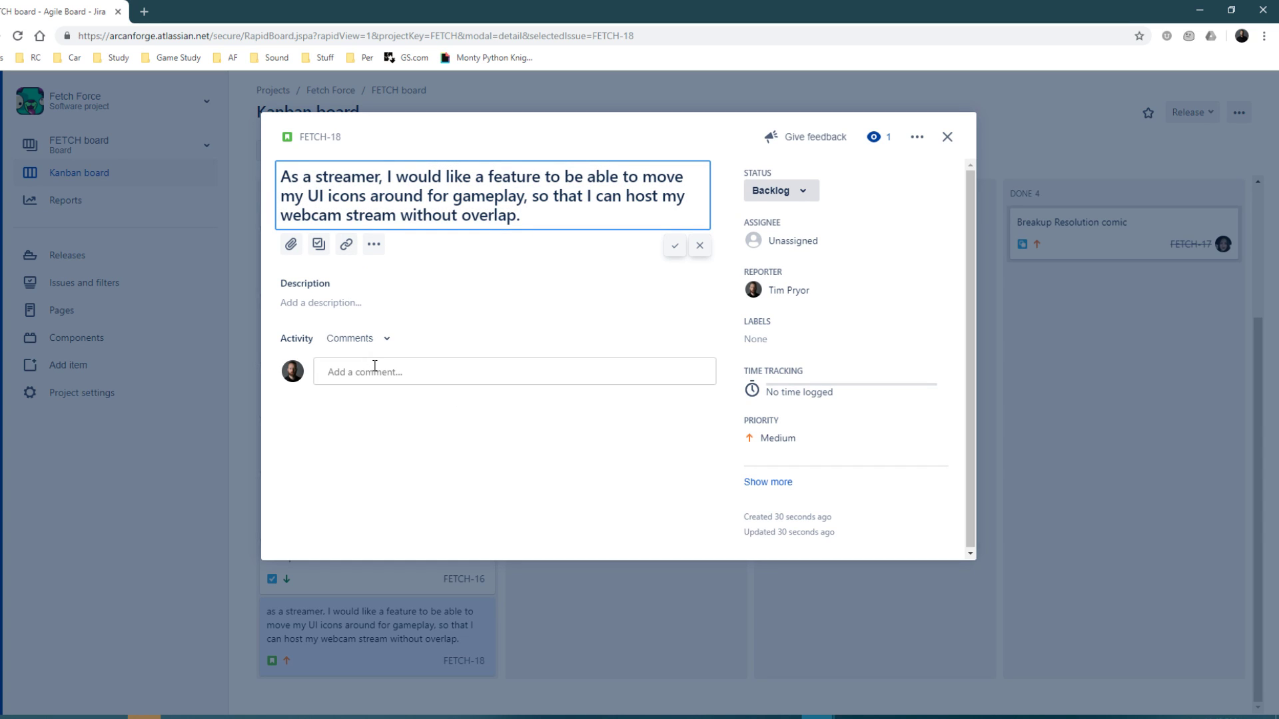
pyautogui.click(311, 177)
pyautogui.moveTo(527, 211); pyautogui.dragTo(214, 116)
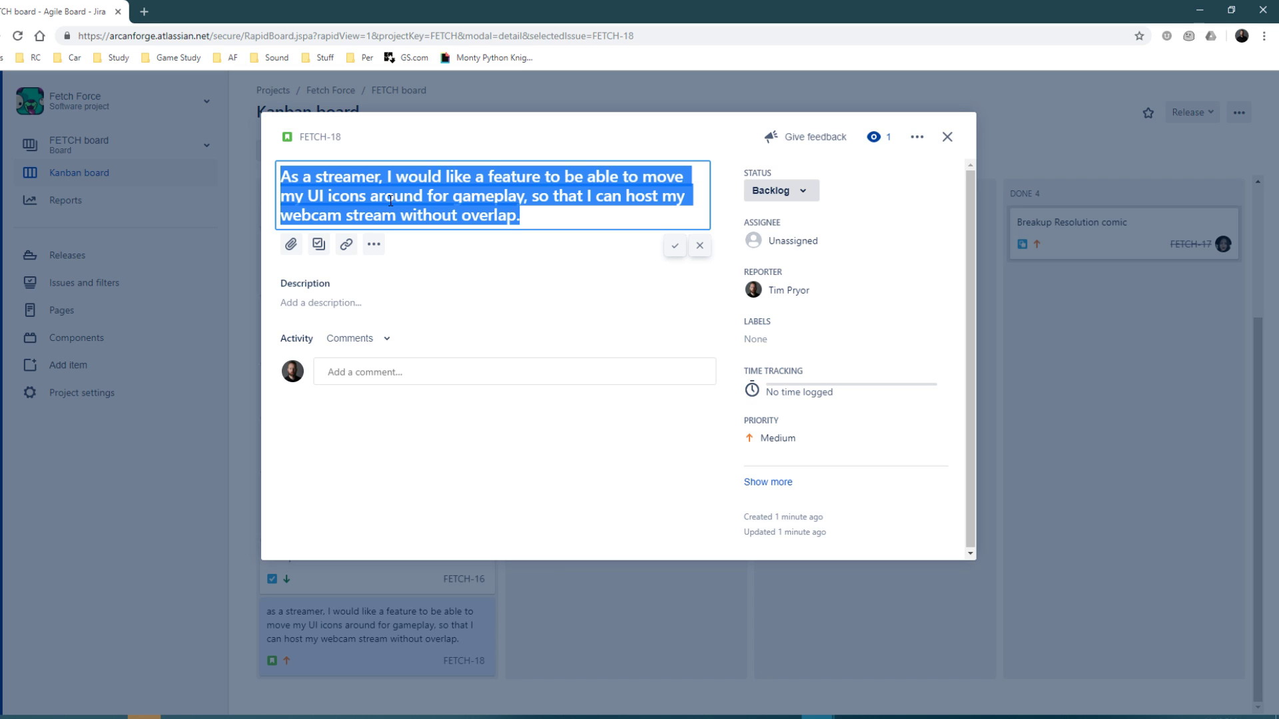
pyautogui.click(398, 295)
# Highlight the saved summary, then close the story's details and refresh the Kanban board.
pyautogui.moveTo(538, 223); pyautogui.dragTo(242, 164)
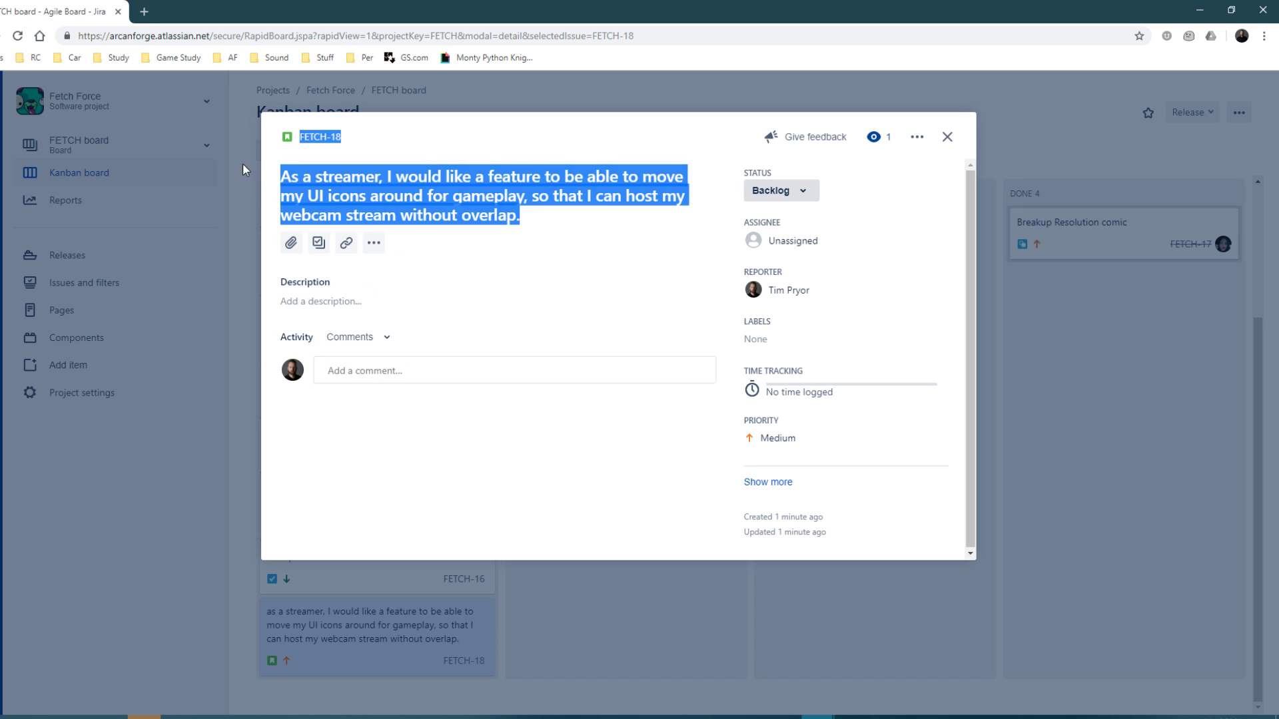
pyautogui.click(542, 272)
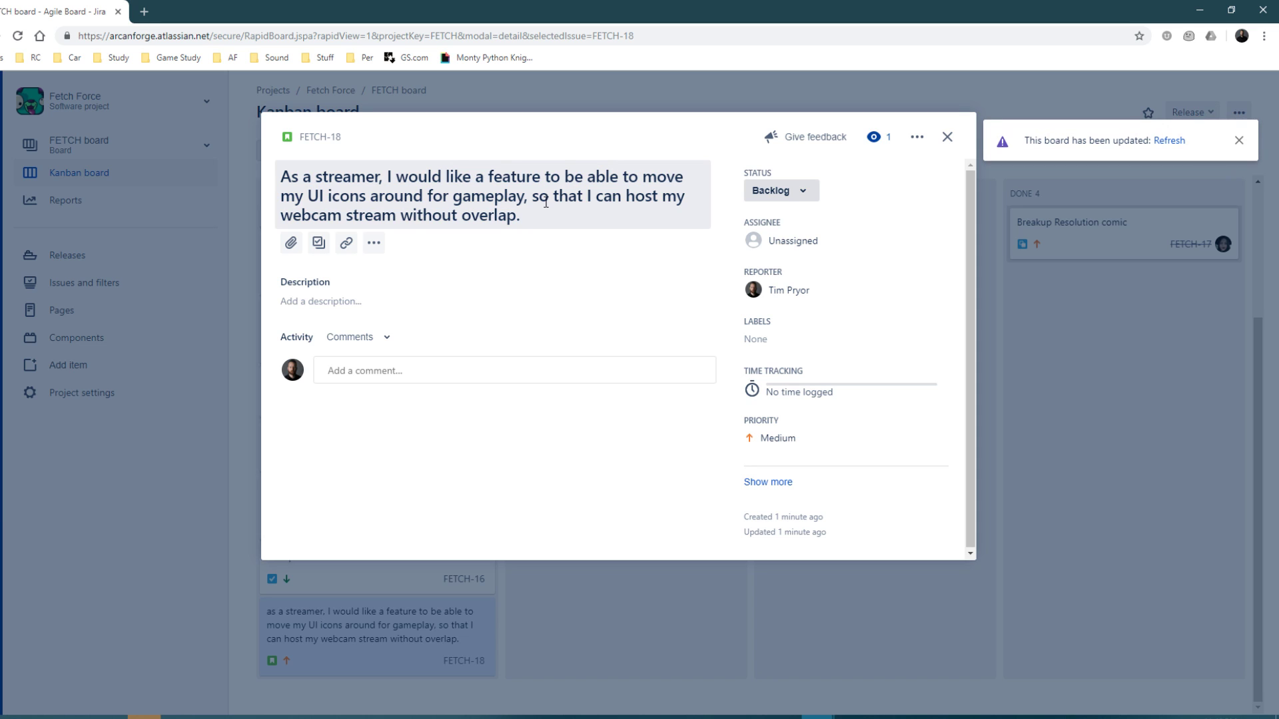
pyautogui.click(945, 138)
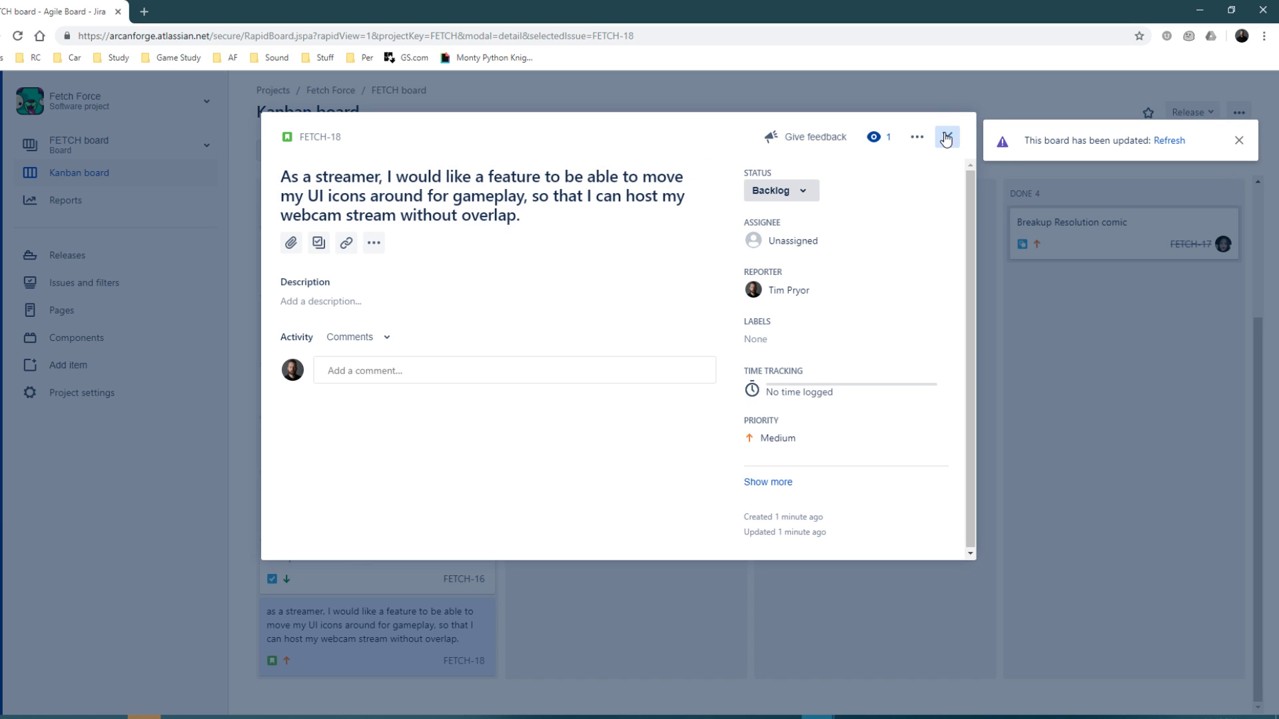
pyautogui.click(1169, 140)
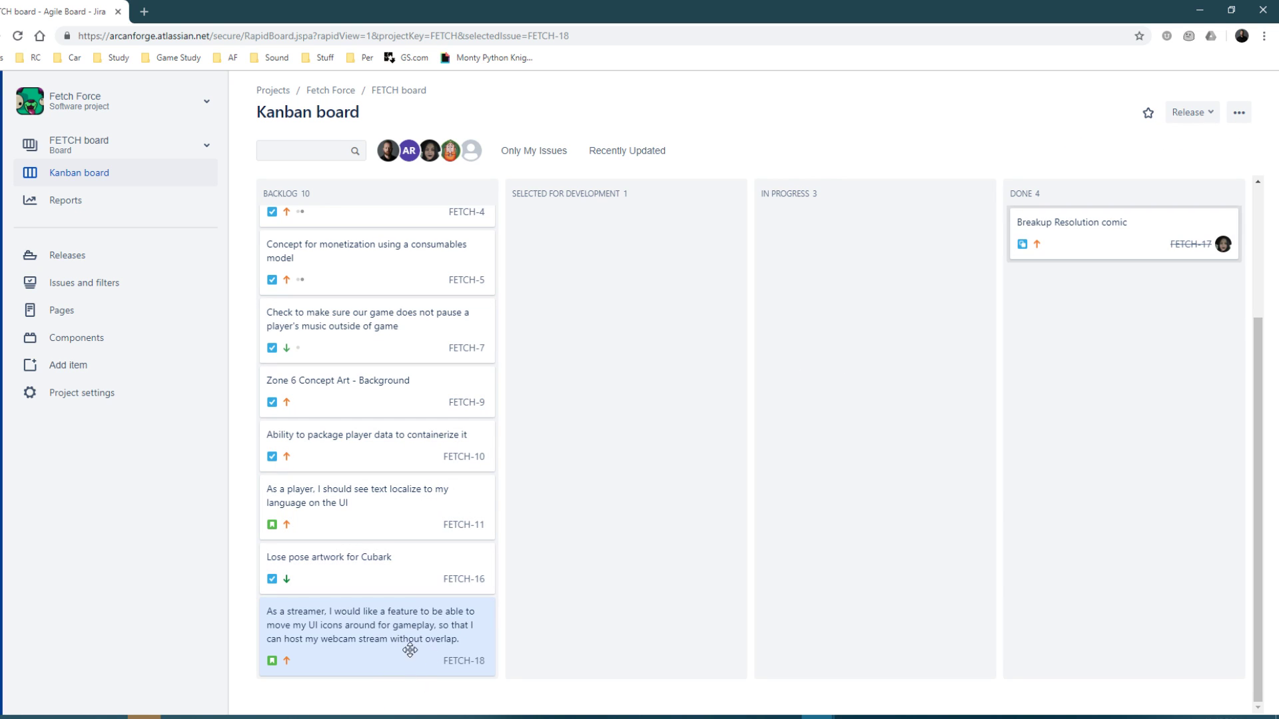
# View the streamer story's details, reopening them once, and highlight its whole summary.
pyautogui.click(371, 643)
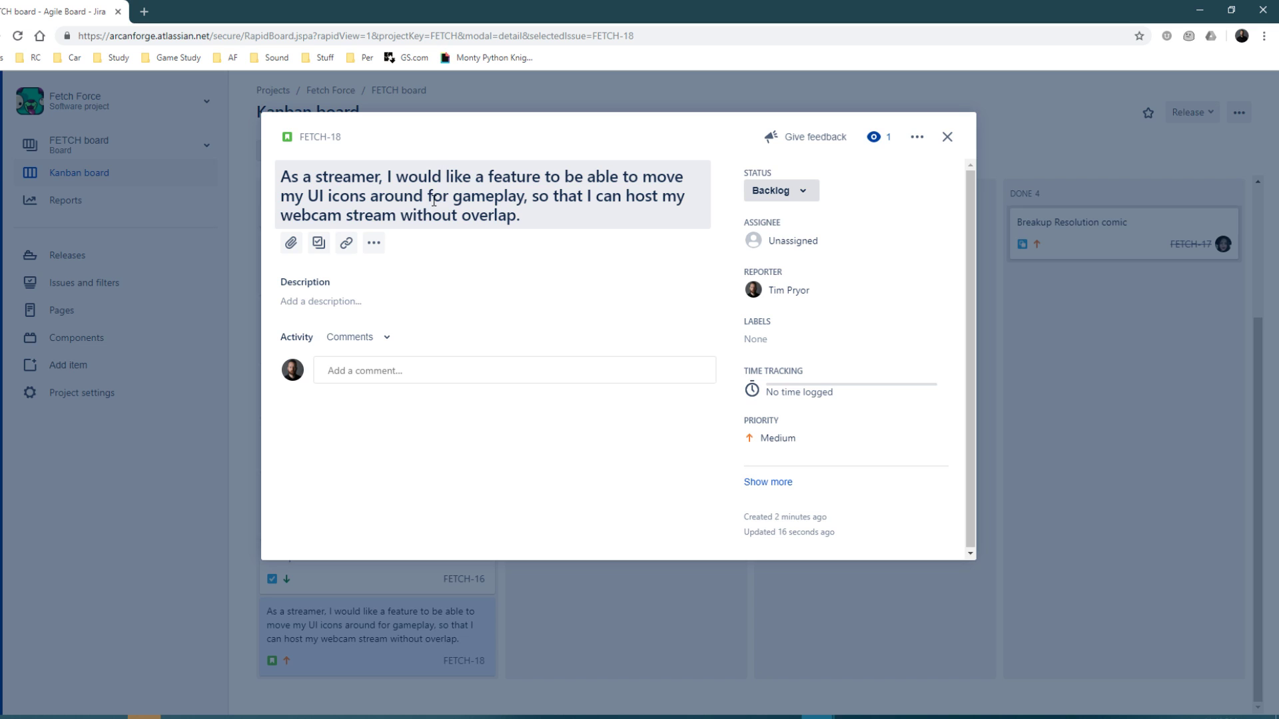
pyautogui.click(947, 137)
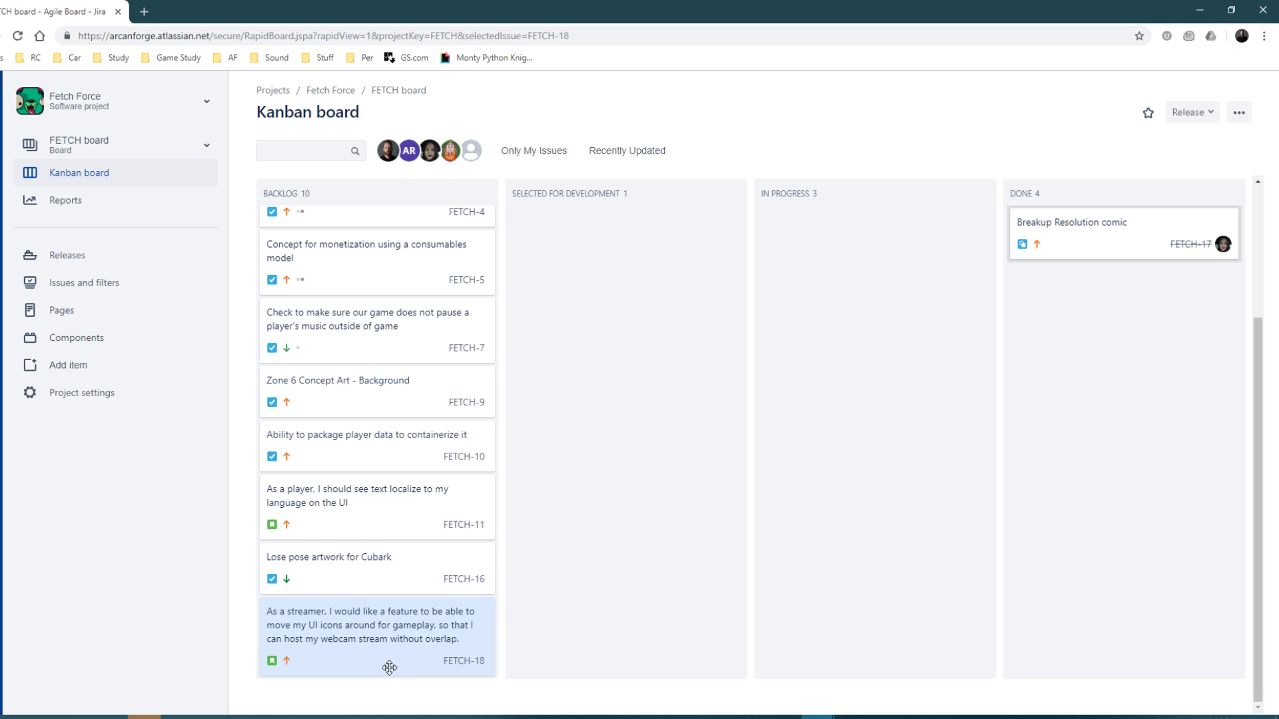
pyautogui.click(363, 636)
pyautogui.click(530, 210)
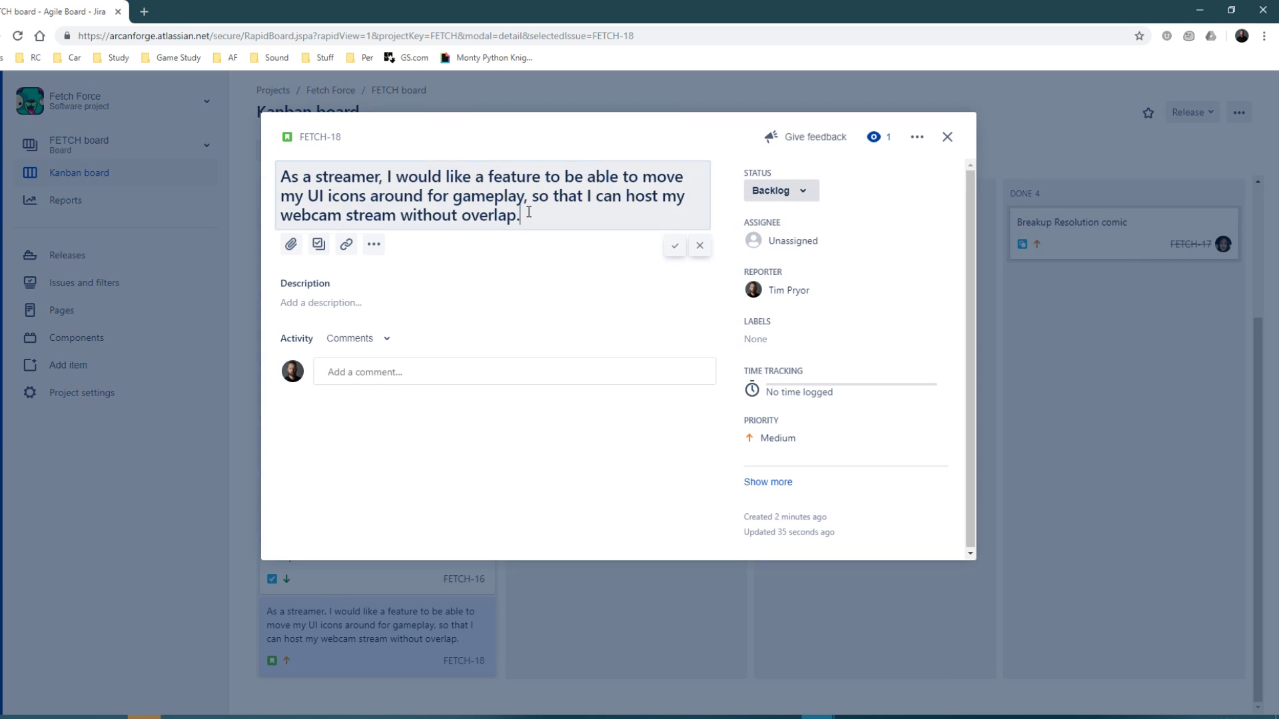
pyautogui.moveTo(526, 214); pyautogui.dragTo(259, 175)
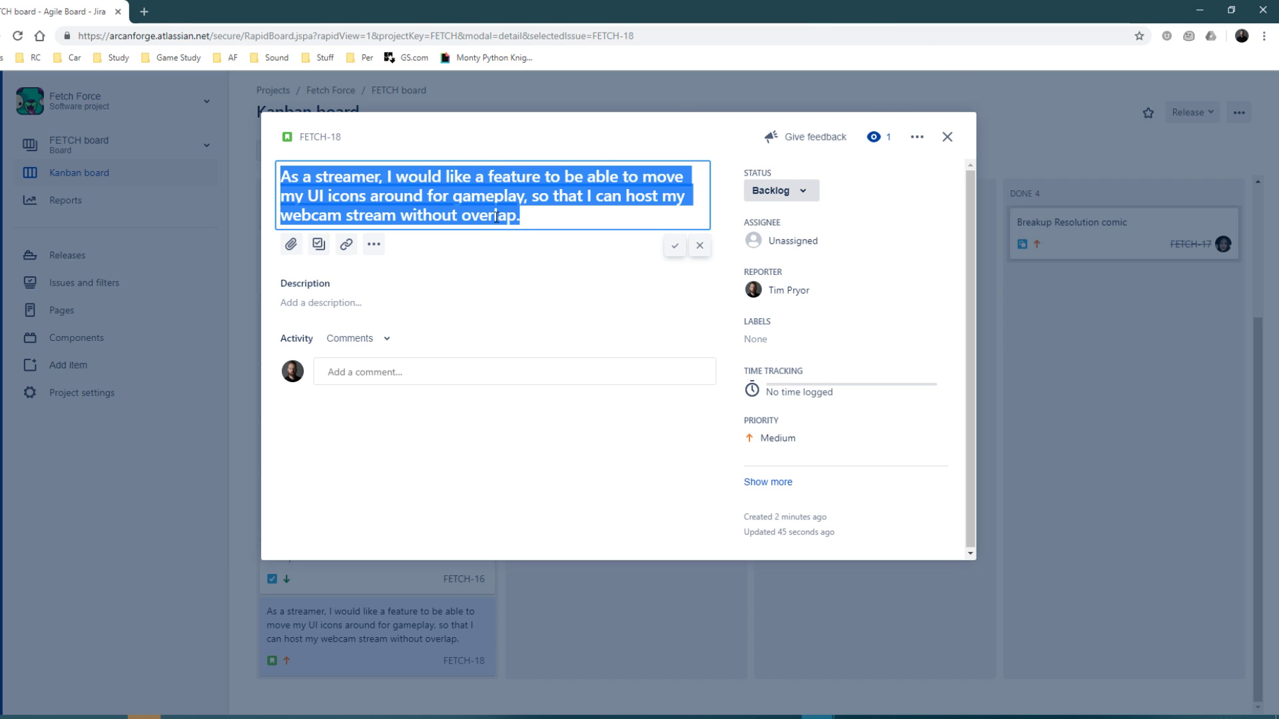
pyautogui.click(516, 218)
pyautogui.moveTo(520, 218); pyautogui.dragTo(247, 179)
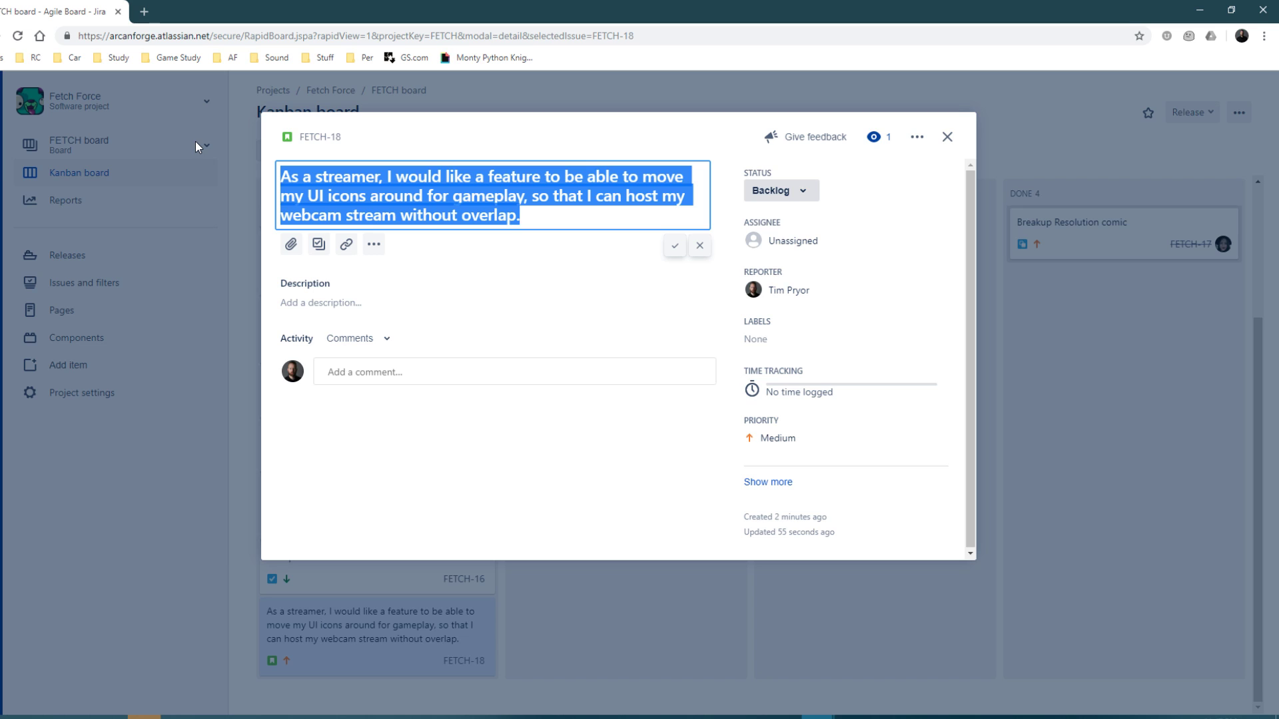
pyautogui.click(596, 228)
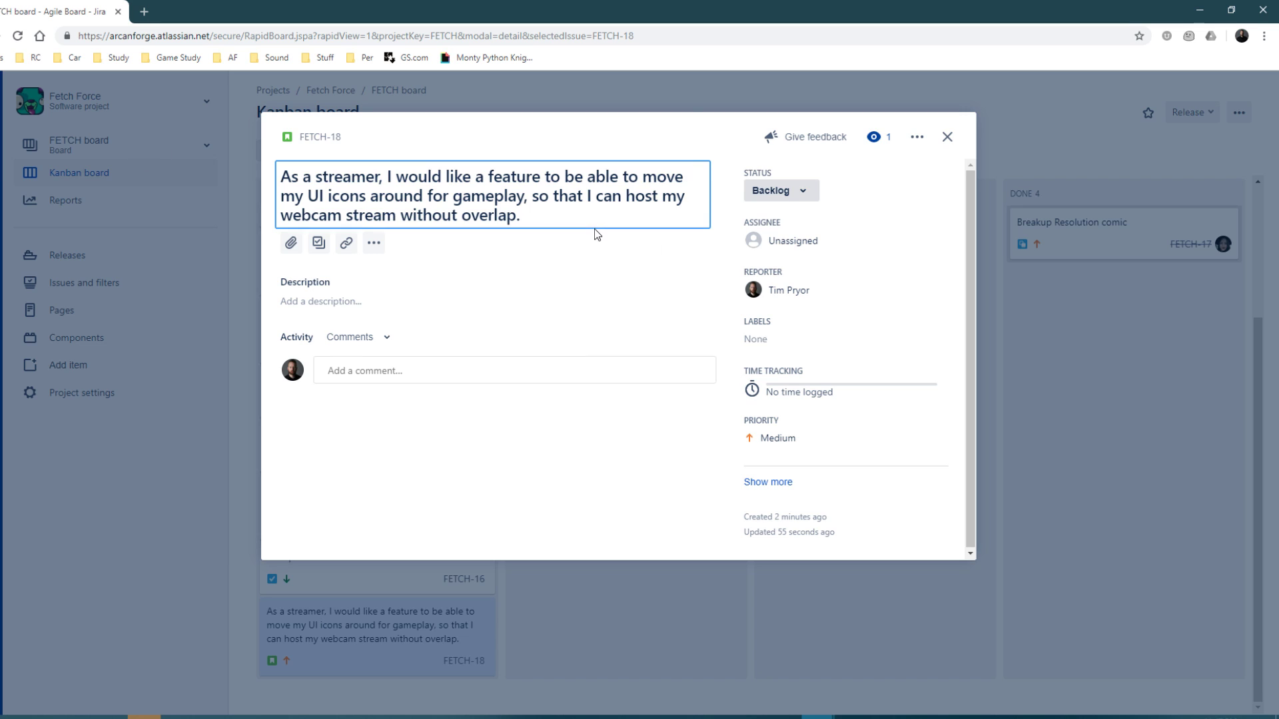
pyautogui.hotkey('ctrl', 'a')
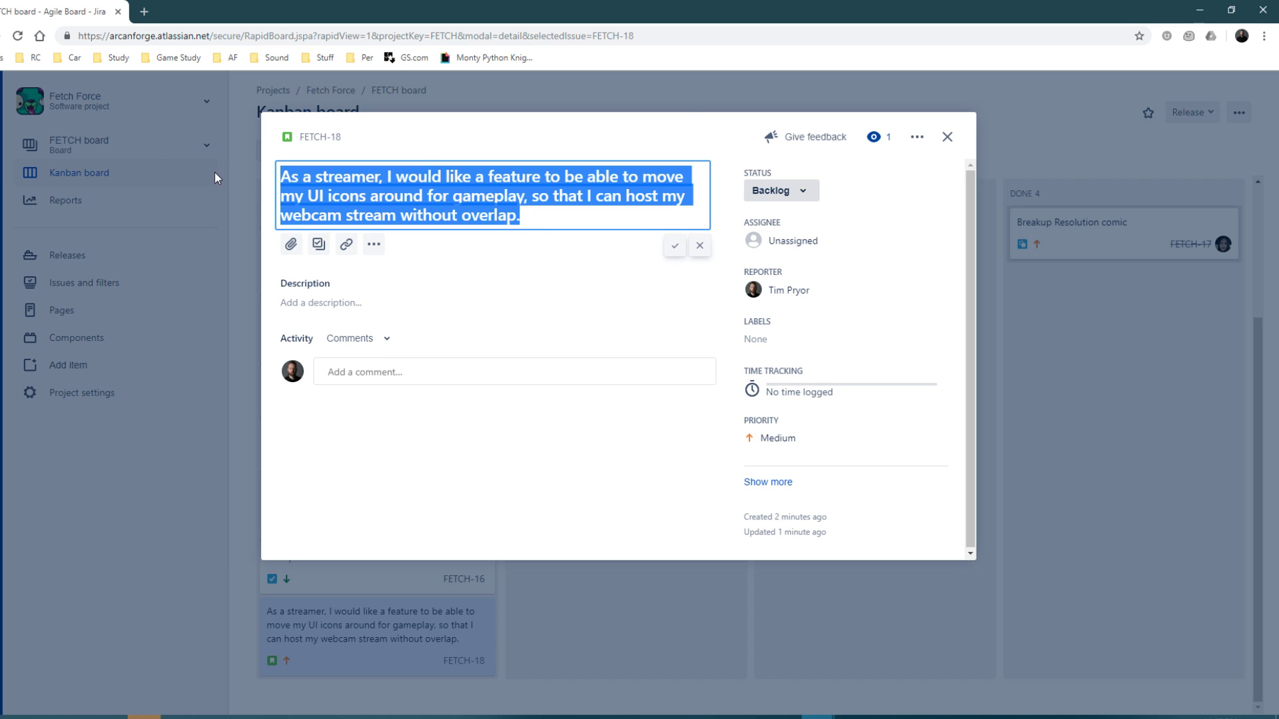
# Highlight "UI icons" and the full summary of the streamer story, and close its details to review the Kanban board.
pyautogui.click(314, 195)
pyautogui.moveTo(313, 194); pyautogui.dragTo(364, 200)
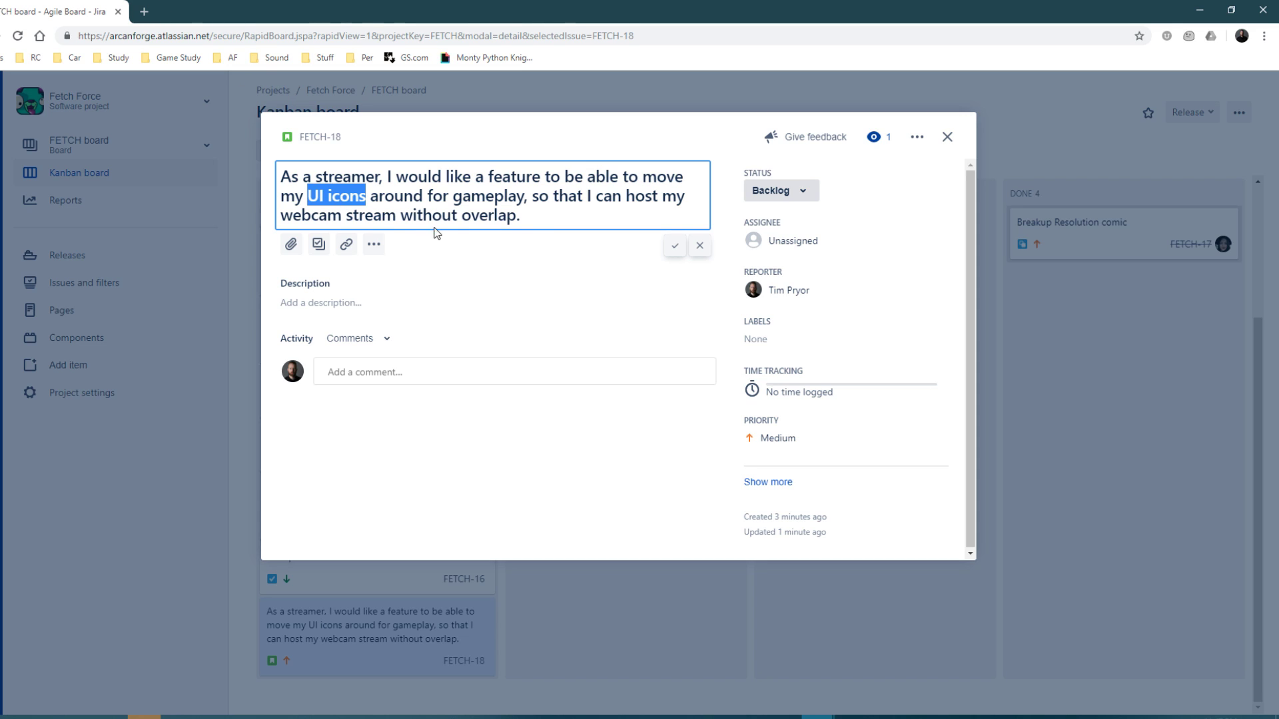
pyautogui.moveTo(536, 217); pyautogui.dragTo(204, 133)
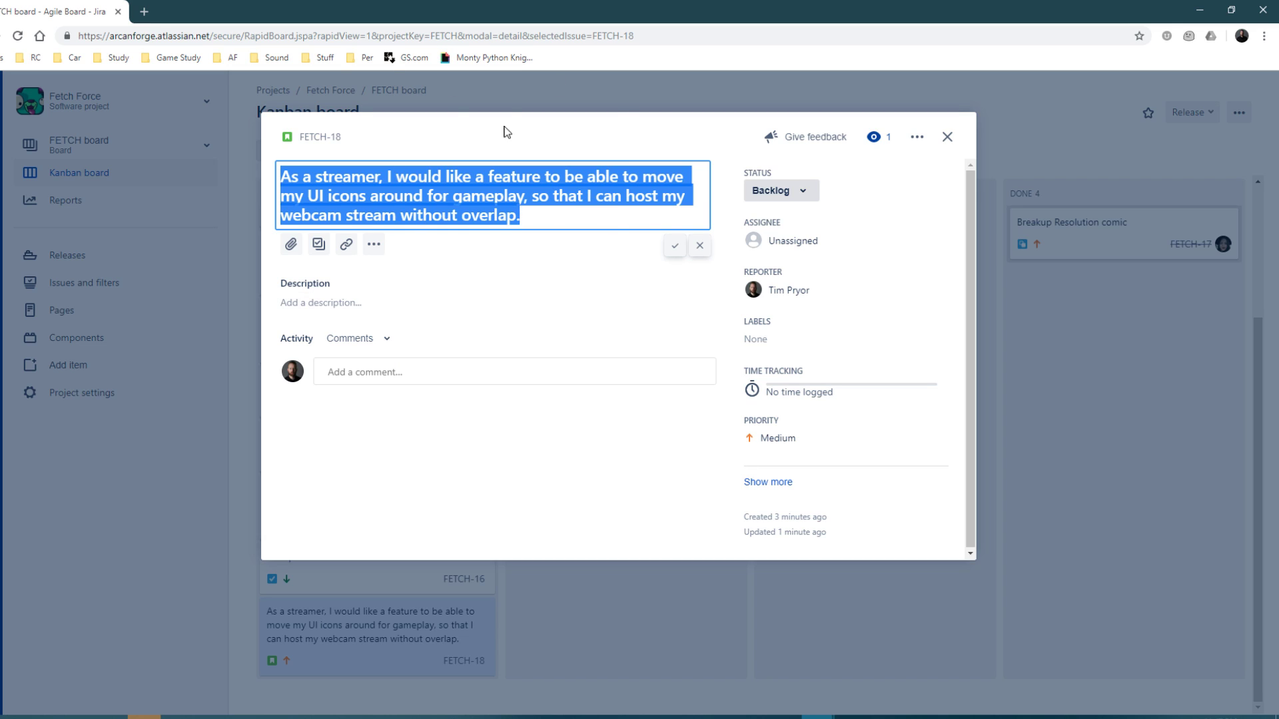
pyautogui.click(947, 137)
pyautogui.moveTo(441, 644); pyautogui.dragTo(379, 652)
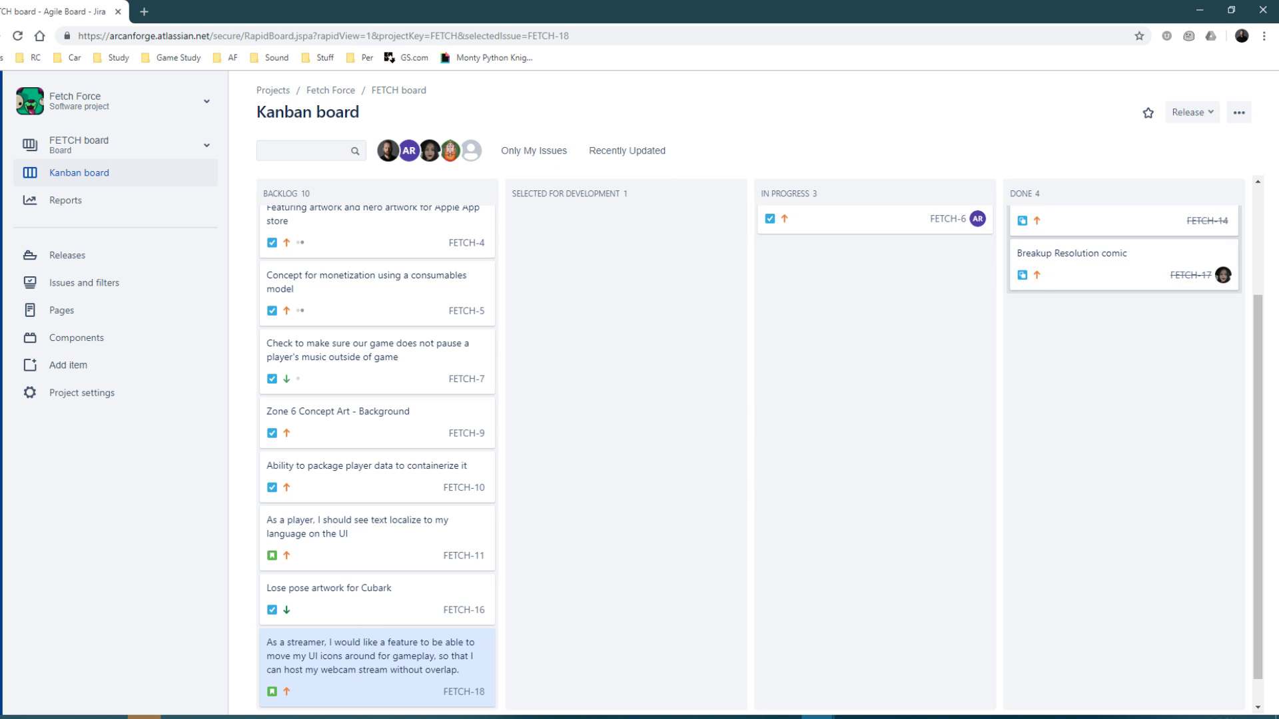
pyautogui.scroll(3, 747, 254)
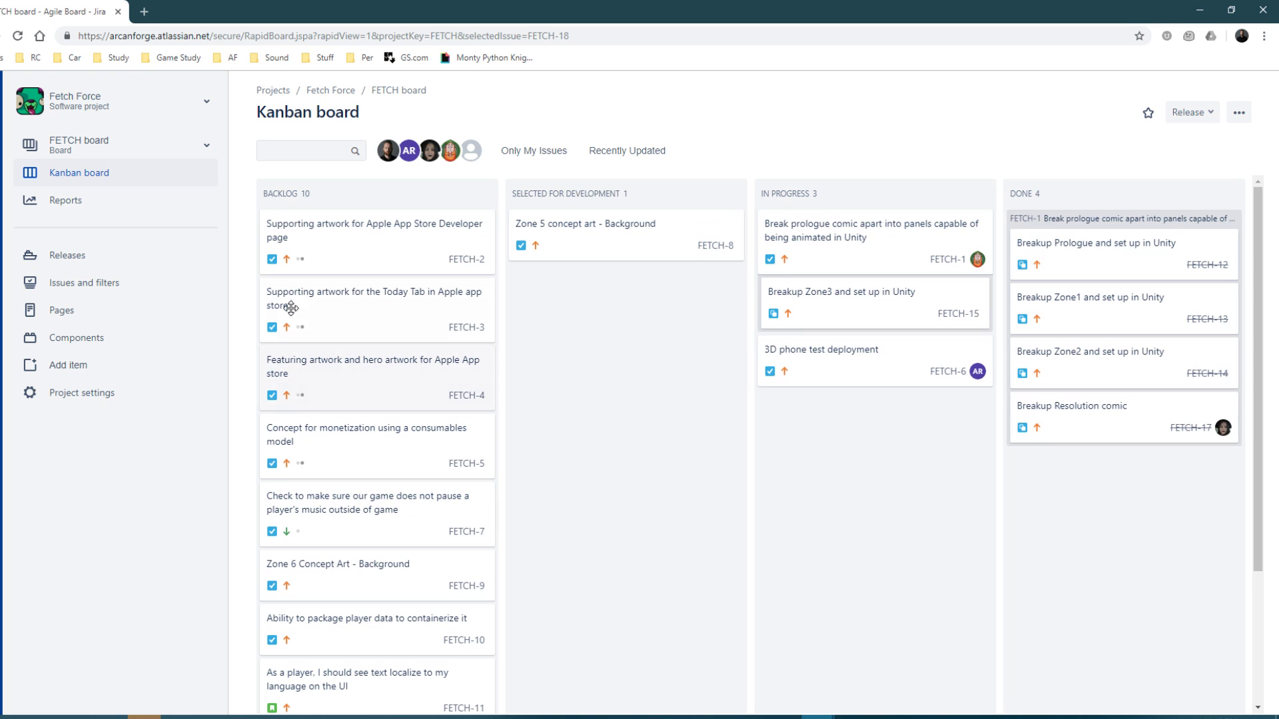
# Start a new issue in the Fetch Force project, look over its fields and set the issue type to Task.
pyautogui.press('c')
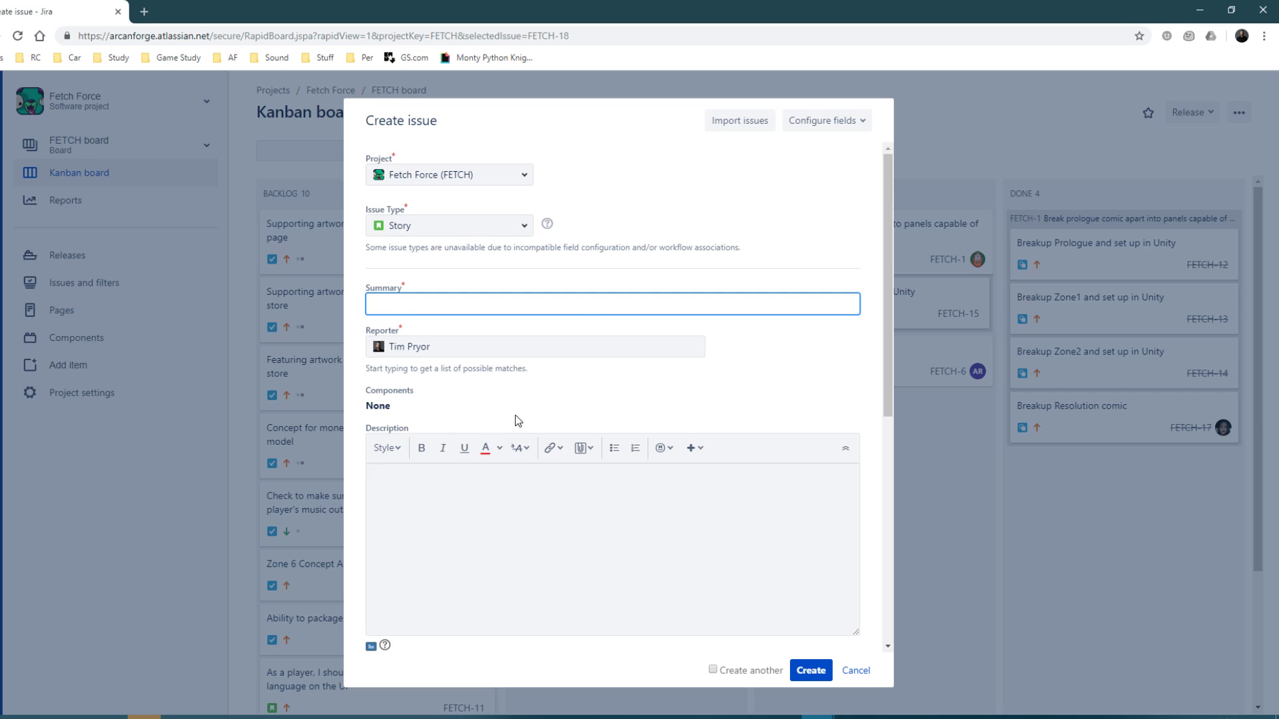
pyautogui.scroll(-5, 513, 420)
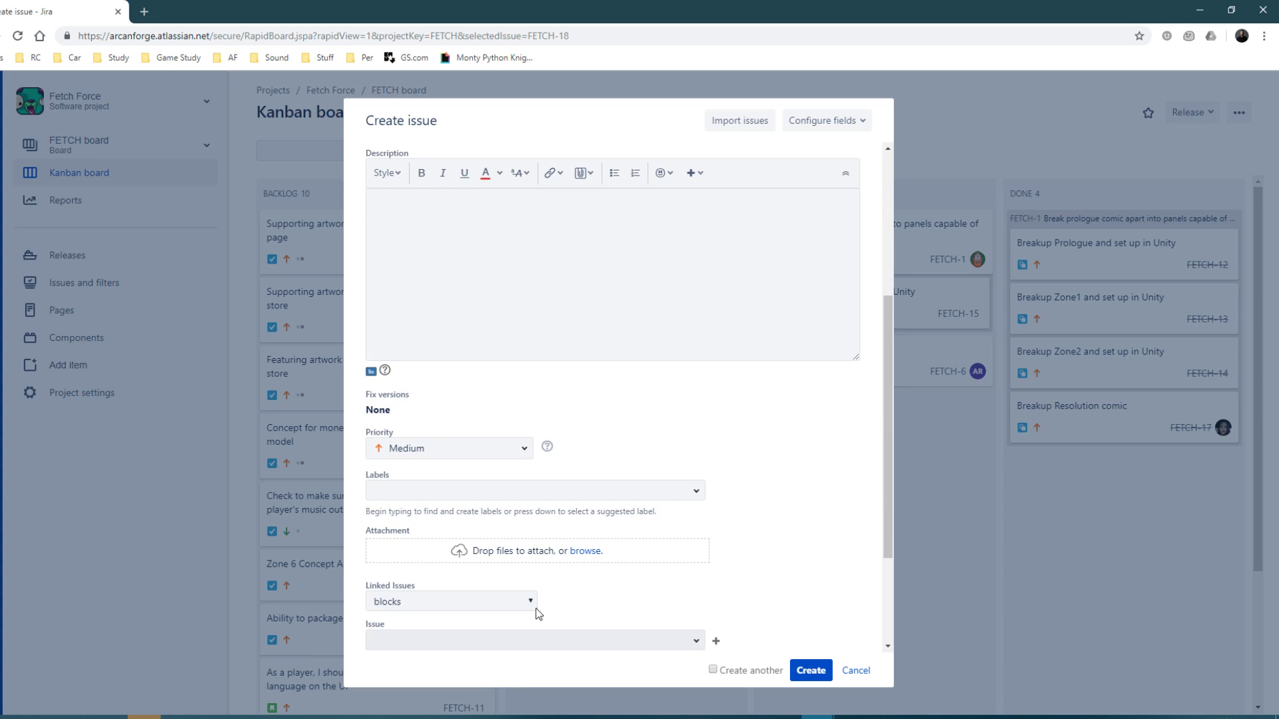
pyautogui.scroll(-2, 534, 608)
pyautogui.scroll(10, 522, 562)
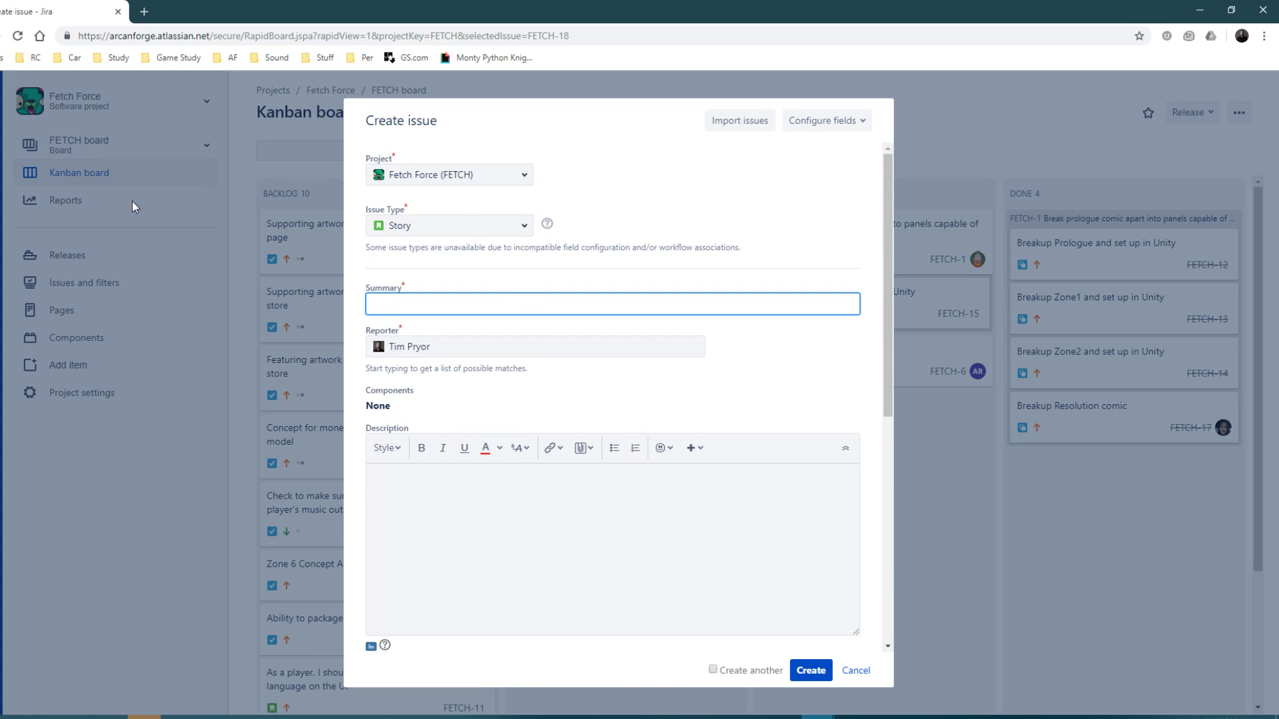
pyautogui.click(421, 224)
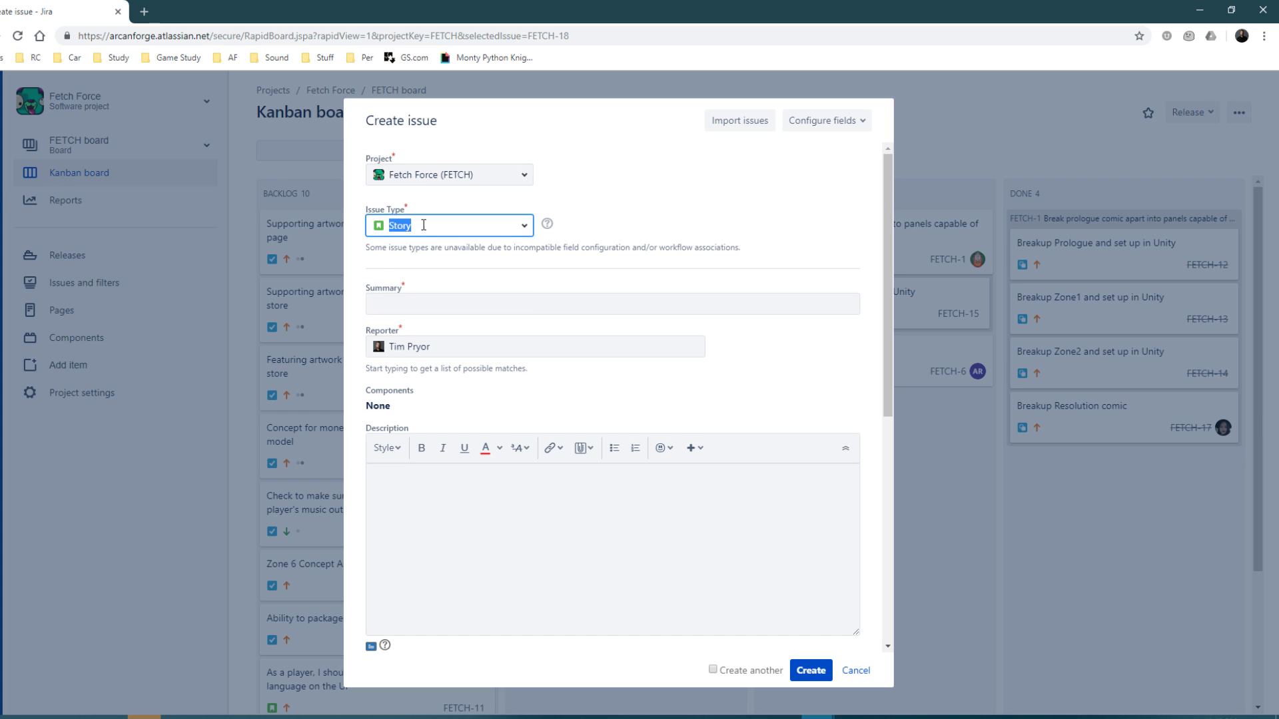
pyautogui.click(407, 255)
pyautogui.click(419, 303)
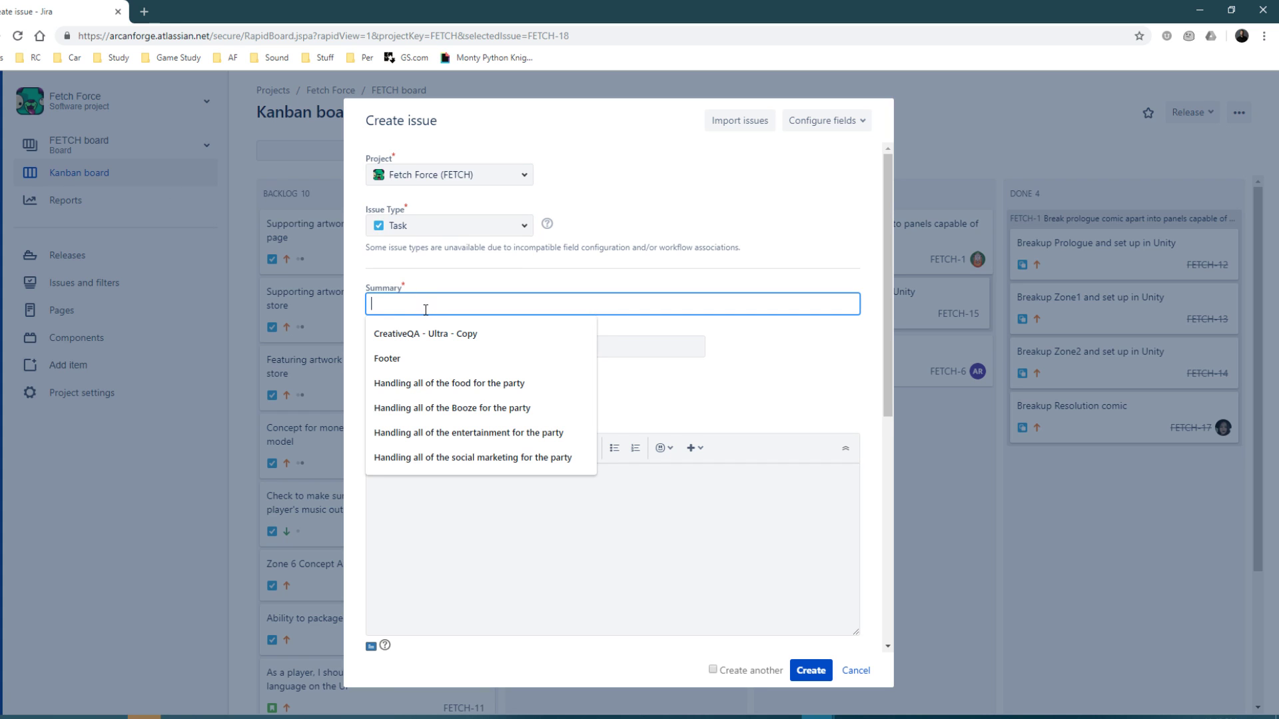
pyautogui.click(563, 281)
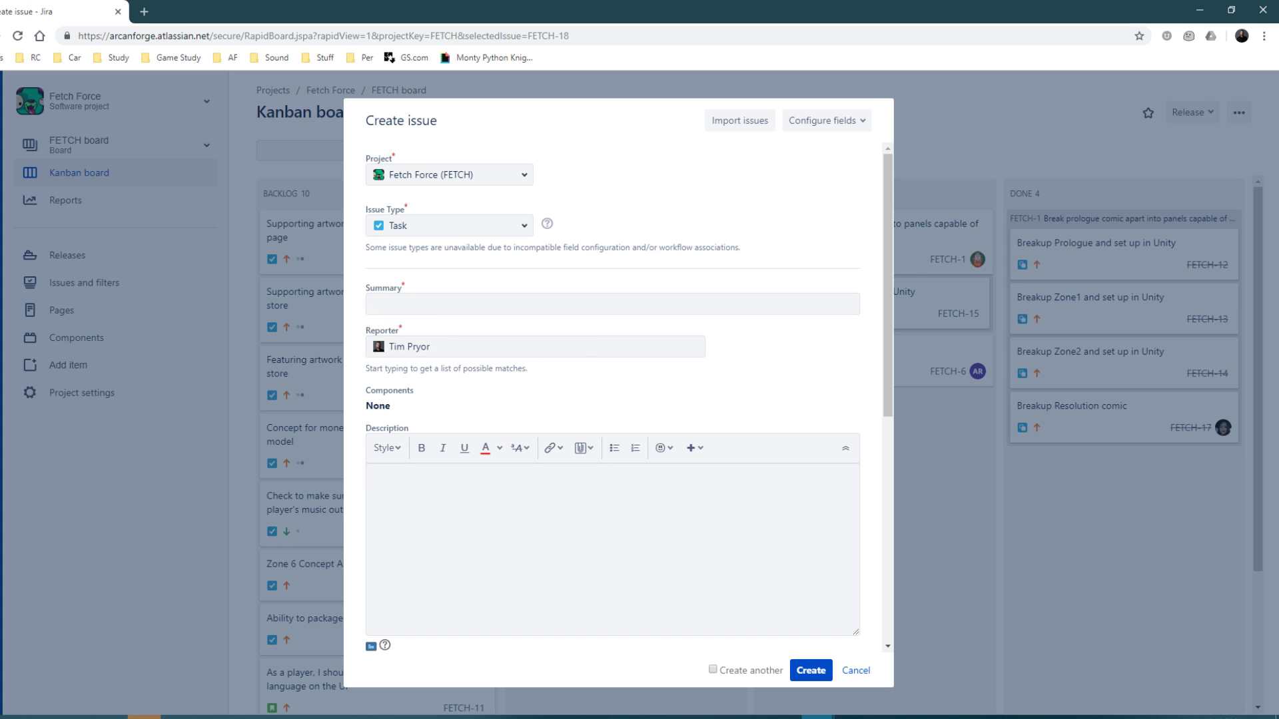
# Enter "ability to do stuff" as the task's summary and highlight that text.
pyautogui.click(447, 306)
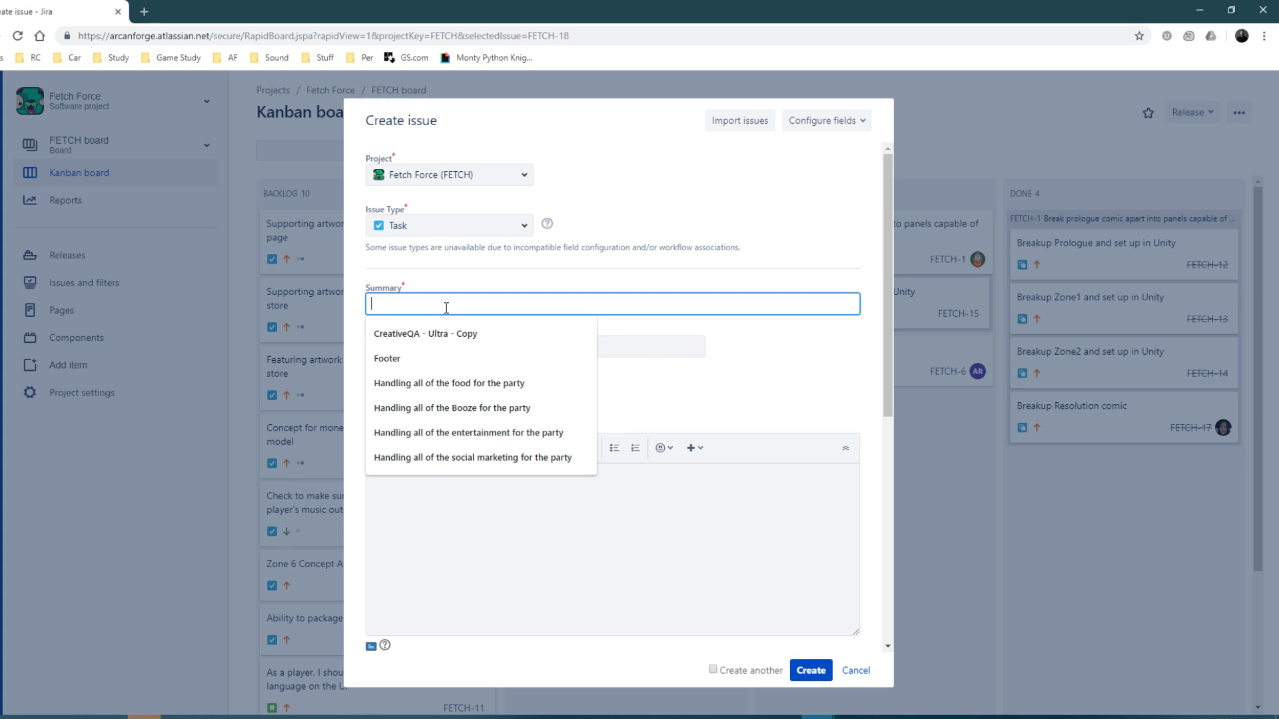
pyautogui.write('abiltiy')
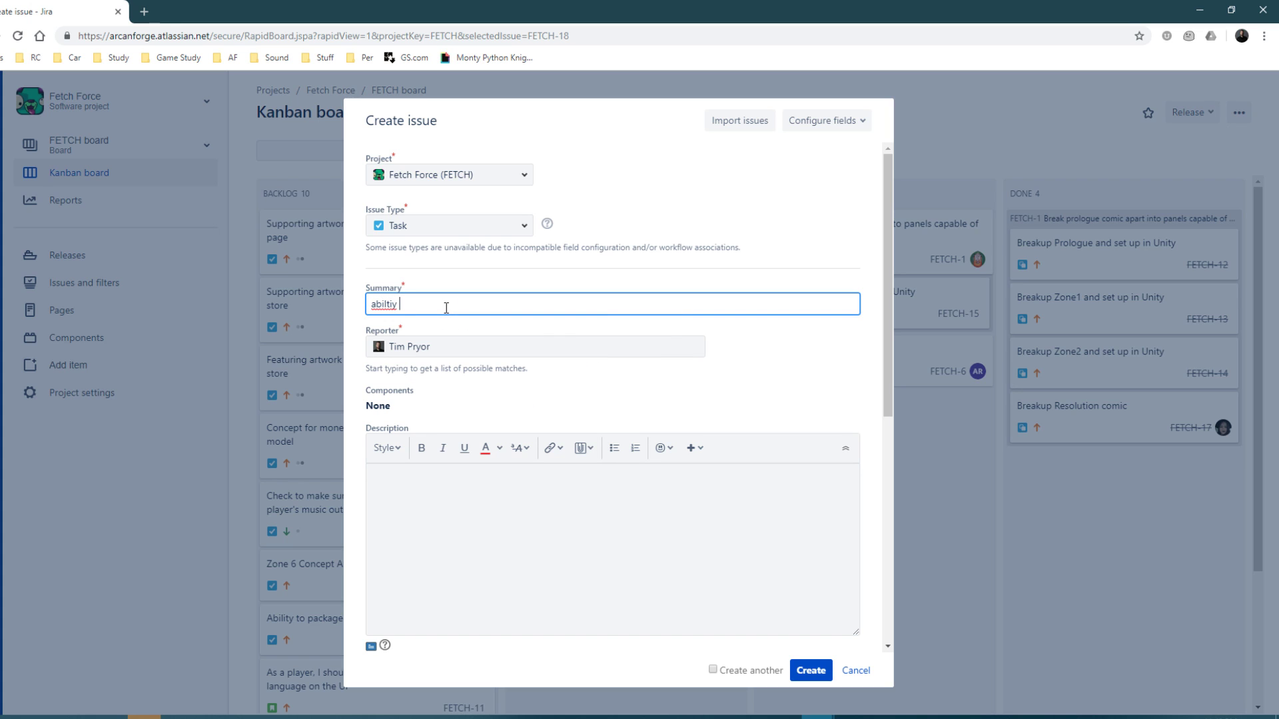
pyautogui.press('BackSpace')
pyautogui.press('BackSpace')
pyautogui.press('BackSpace')
pyautogui.press('BackSpace')
pyautogui.write('lity to ')
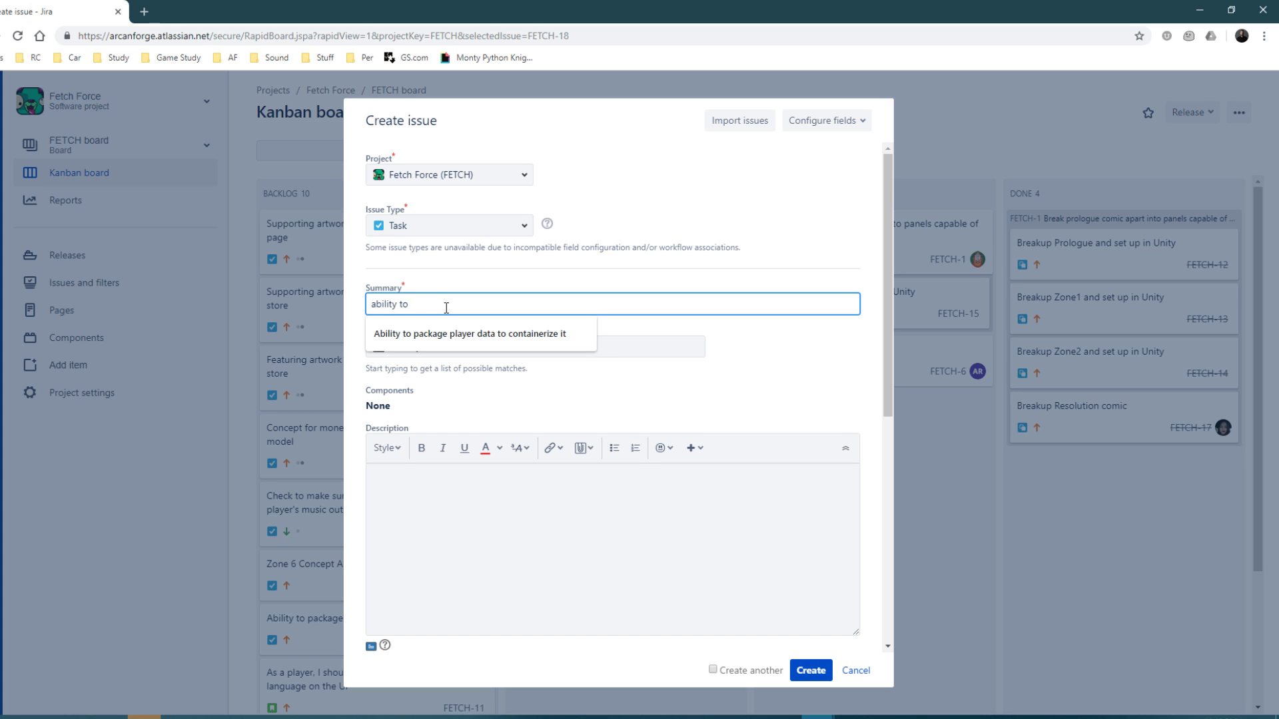
pyautogui.write('do stuff')
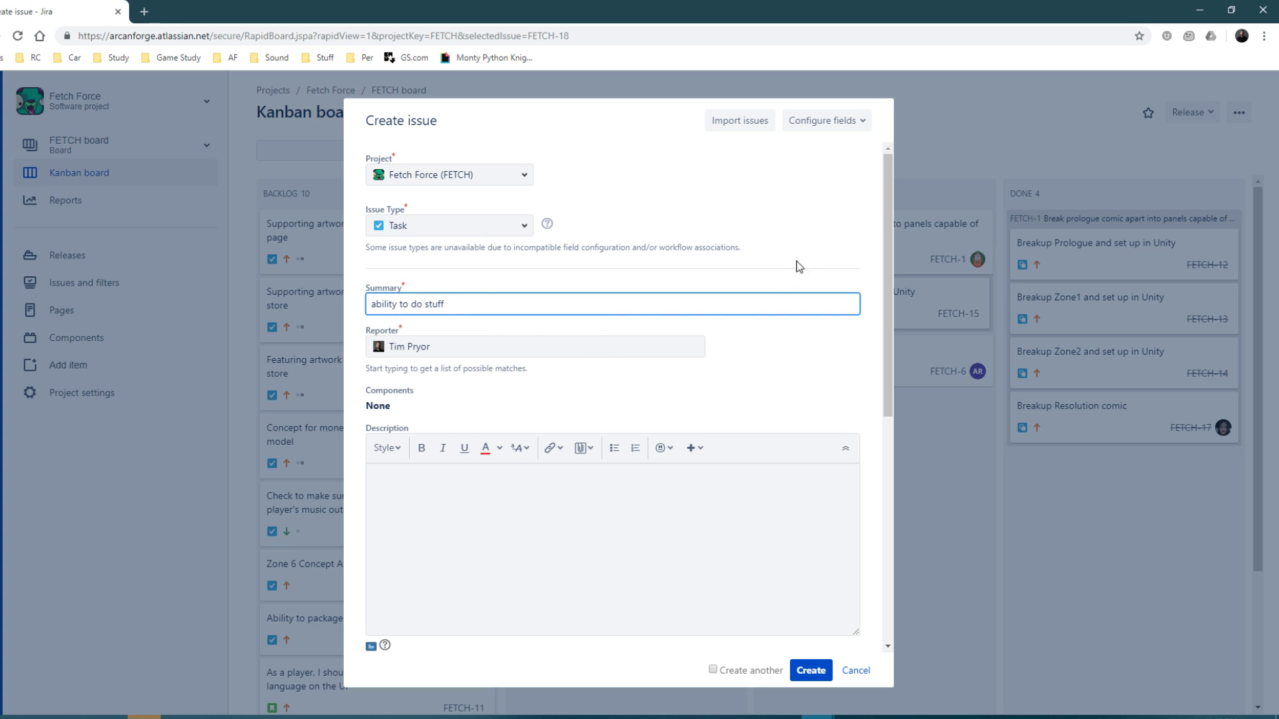
pyautogui.scroll(-2, 533, 397)
pyautogui.moveTo(478, 233); pyautogui.dragTo(261, 224)
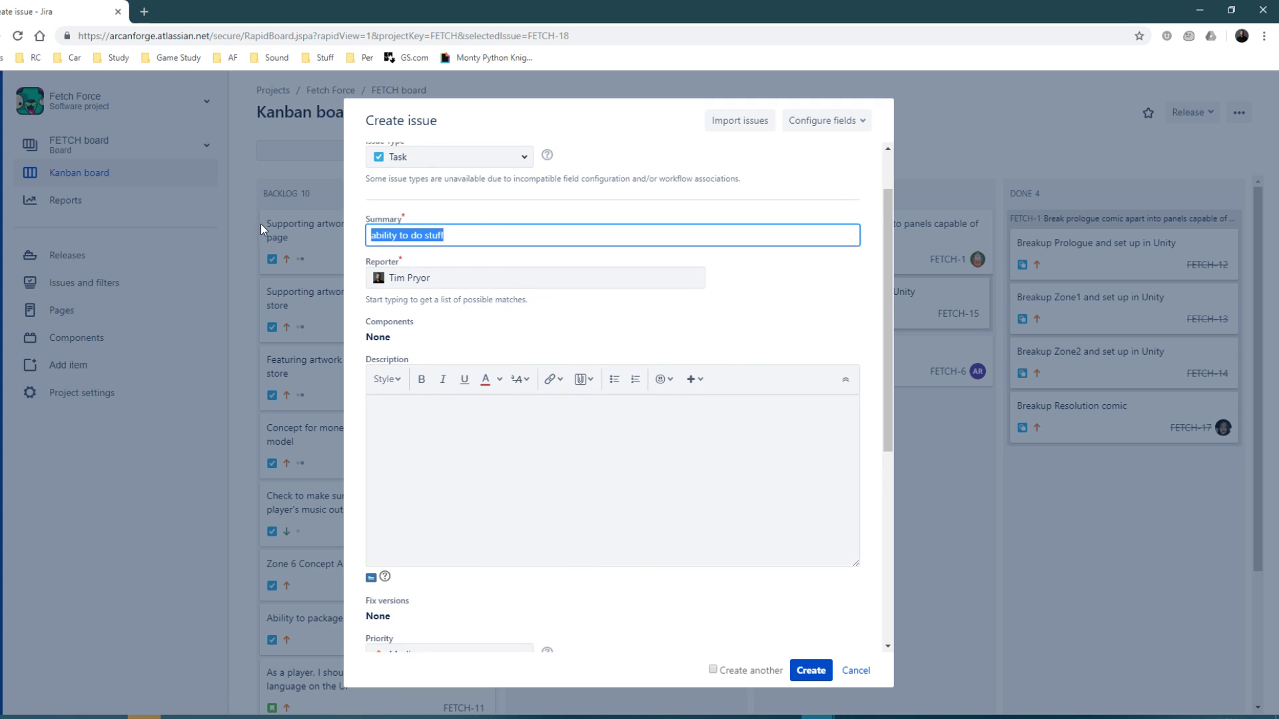
pyautogui.moveTo(445, 241); pyautogui.dragTo(368, 239)
# Write the description "Success criteria:" followed by a blank line and the lines "- open computer", "-Do things" and "-Profit".
pyautogui.click(468, 450)
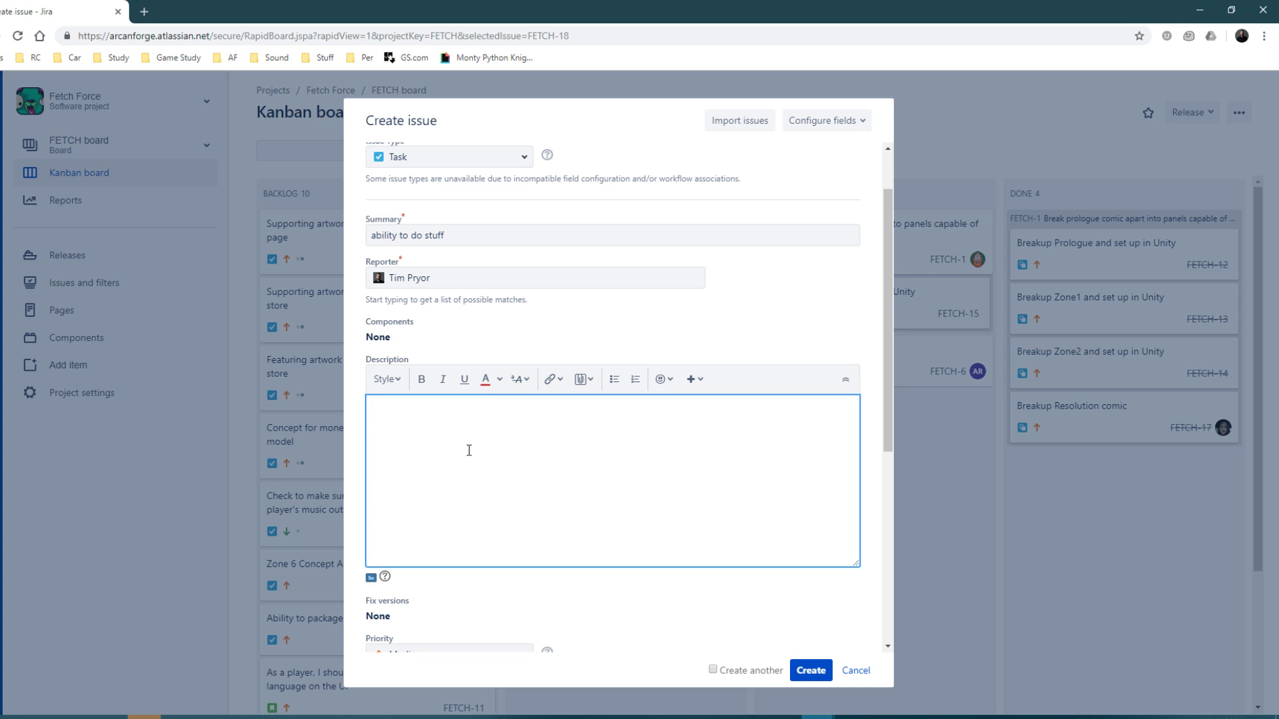
pyautogui.write('Success criu')
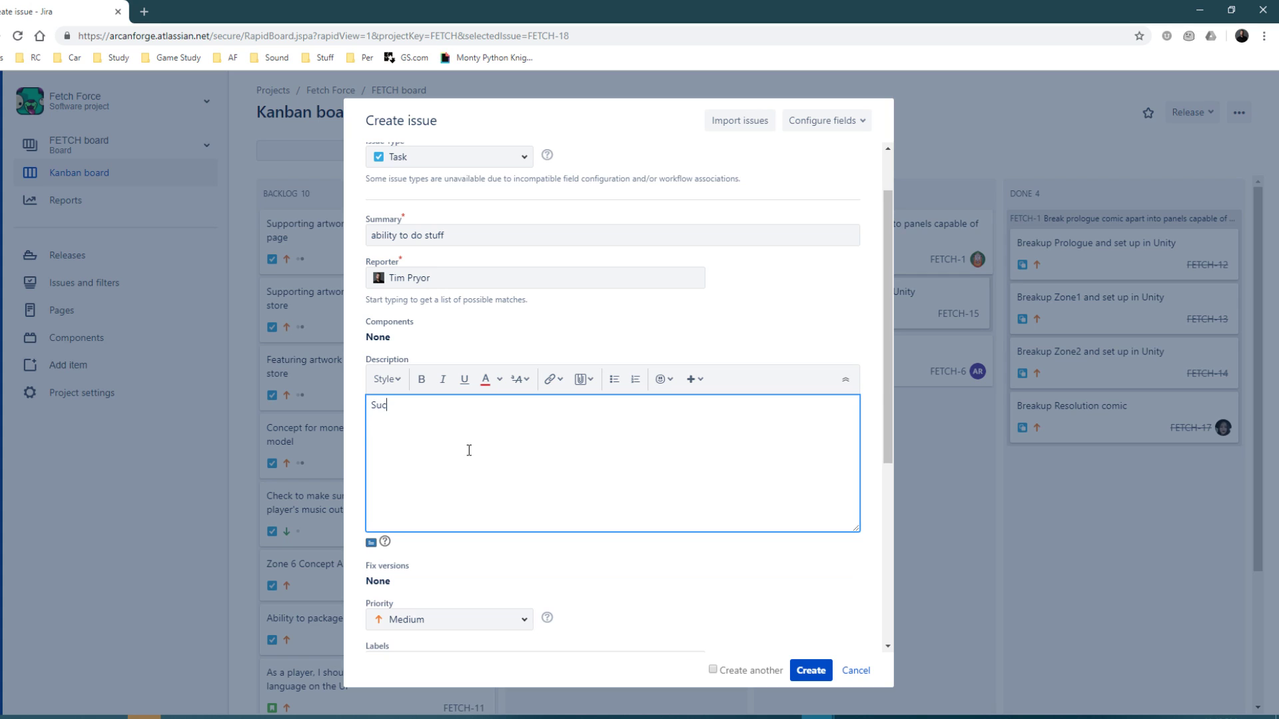
pyautogui.press('BackSpace')
pyautogui.write('teria:')
pyautogui.press('Return')
pyautogui.press('Return')
pyautogui.write('- open computer')
pyautogui.press('Return')
pyautogui.write('-Do things')
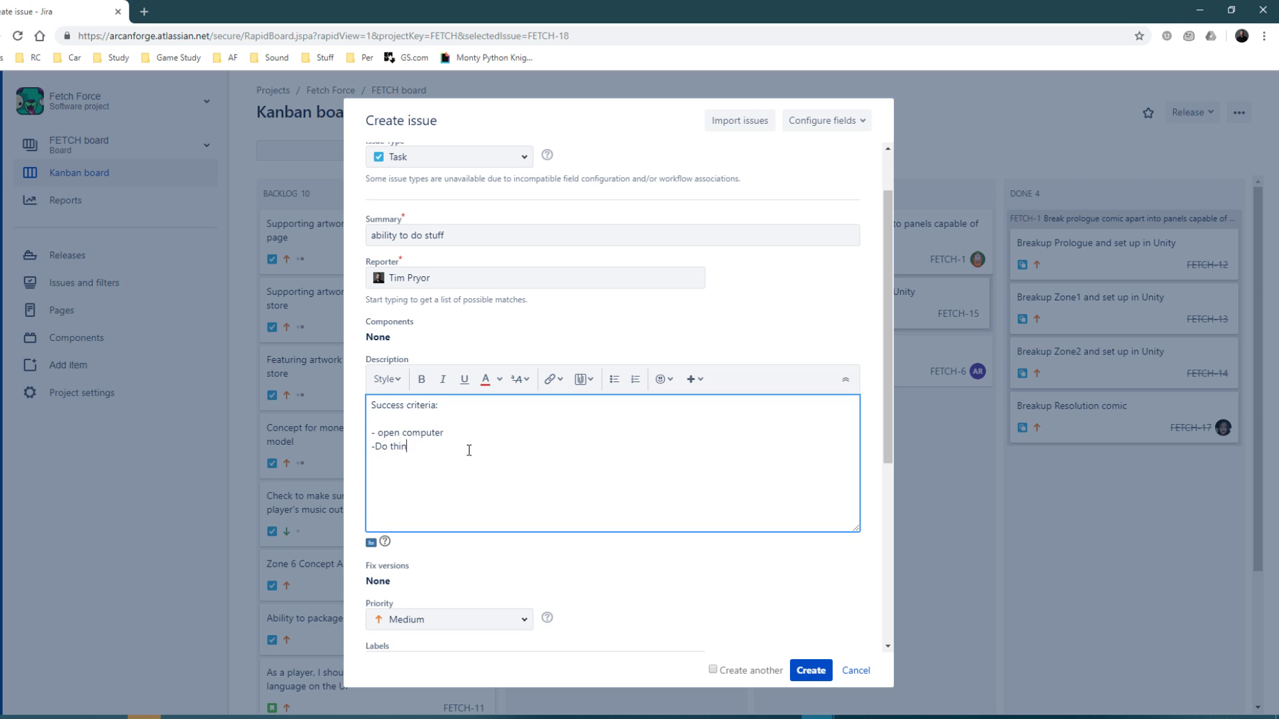
pyautogui.press('Return')
pyautogui.write('-Profui')
pyautogui.press('BackSpace')
pyautogui.press('BackSpace')
pyautogui.write('it')
# Show the task's priority options by picking Highest, and settle on Lowest as its priority.
pyautogui.scroll(-2, 674, 440)
pyautogui.click(504, 484)
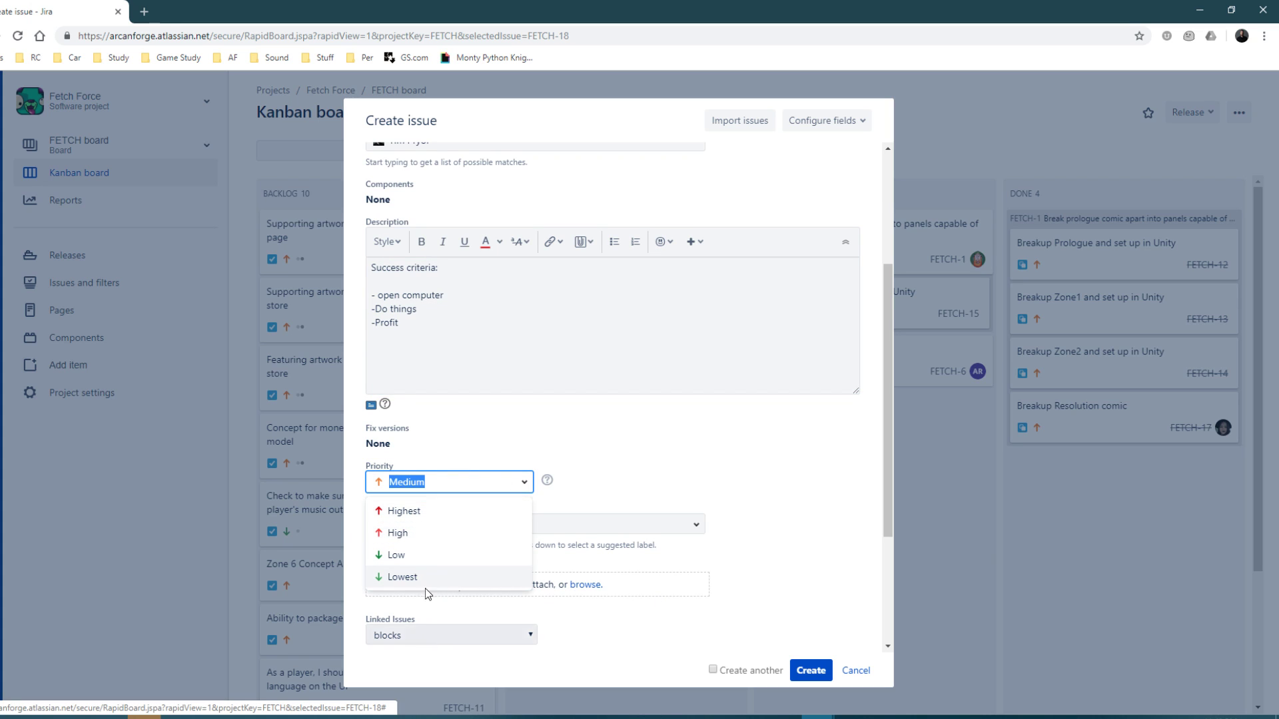
pyautogui.click(414, 515)
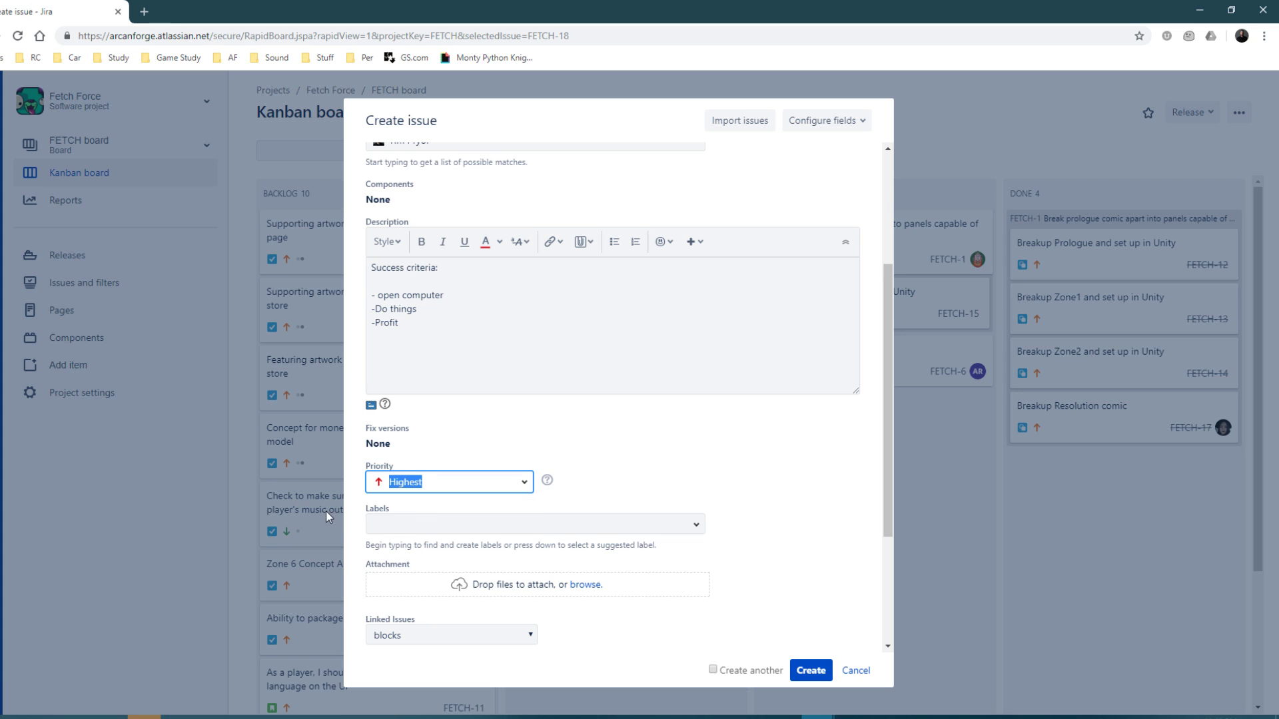
pyautogui.click(418, 481)
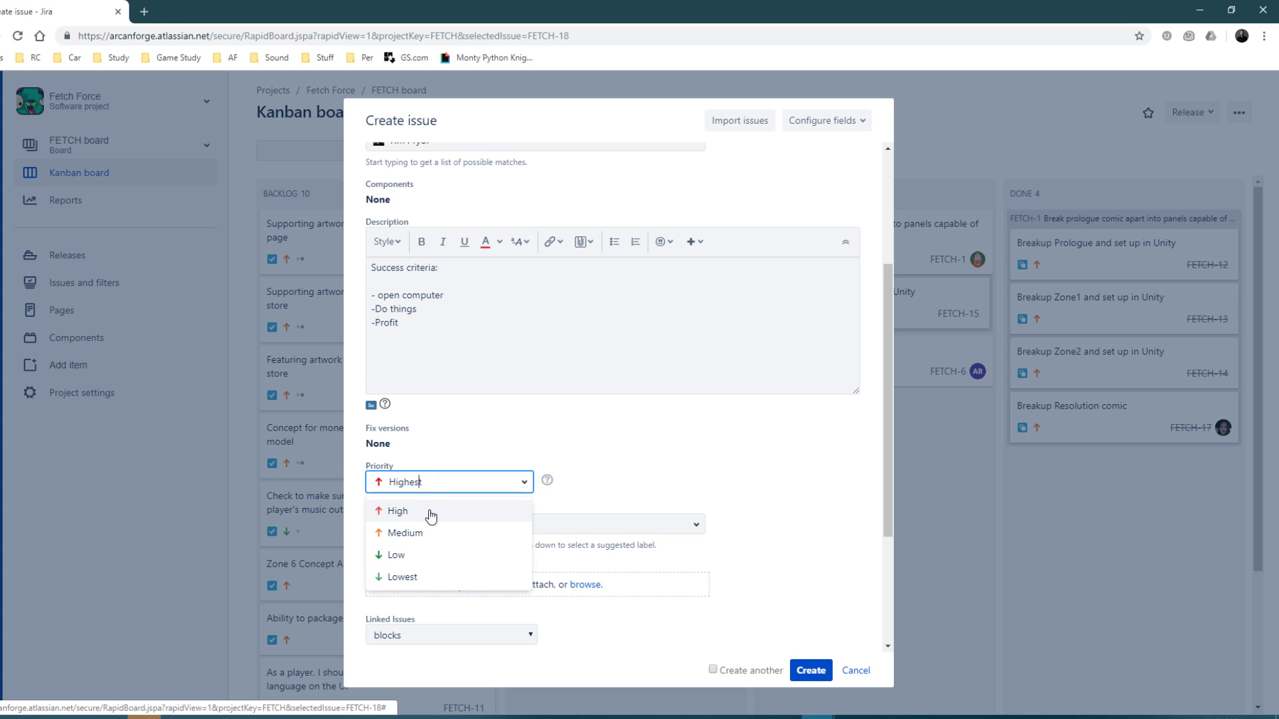
pyautogui.click(418, 578)
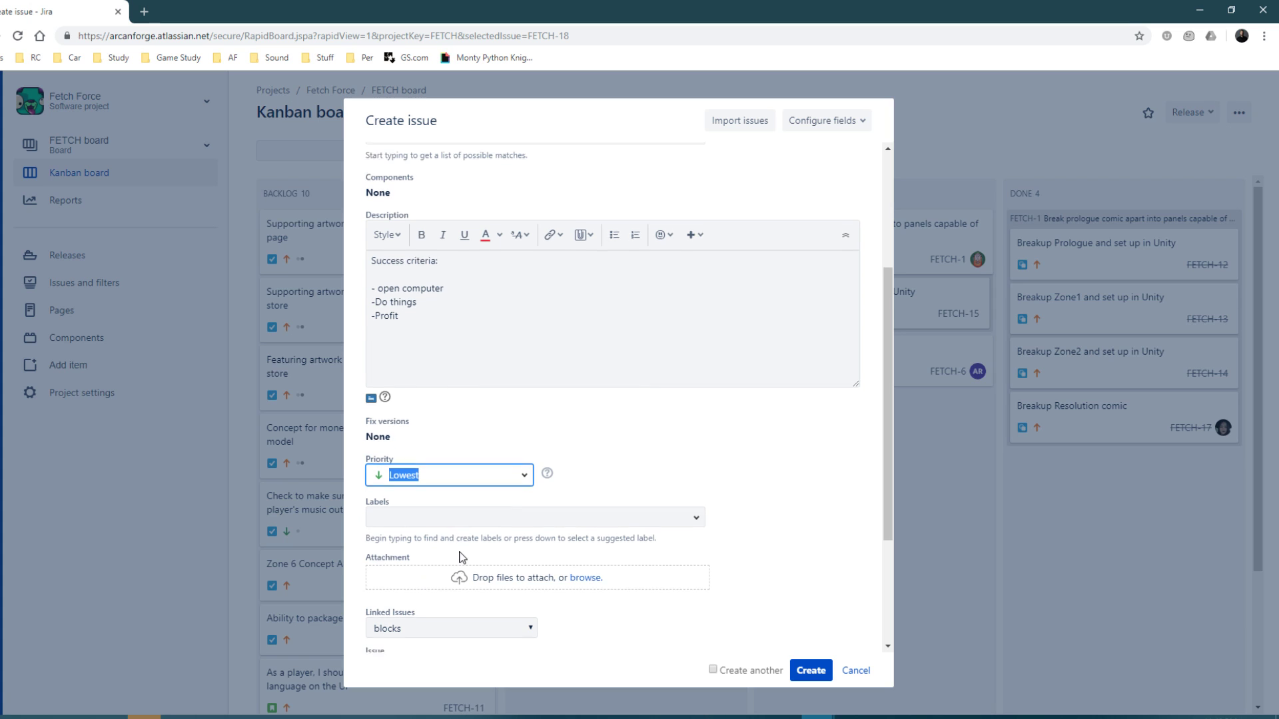
# Add the label DESIGN to the task.
pyautogui.scroll(-3, 426, 519)
pyautogui.click(419, 332)
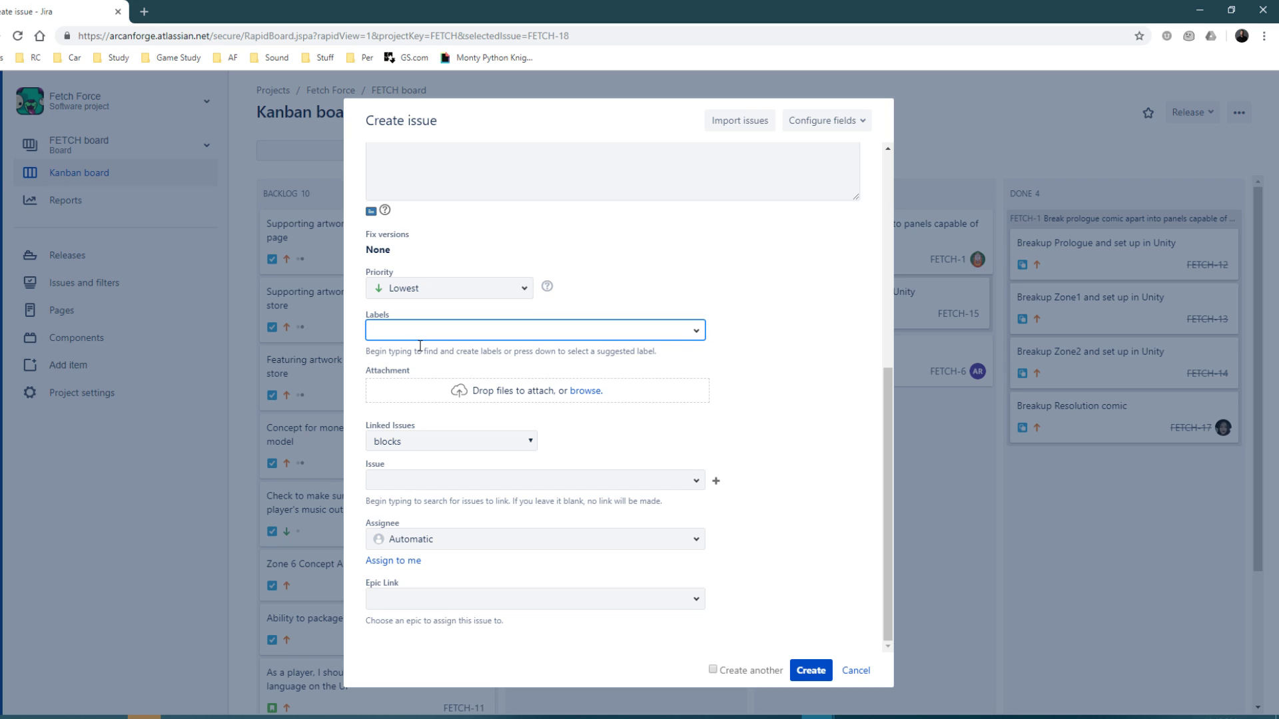
pyautogui.write('DESIGN')
pyautogui.press('Return')
# Try a second label written as "Friends" and remove it again.
pyautogui.write('Fr')
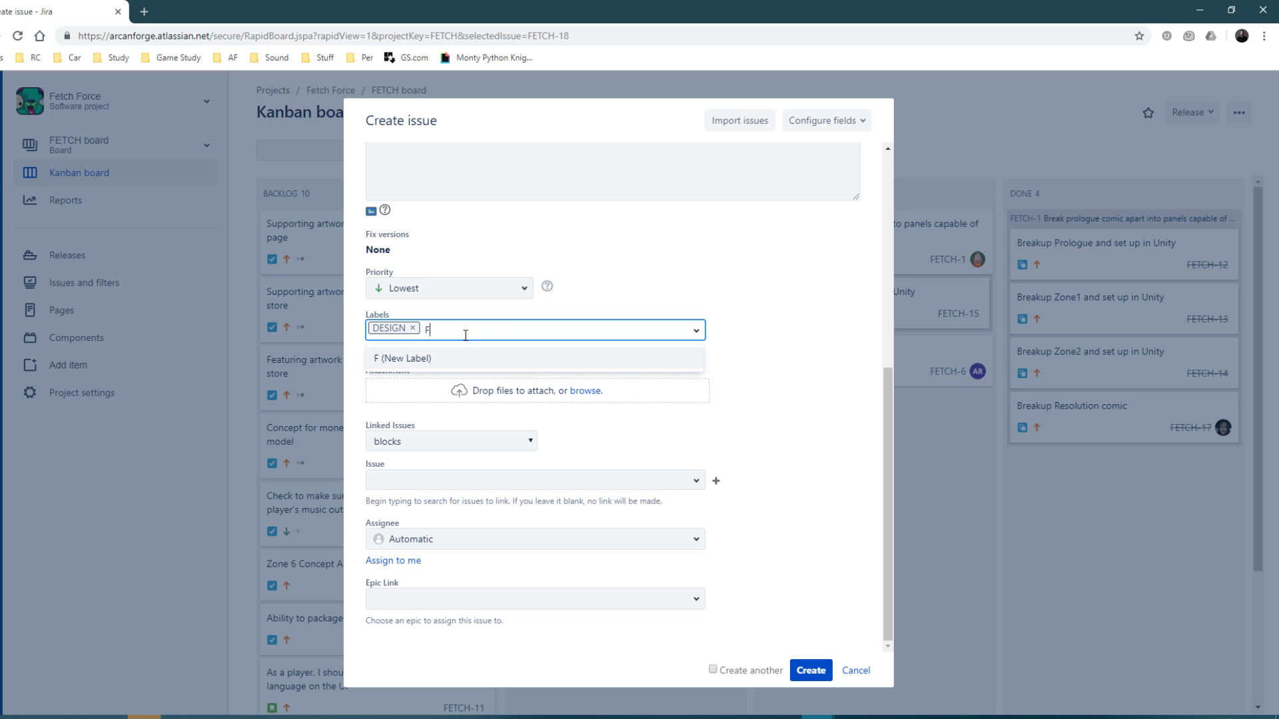
pyautogui.write('iends')
pyautogui.press('Return')
pyautogui.write('a')
pyautogui.press('BackSpace')
pyautogui.press('BackSpace')
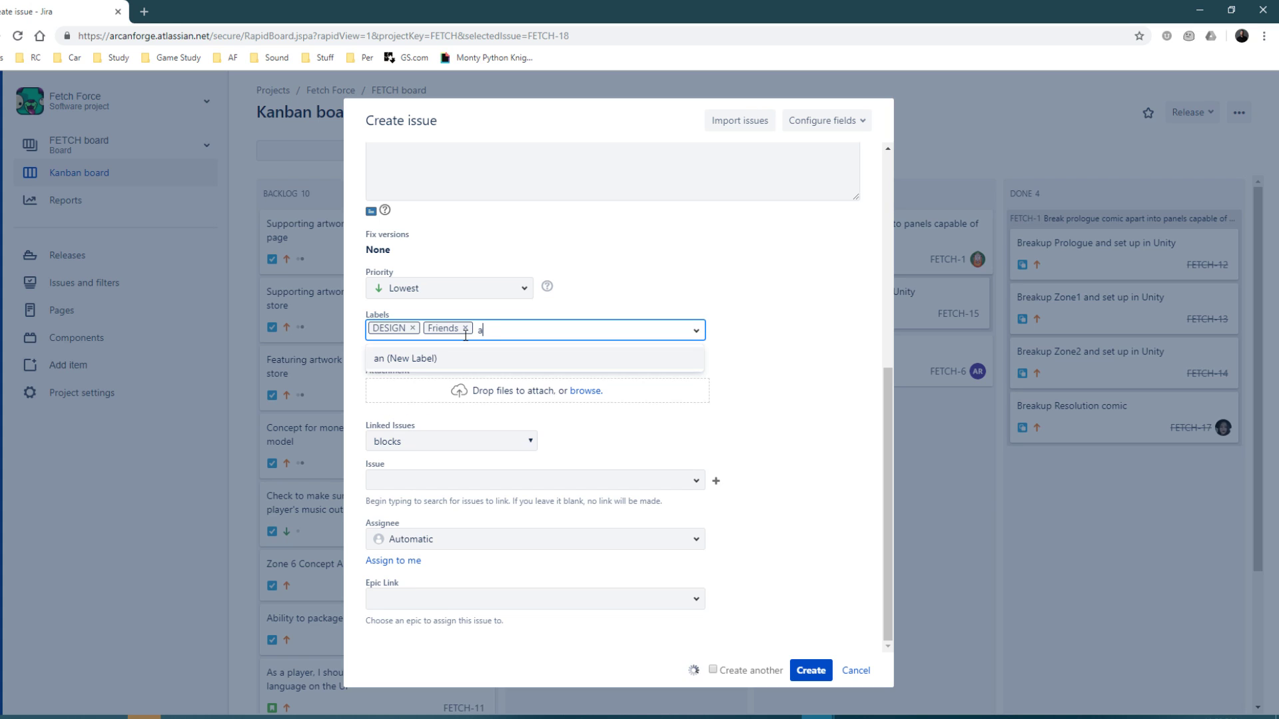
pyautogui.press('BackSpace')
# Try a second label written as "FRIENDS" on the task and clear it along with the partial third label.
pyautogui.write('FIR')
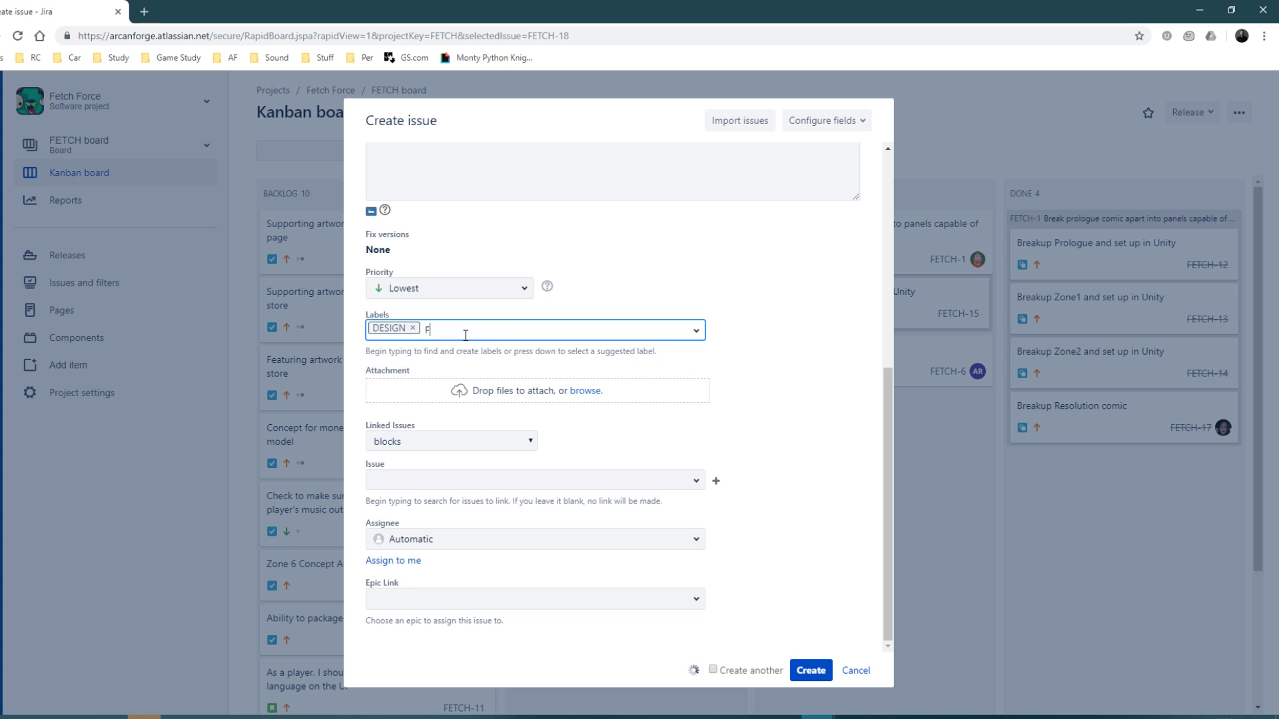
pyautogui.press('BackSpace')
pyautogui.write('E')
pyautogui.press('BackSpace')
pyautogui.press('BackSpace')
pyautogui.write('RIENDS')
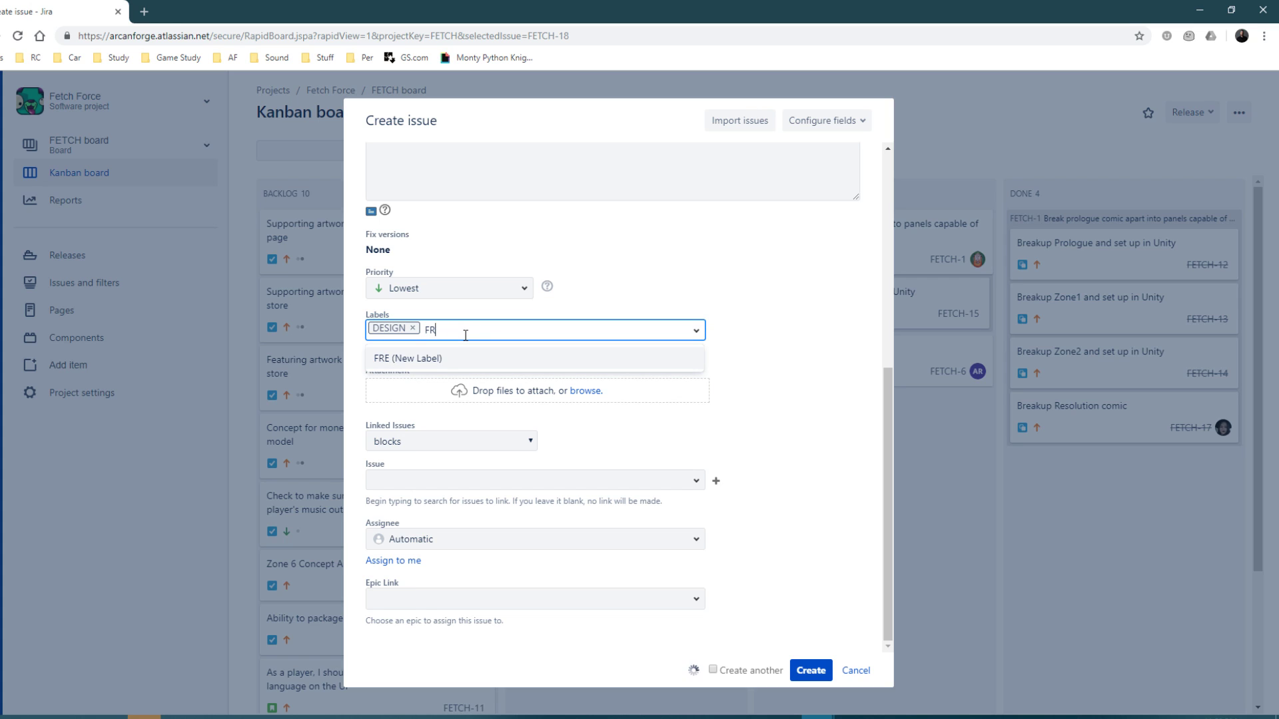
pyautogui.press('Return')
pyautogui.write('AN')
pyautogui.press('BackSpace')
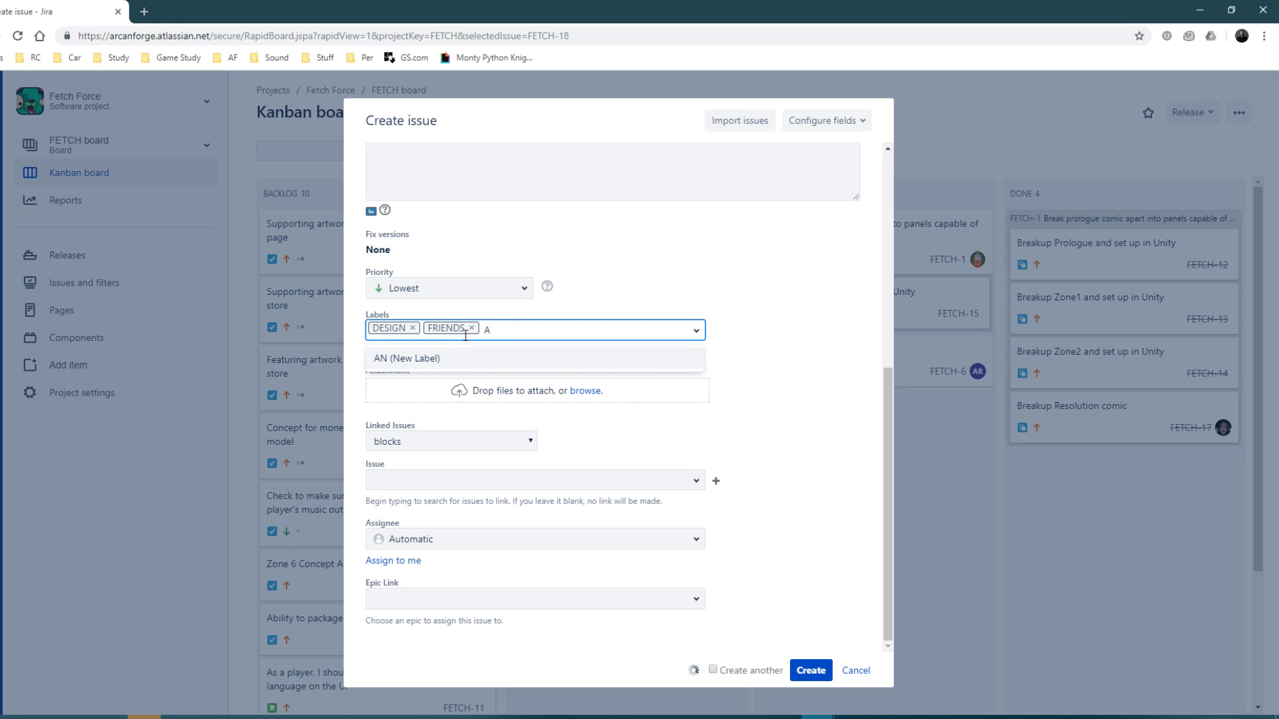
pyautogui.write('N')
pyautogui.press('BackSpace')
pyautogui.press('BackSpace')
pyautogui.press('BackSpace')
pyautogui.press('BackSpace')
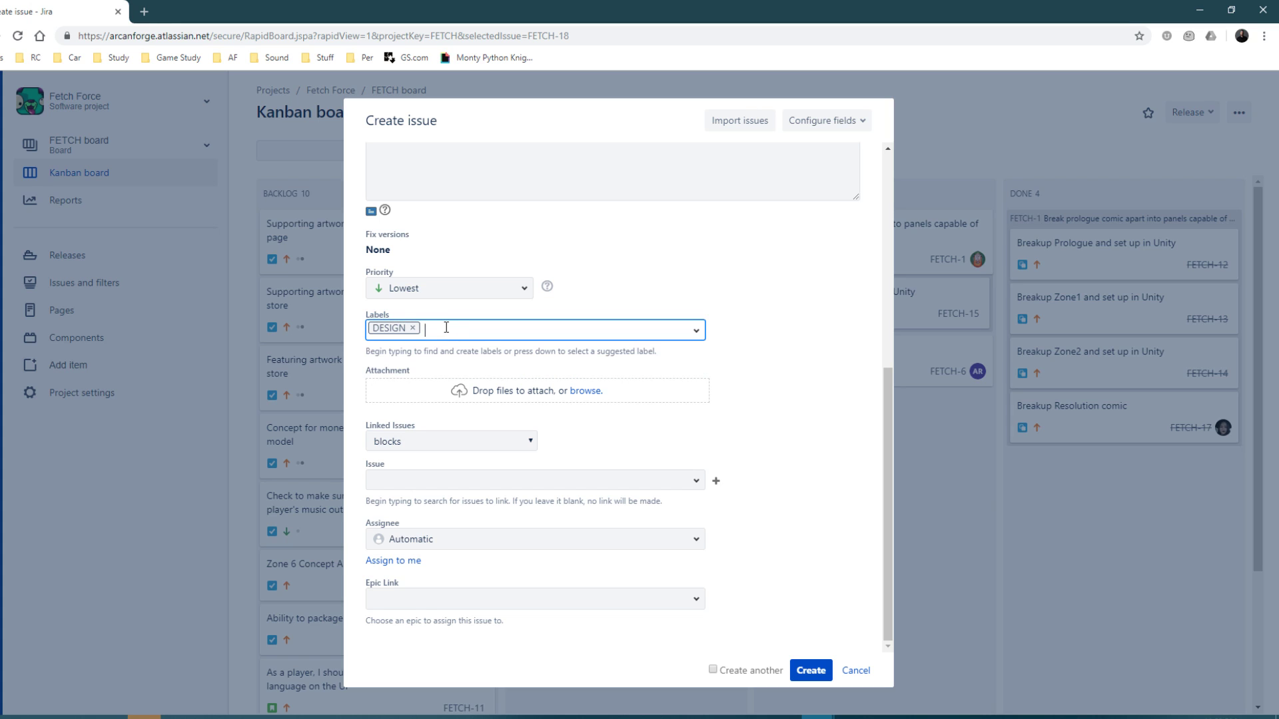
# Try the labels "FAF" and "1.2" on the task and remove both again.
pyautogui.write('FAF')
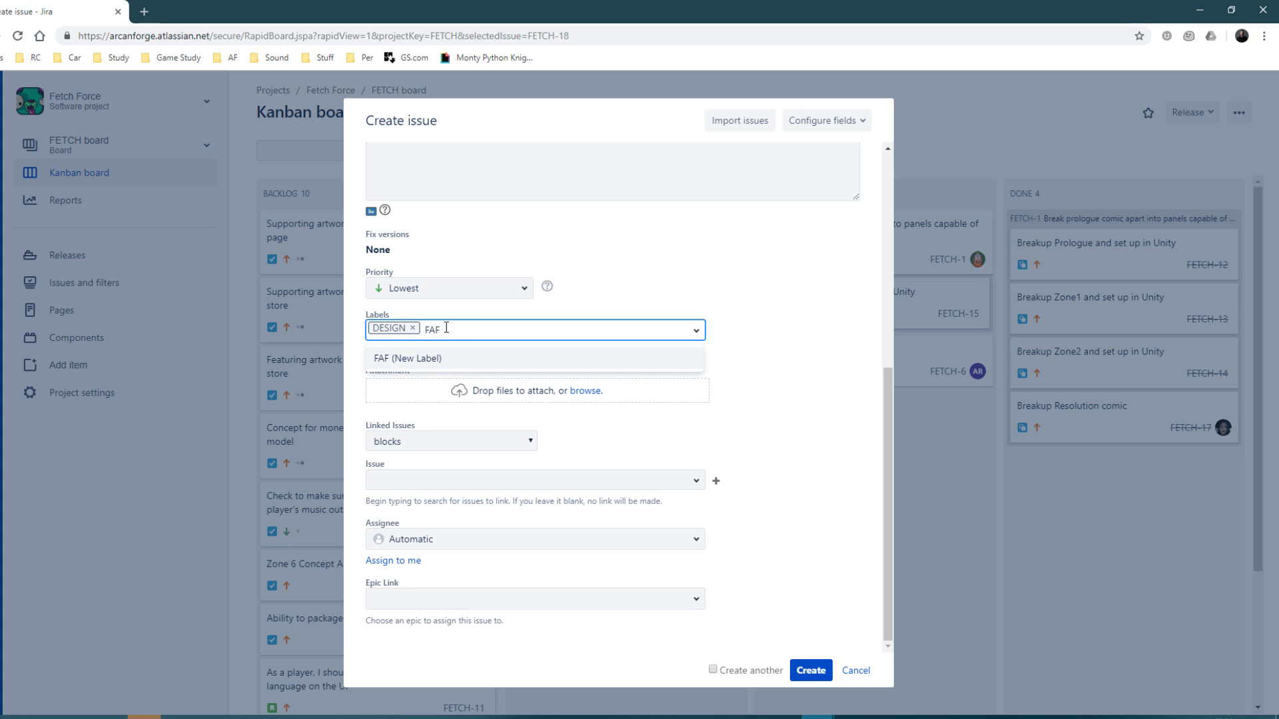
pyautogui.press('space')
pyautogui.write('1.2')
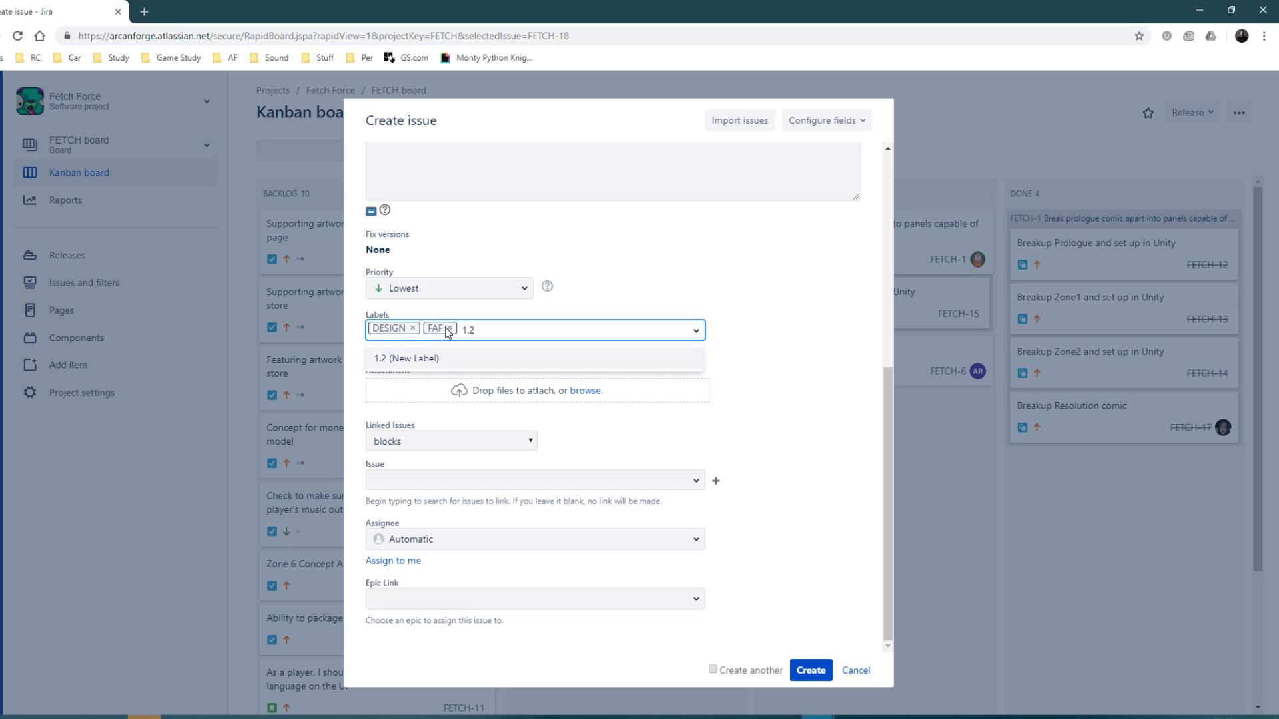
pyautogui.press('space')
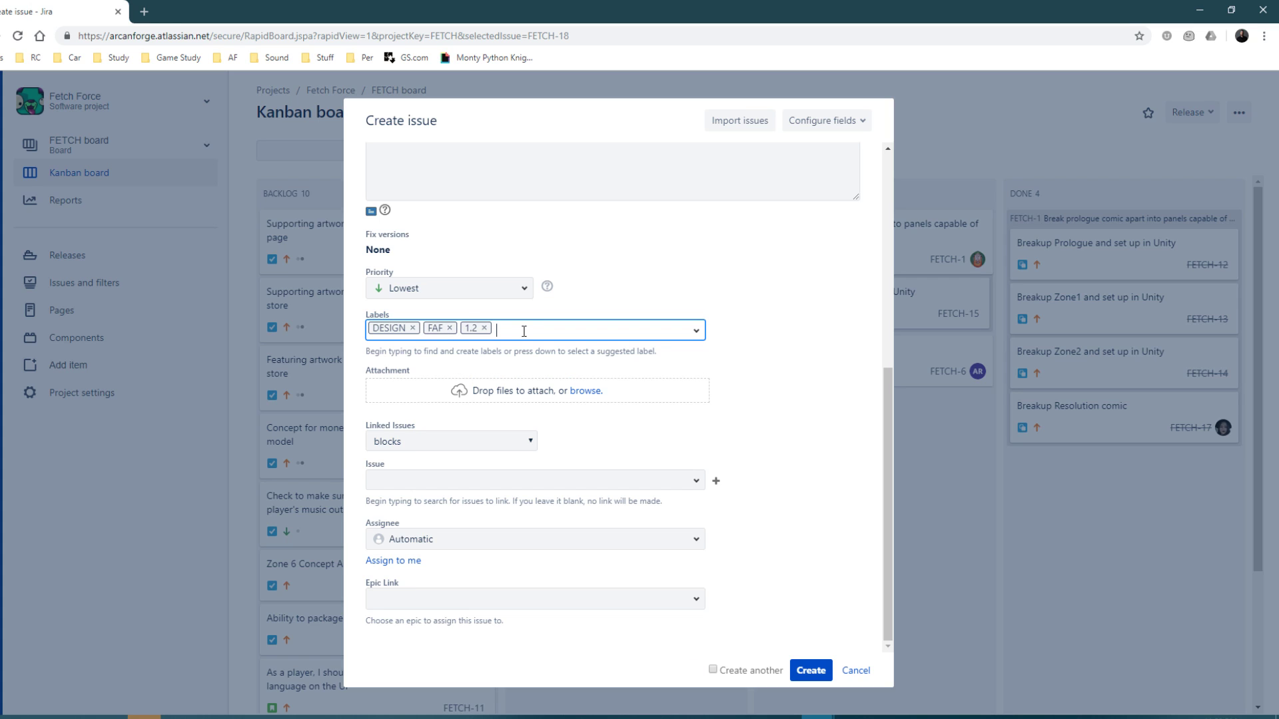
pyautogui.click(484, 328)
pyautogui.click(450, 328)
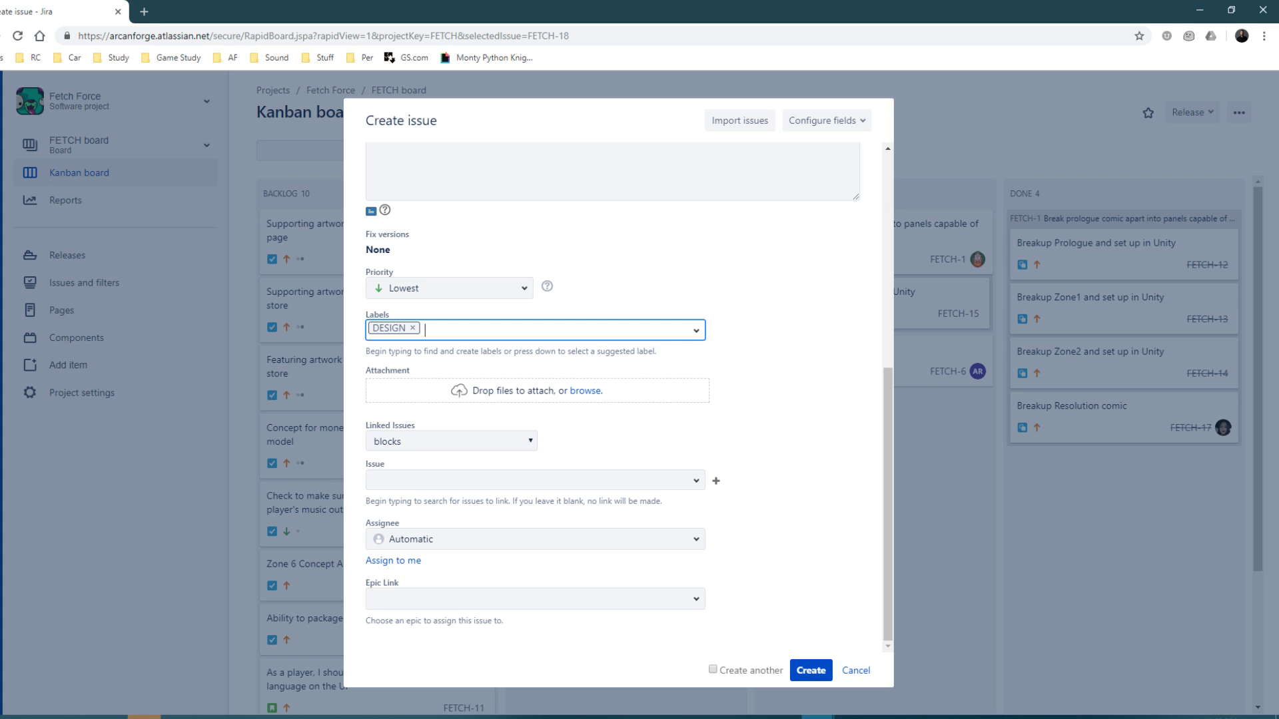
# Attach the video file RPReplay_Final1557284089.MP4 to the task and remove it again.
pyautogui.hotkey('alt', 'Tab')
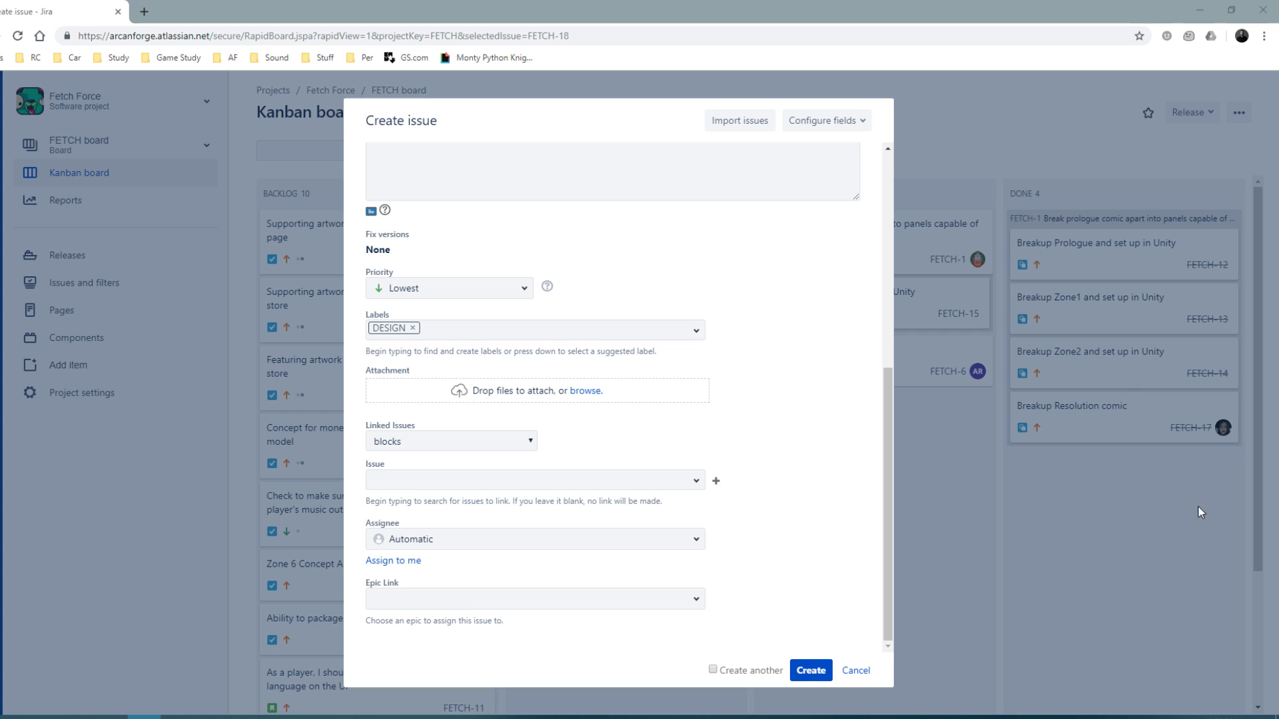
pyautogui.moveTo(0, 383); pyautogui.dragTo(534, 398)
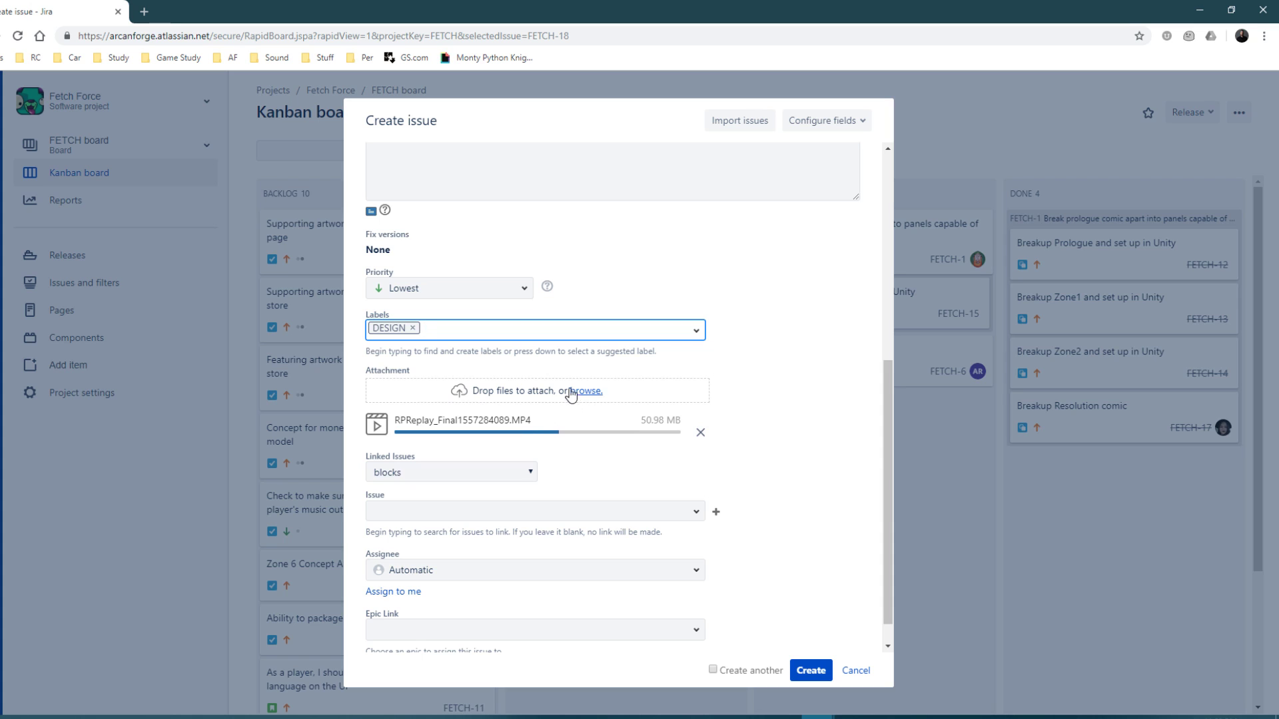
pyautogui.click(700, 432)
# Set the task's linked issue relation to "is blocked by" and look over the issues available for linking without choosing one.
pyautogui.click(465, 445)
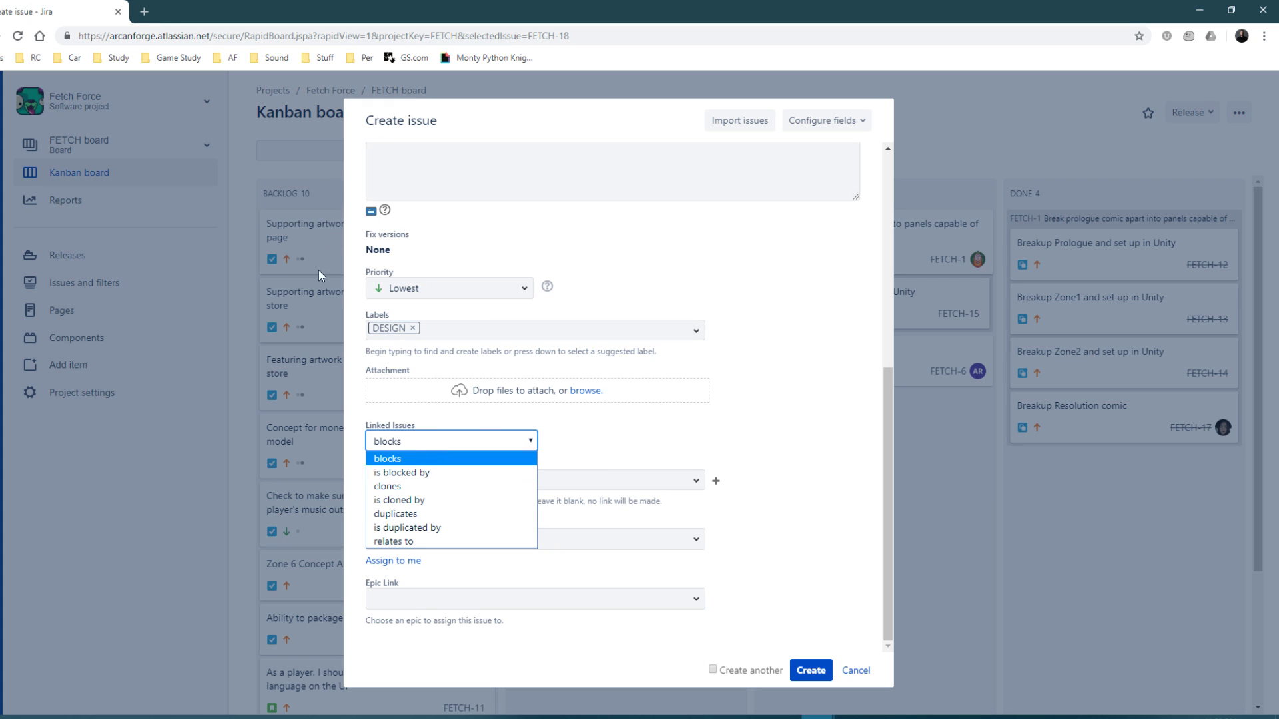
pyautogui.click(408, 472)
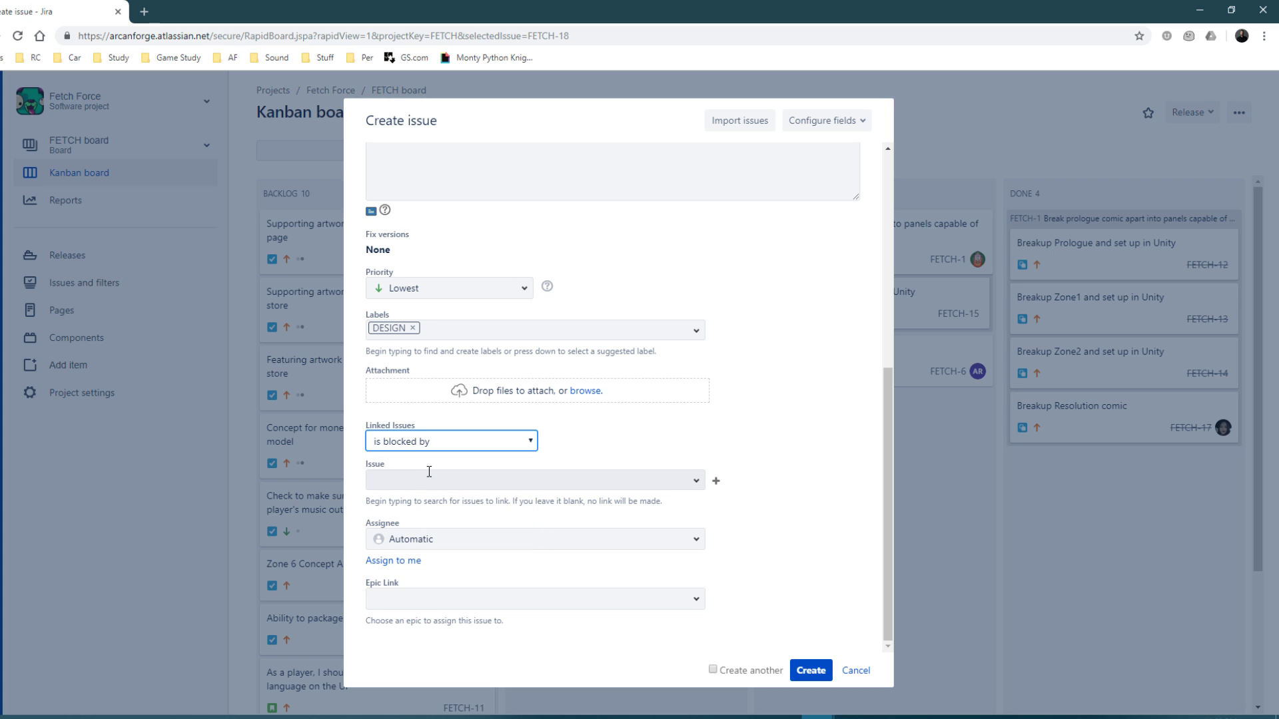
pyautogui.click(409, 481)
pyautogui.click(695, 480)
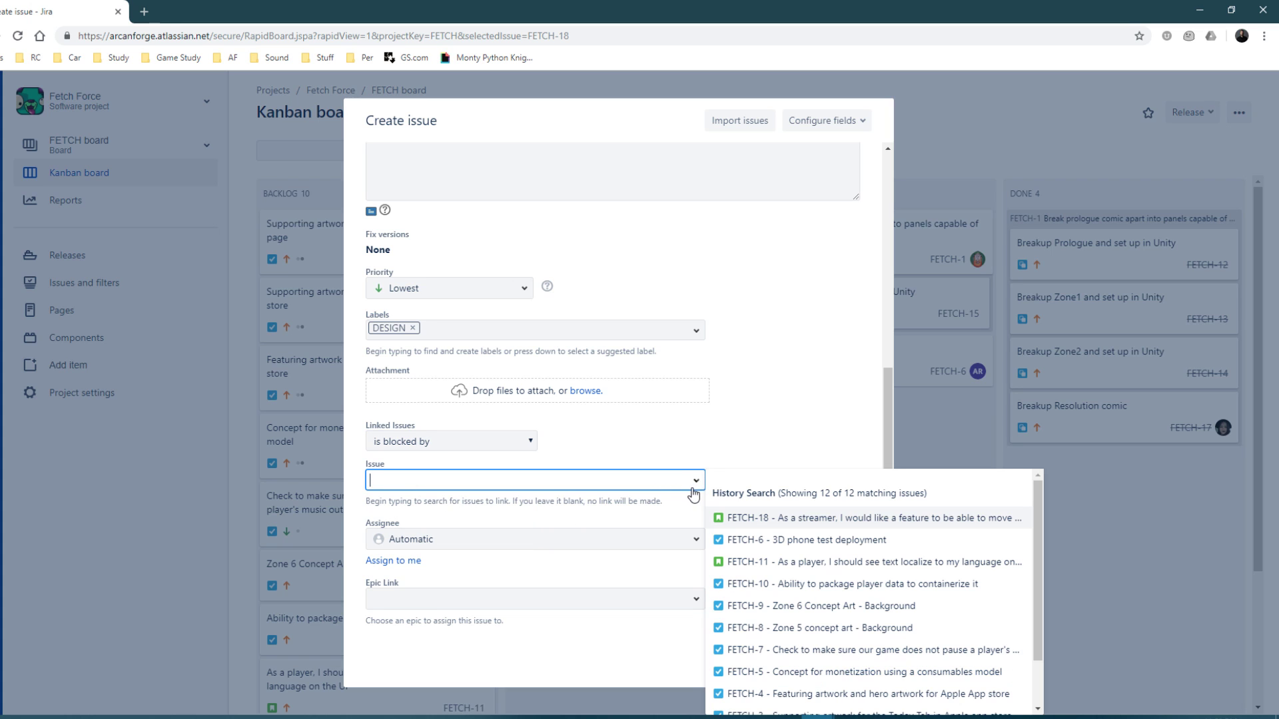
pyautogui.click(776, 423)
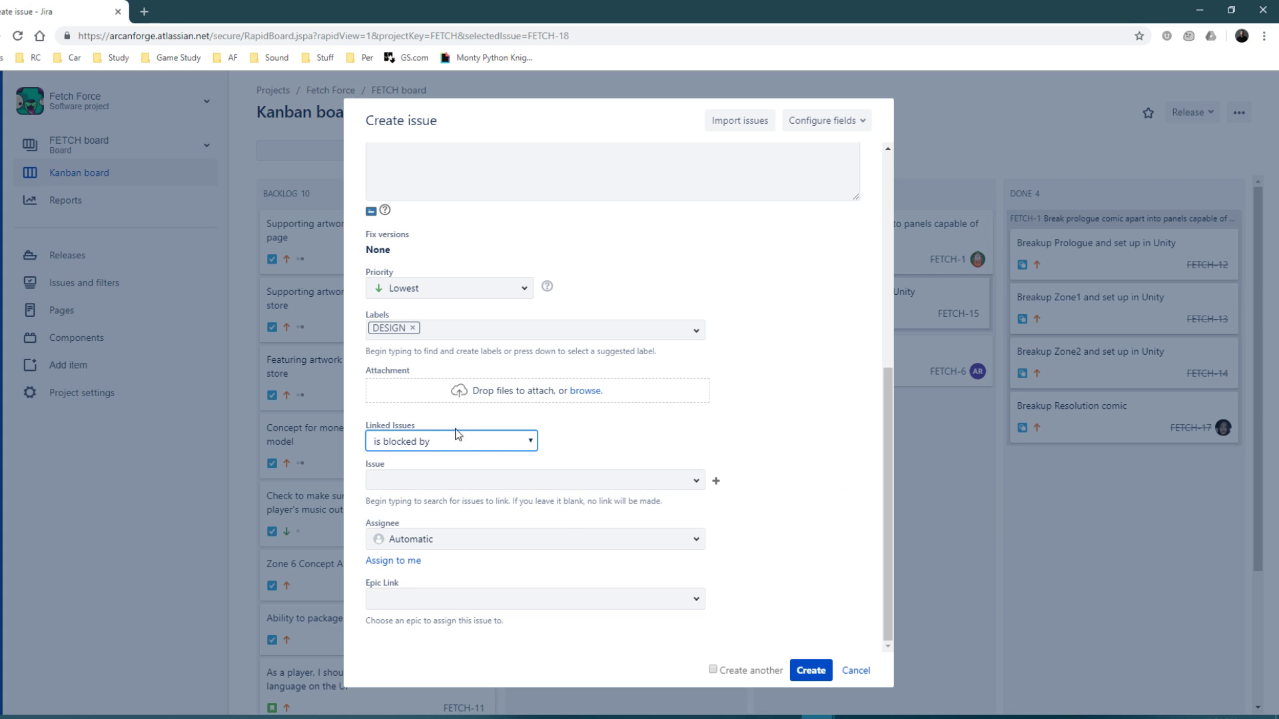
pyautogui.click(501, 441)
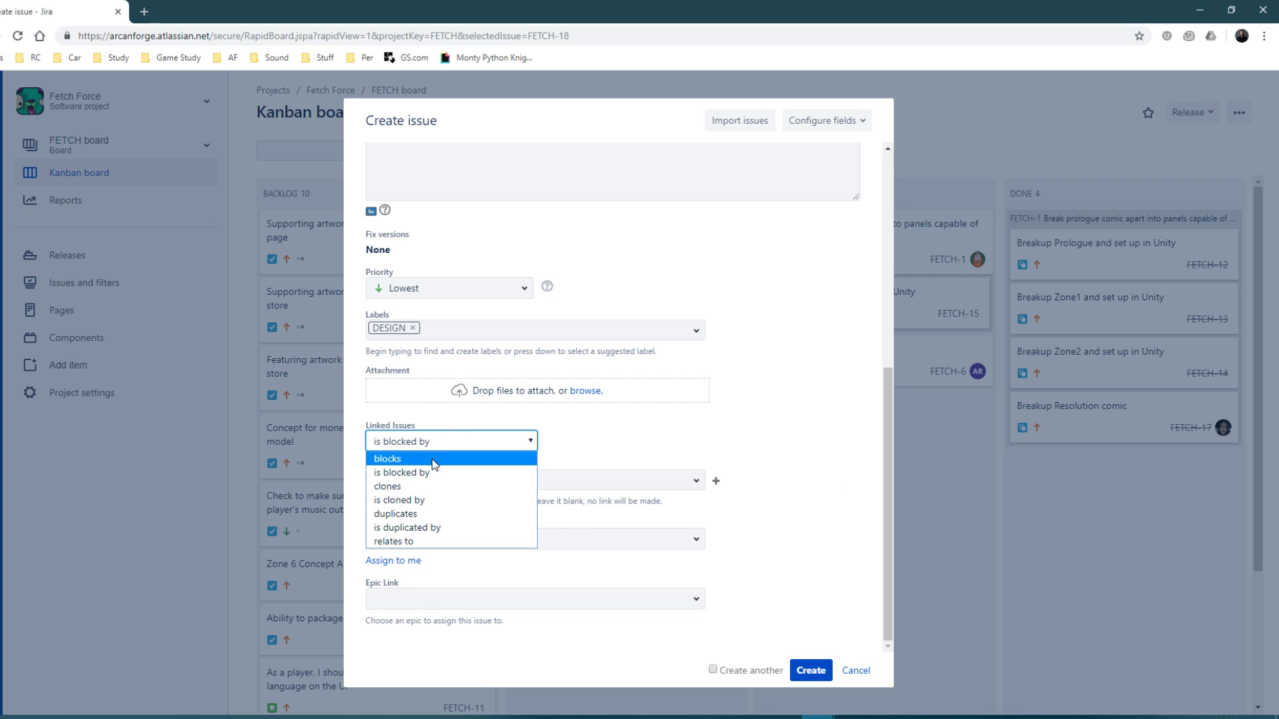
pyautogui.click(676, 429)
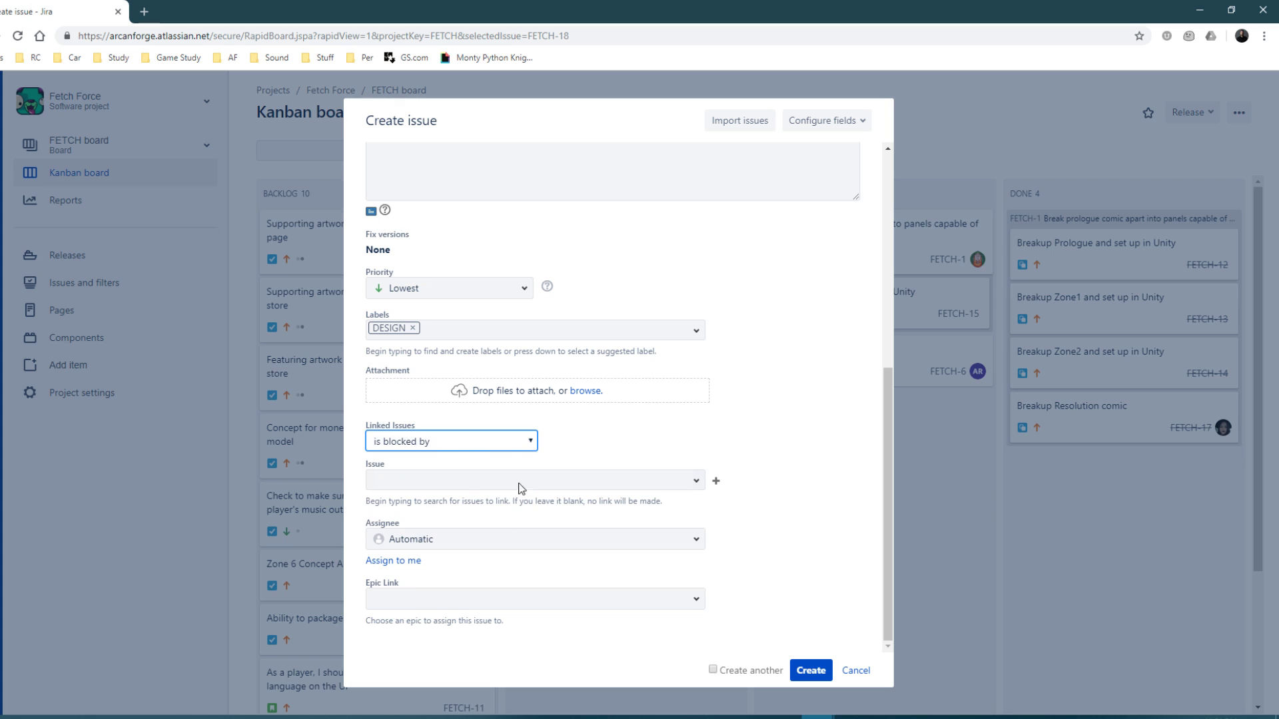
# Set the task's assignee to Unassigned and discard the new task without creating it.
pyautogui.click(413, 546)
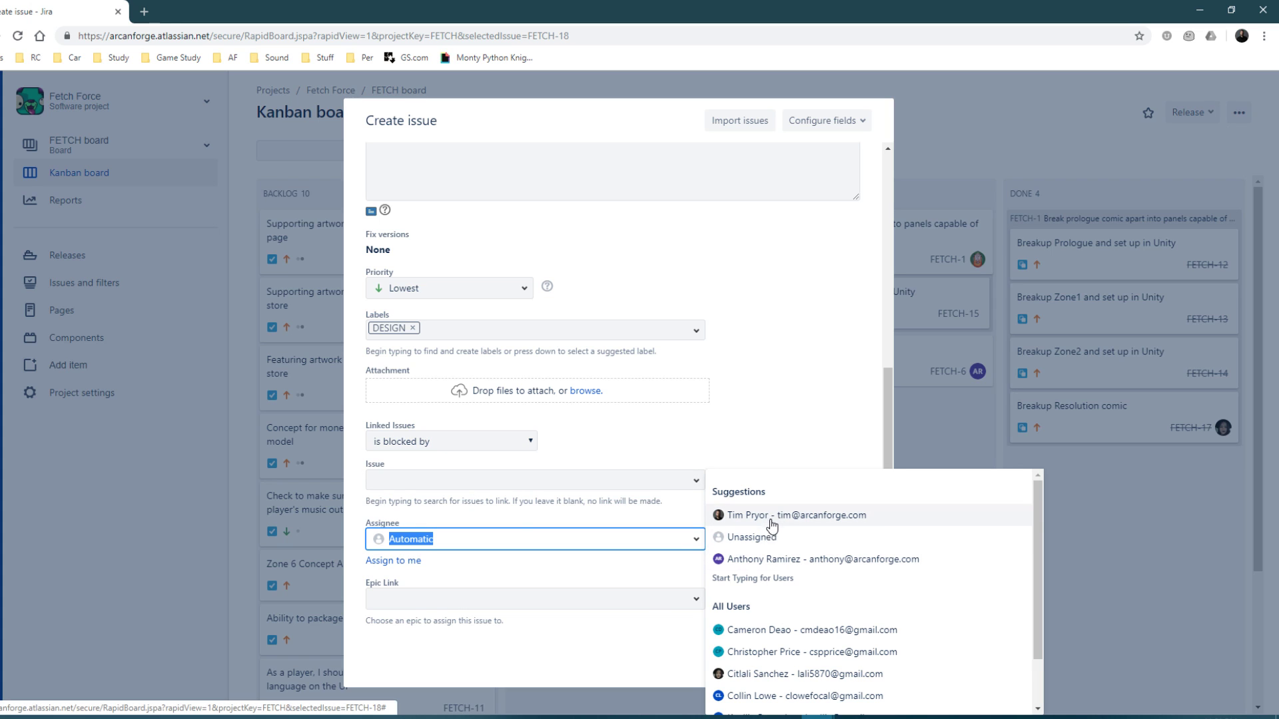
pyautogui.click(753, 538)
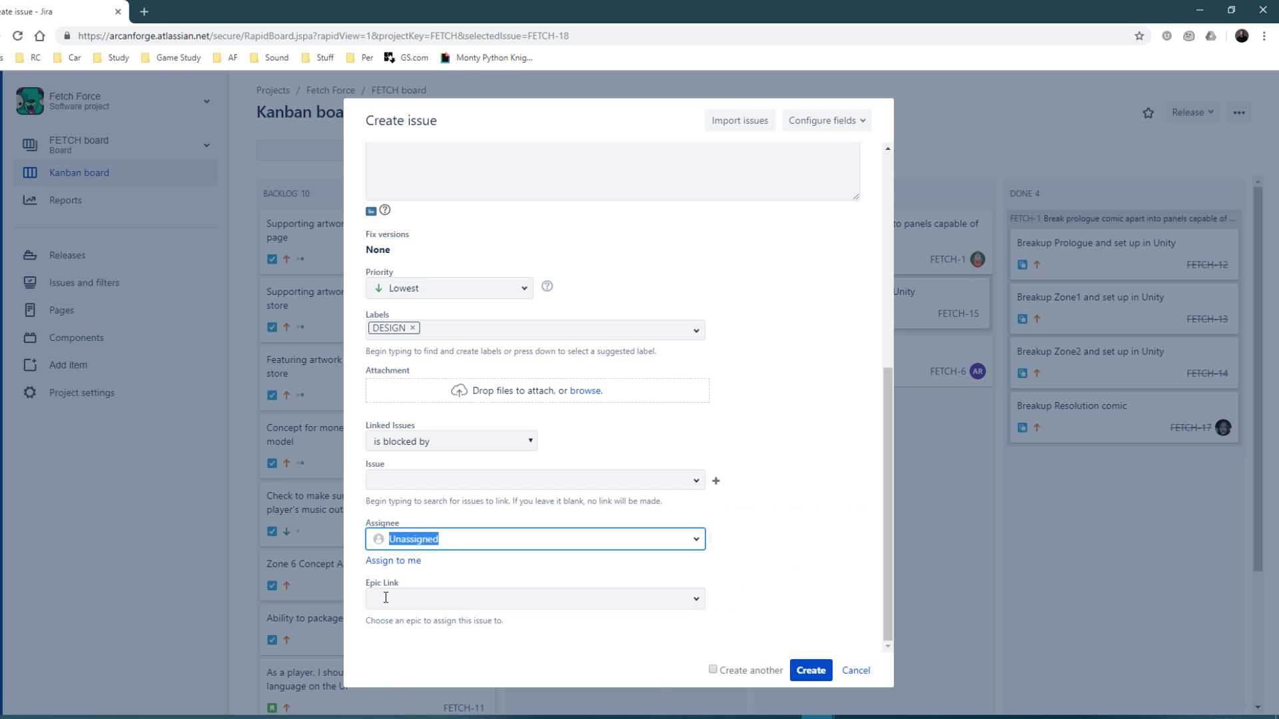
pyautogui.click(462, 574)
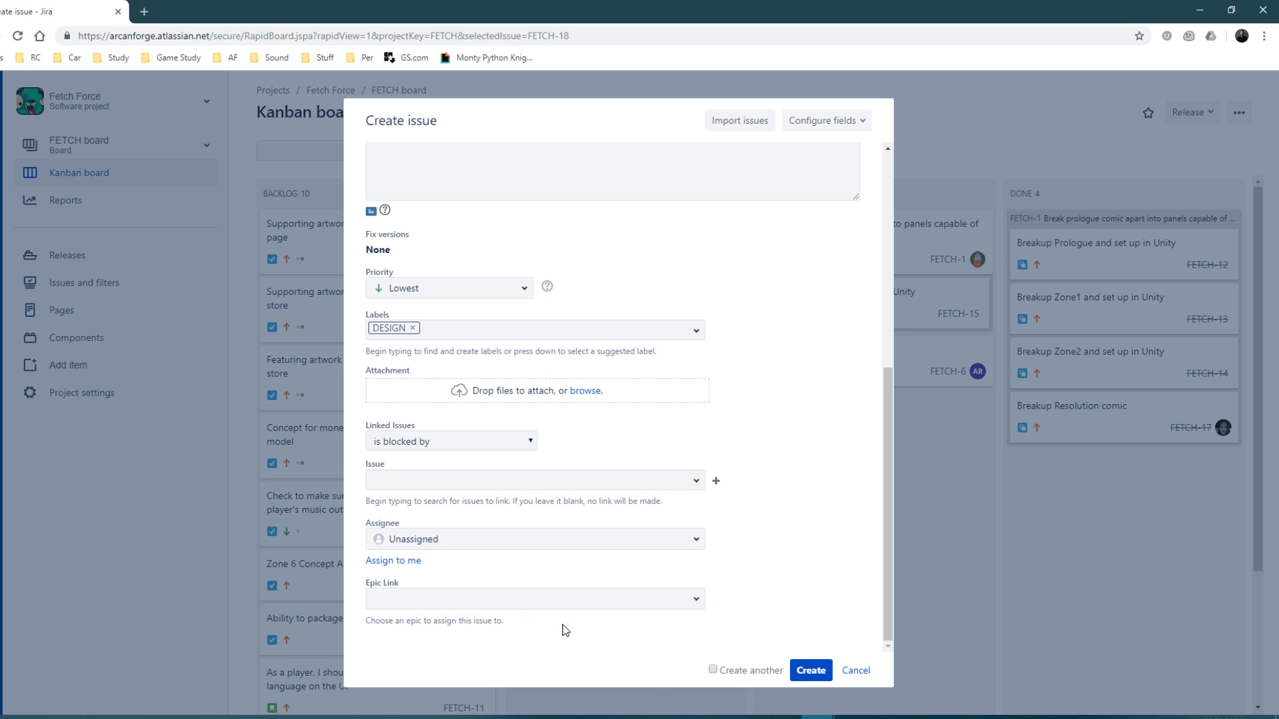
pyautogui.click(804, 672)
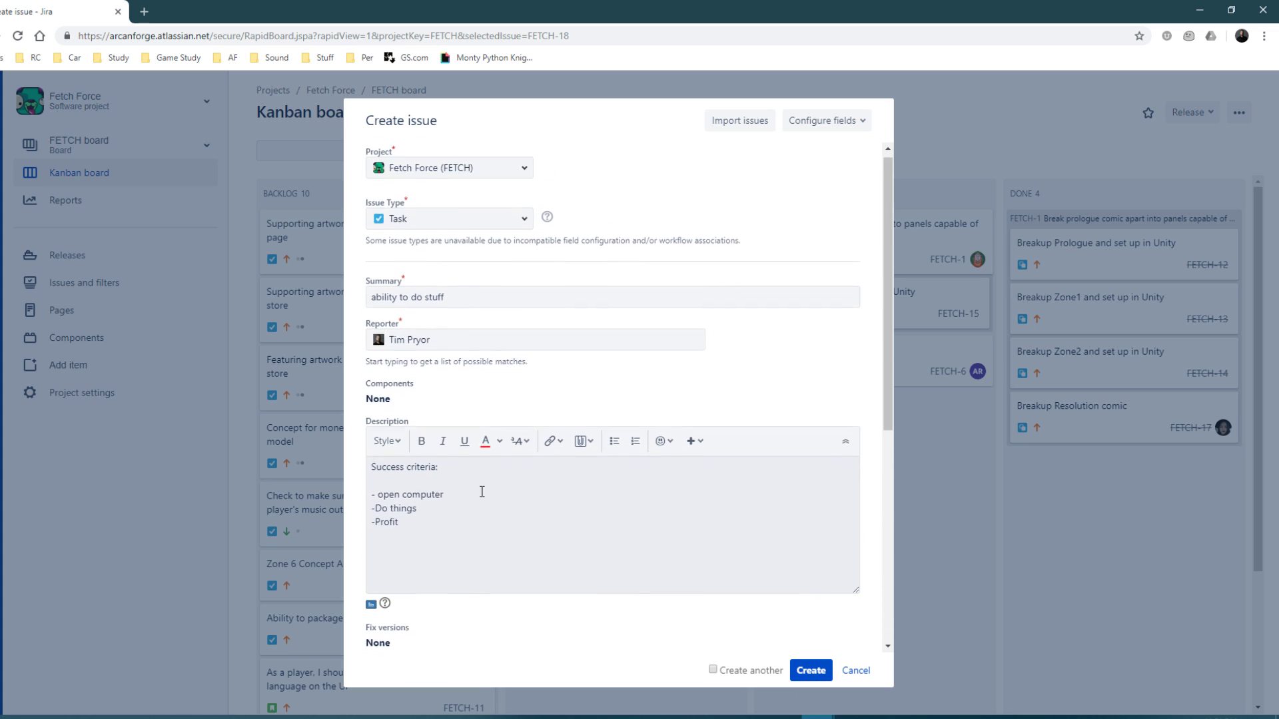
pyautogui.click(856, 671)
pyautogui.click(702, 197)
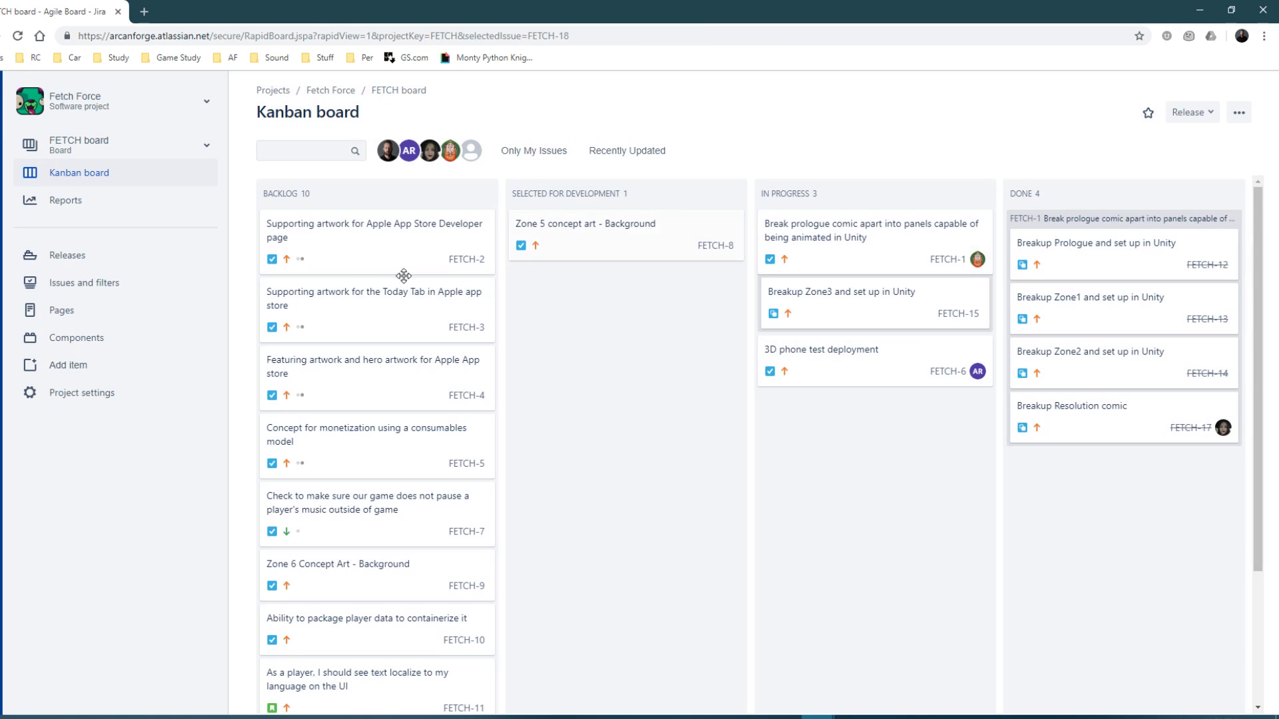
# Open the backlog task "Zone 6 Concept Art - Background" and examine how its title is composed.
pyautogui.scroll(-3, 368, 451)
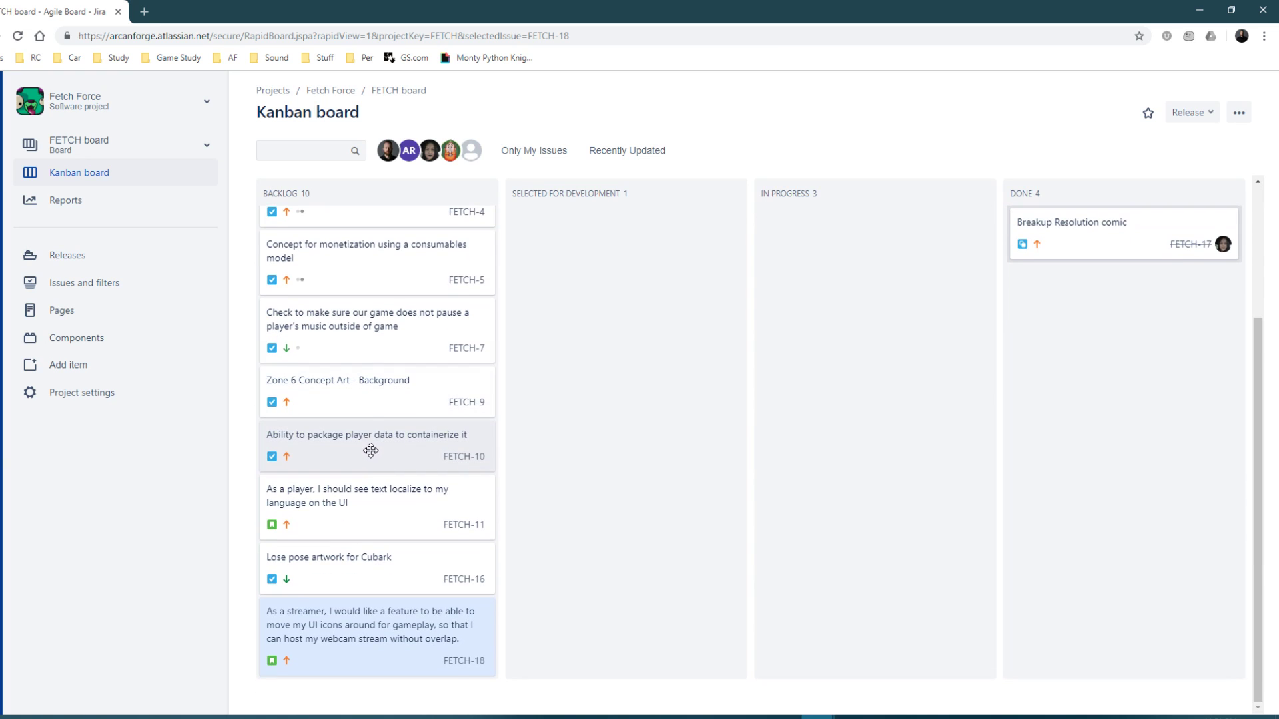
pyautogui.click(359, 397)
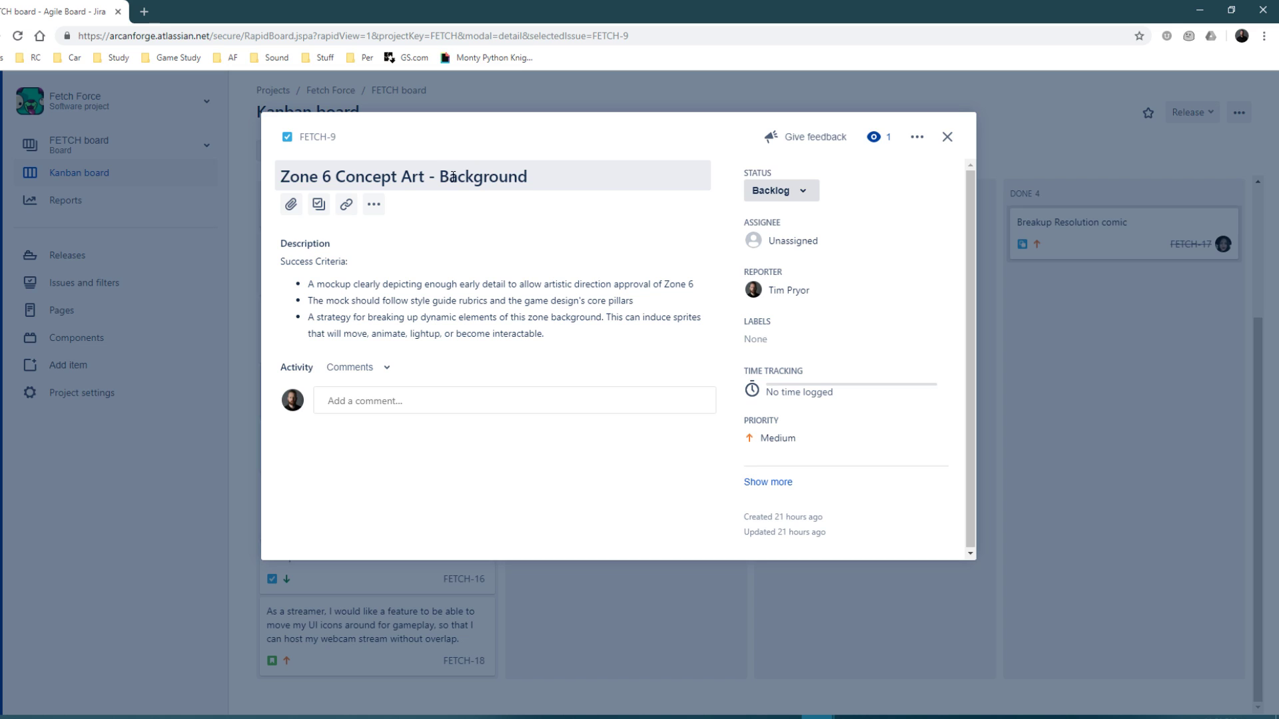
pyautogui.doubleClick(488, 177)
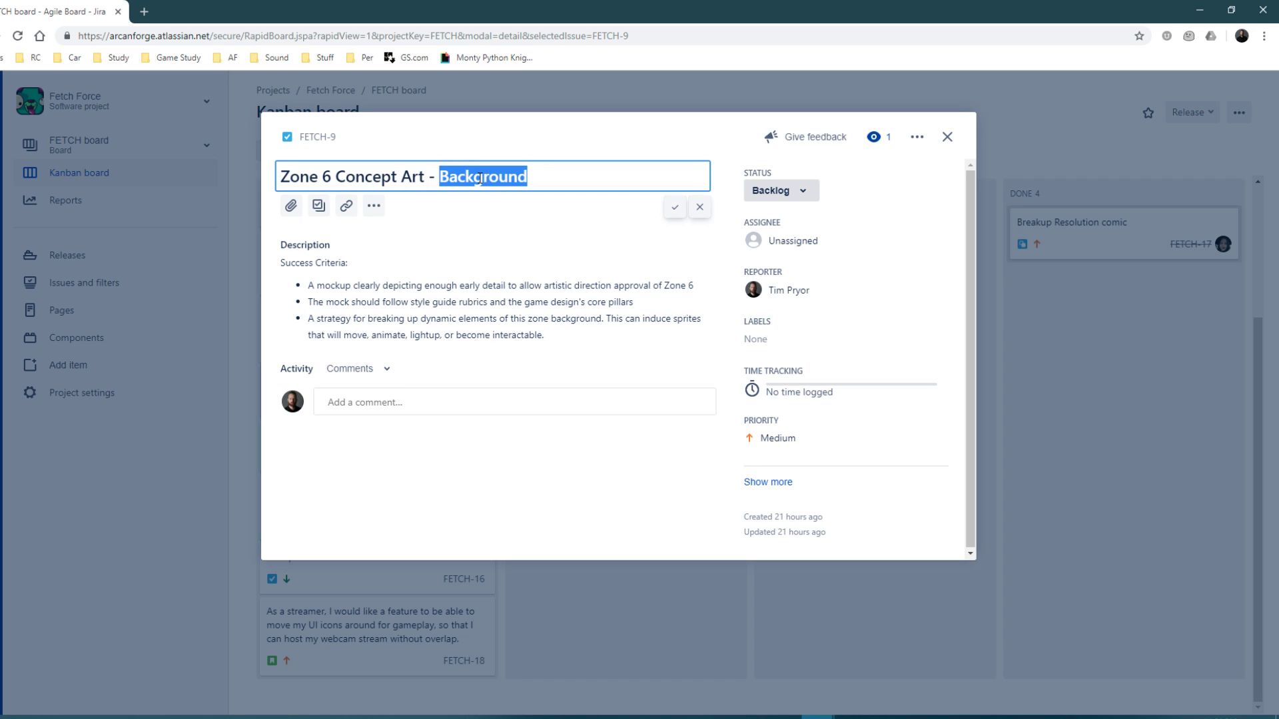
pyautogui.moveTo(334, 173); pyautogui.dragTo(271, 178)
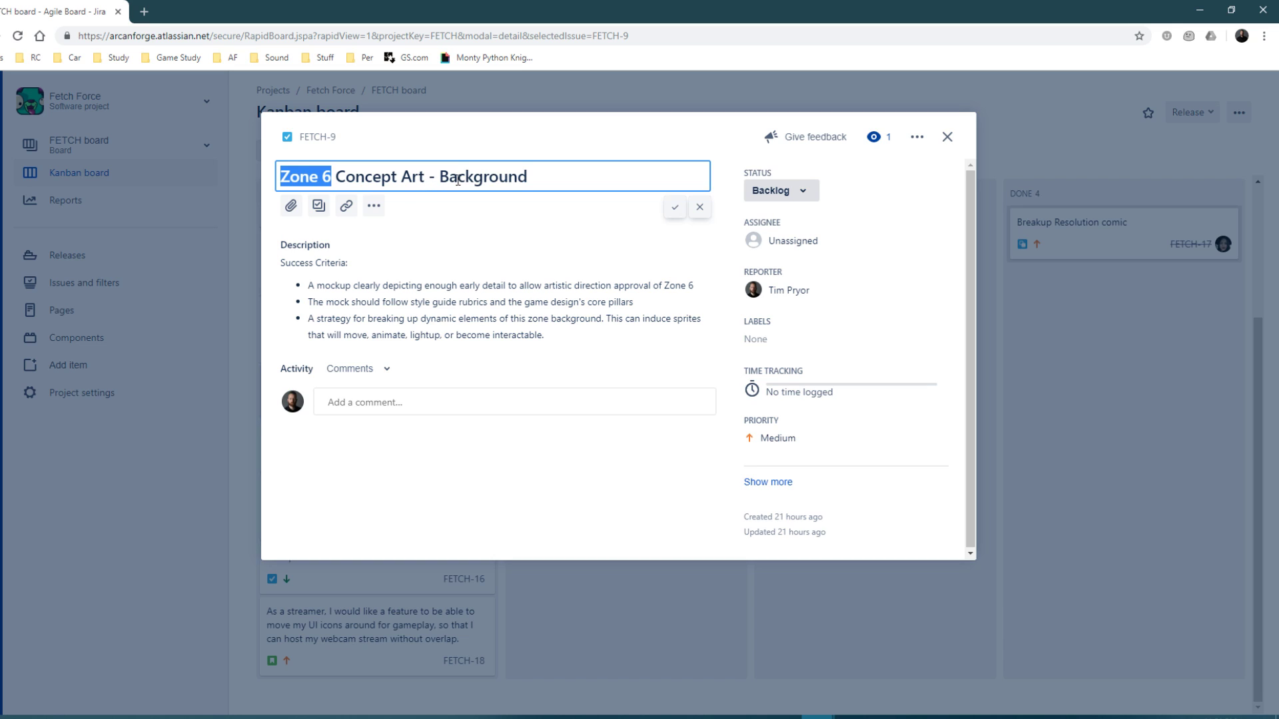
pyautogui.doubleClick(516, 178)
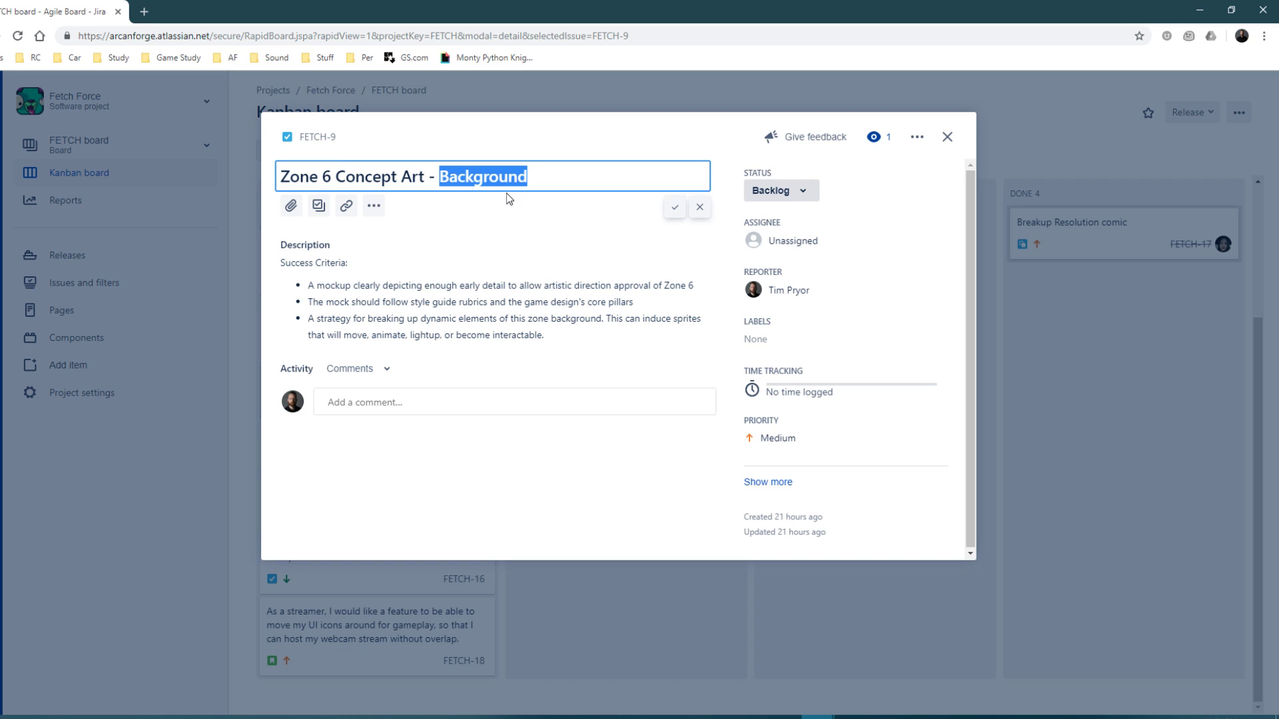
# Open the Zone 6 task's description for editing and go through its success criteria one by one.
pyautogui.click(287, 263)
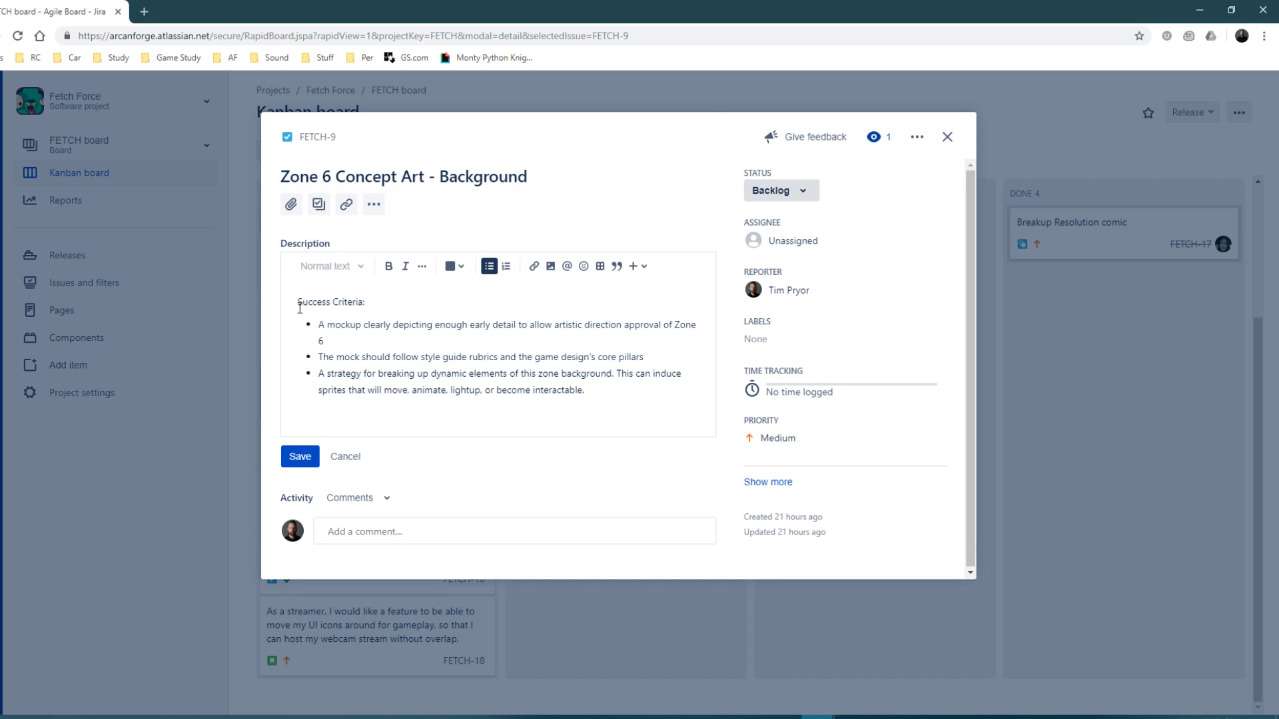
pyautogui.moveTo(299, 307); pyautogui.dragTo(381, 299)
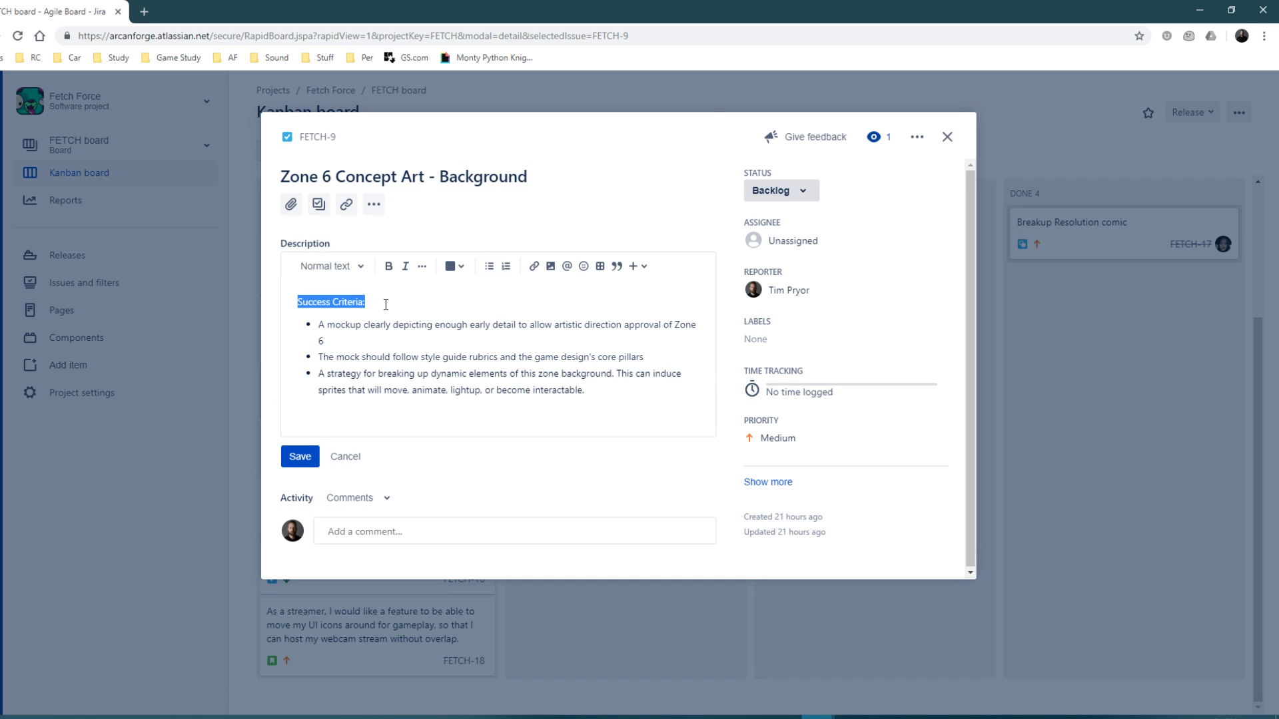
pyautogui.moveTo(315, 326); pyautogui.dragTo(513, 482)
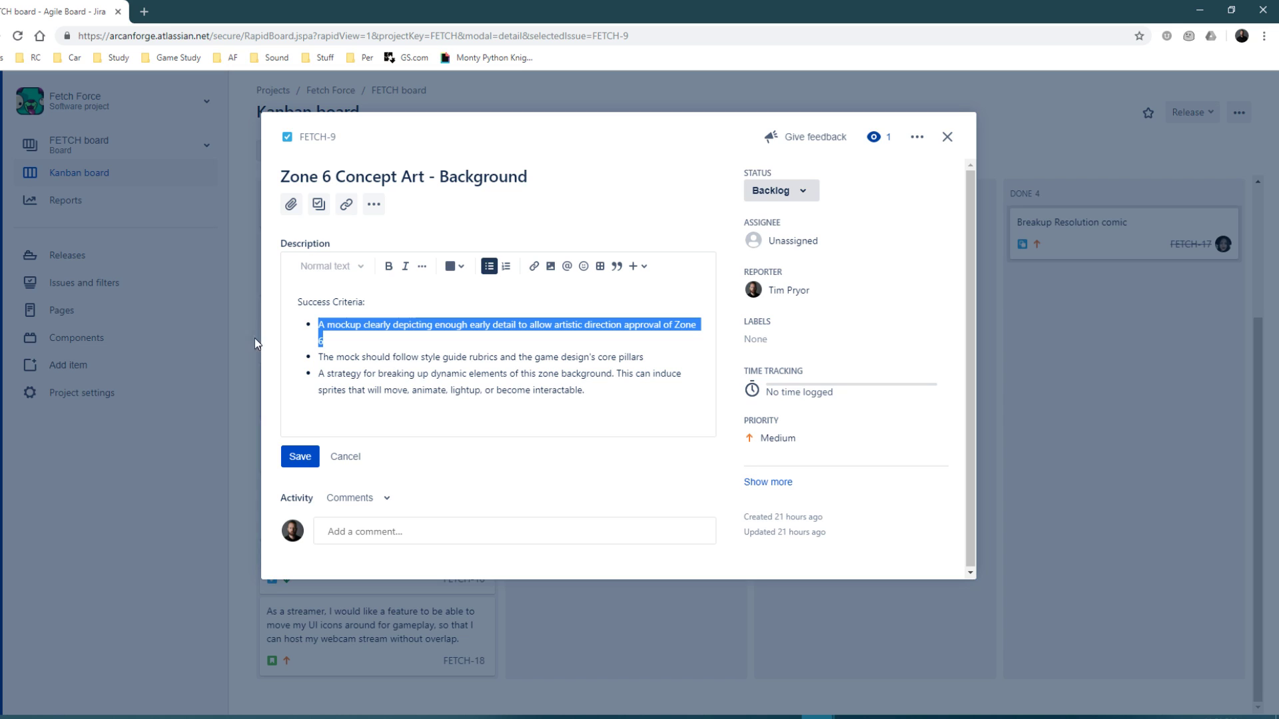
pyautogui.moveTo(333, 356); pyautogui.dragTo(665, 352)
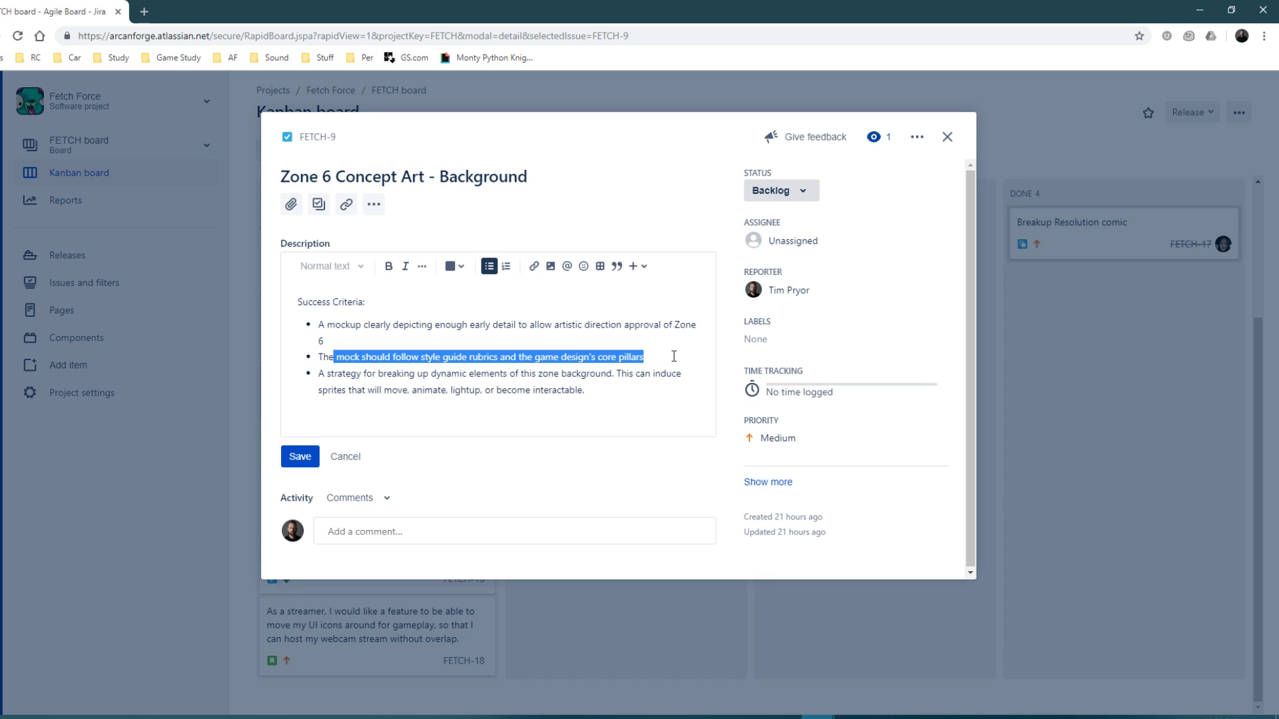
pyautogui.click(673, 356)
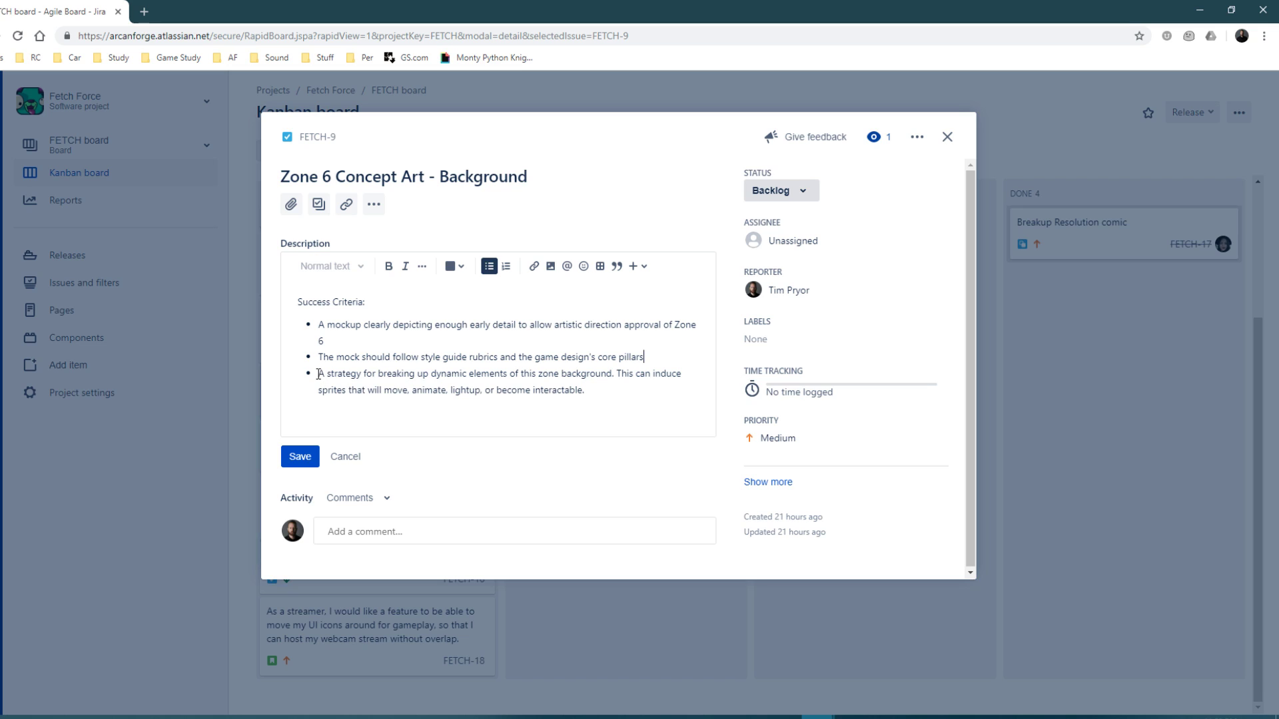
pyautogui.moveTo(319, 374); pyautogui.dragTo(506, 401)
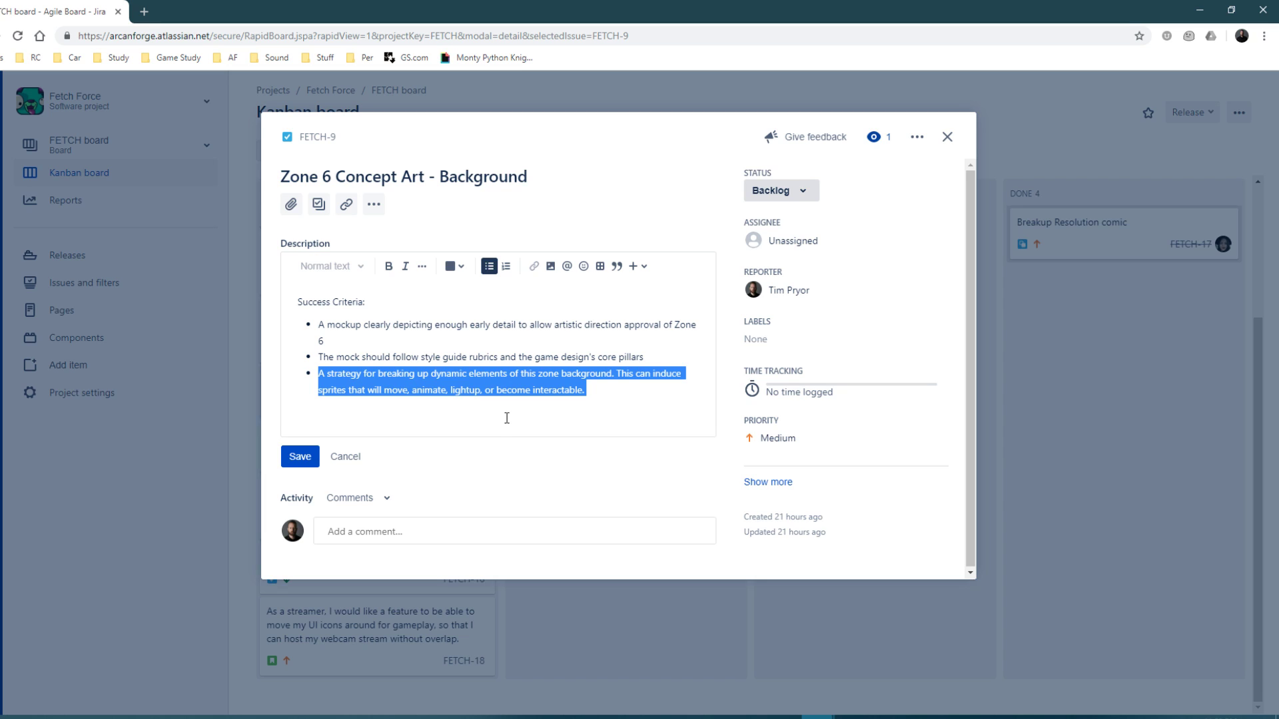
# Replace the word "induce" with "include" in the last success criterion of the Zone 6 task's description.
pyautogui.doubleClick(673, 373)
pyautogui.write('include')
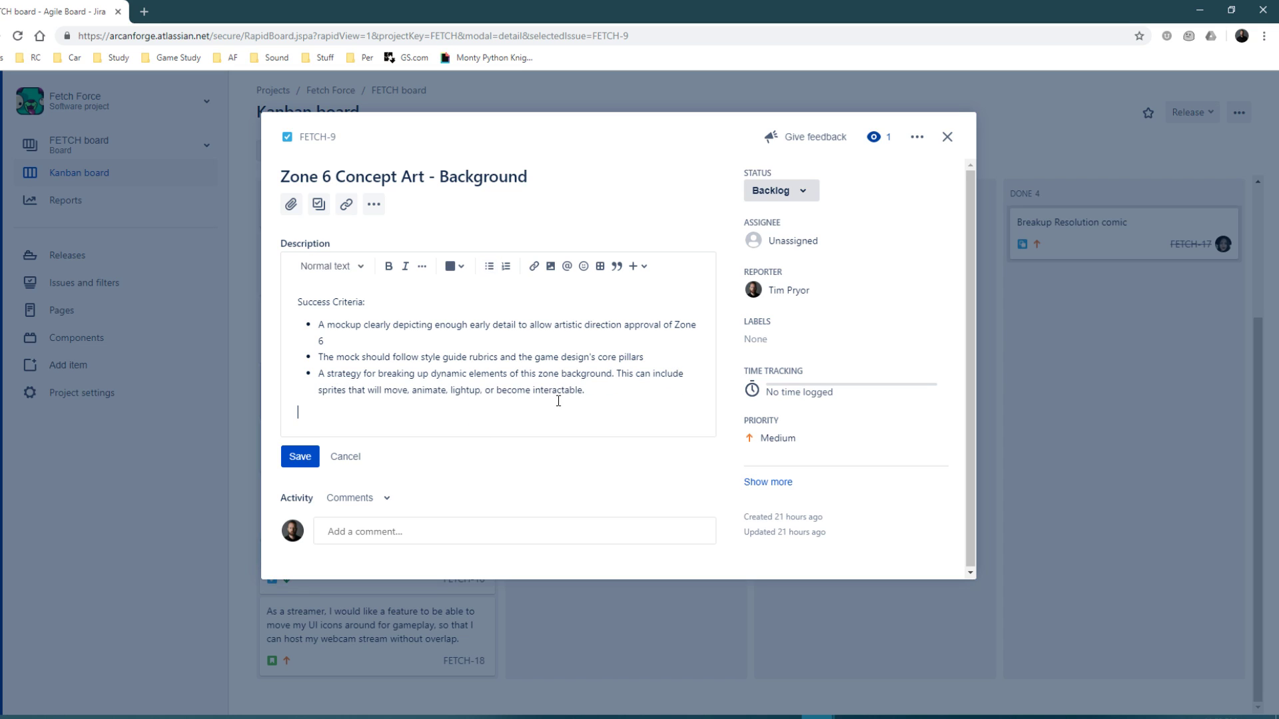
pyautogui.moveTo(594, 394); pyautogui.dragTo(294, 375)
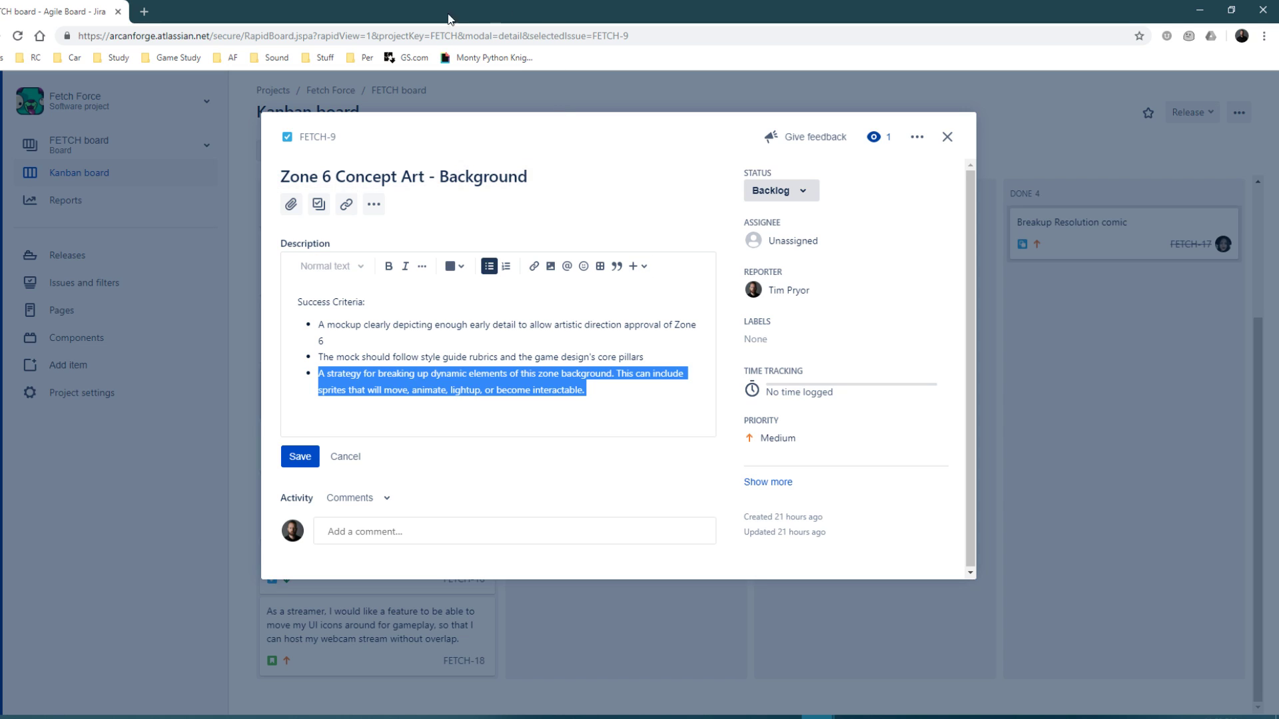
pyautogui.click(627, 407)
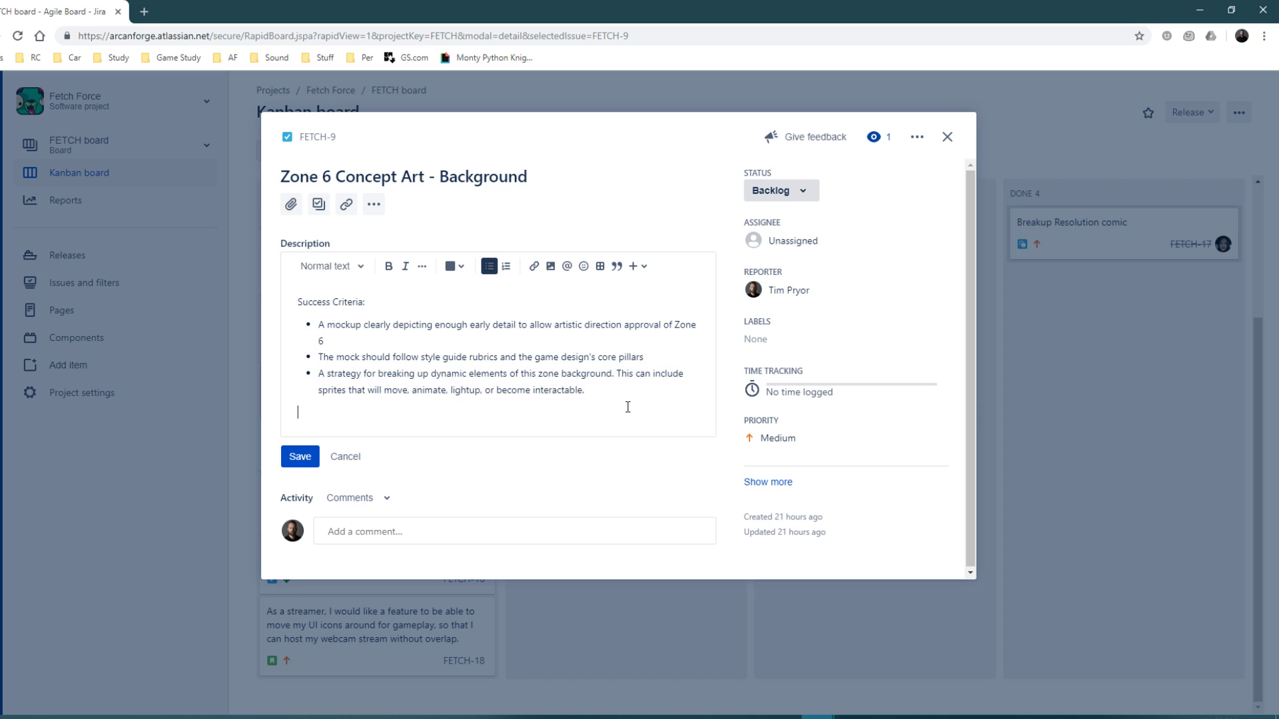
# Make the "Success Criteria:" heading bold in the Zone 6 task's description.
pyautogui.doubleClick(457, 375)
pyautogui.click(589, 375)
pyautogui.click(574, 415)
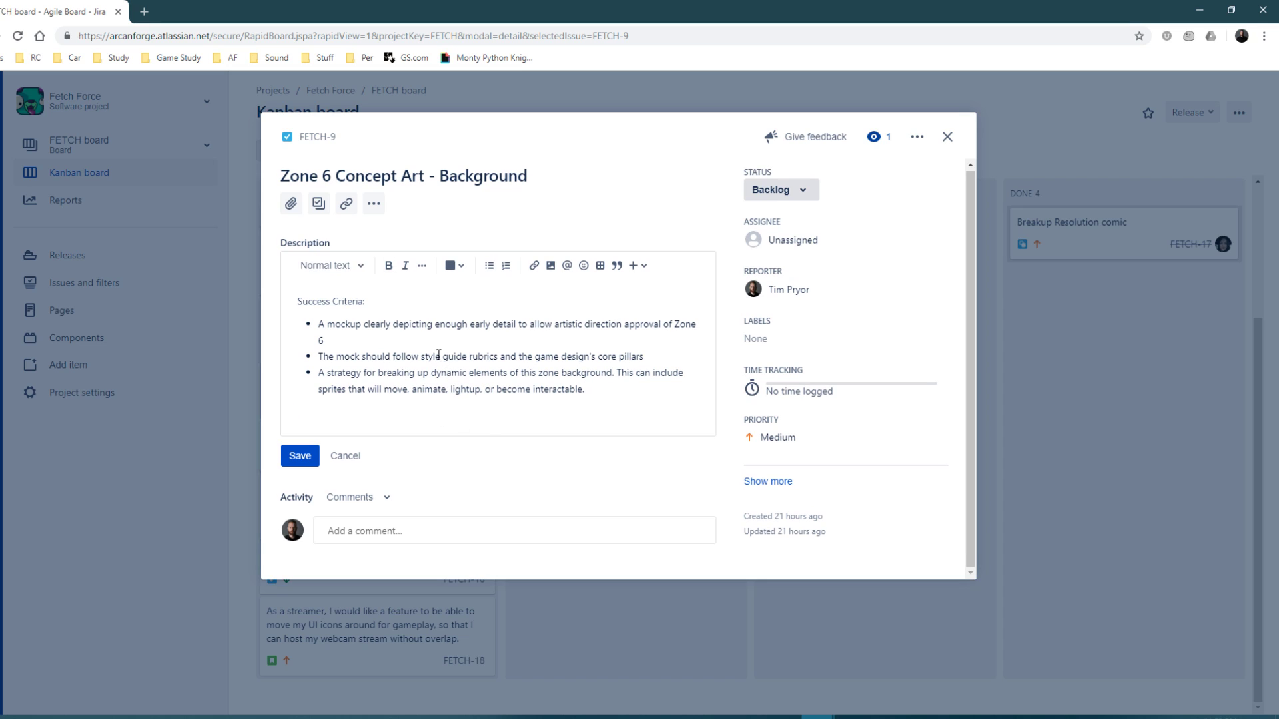
pyautogui.moveTo(377, 300); pyautogui.dragTo(201, 297)
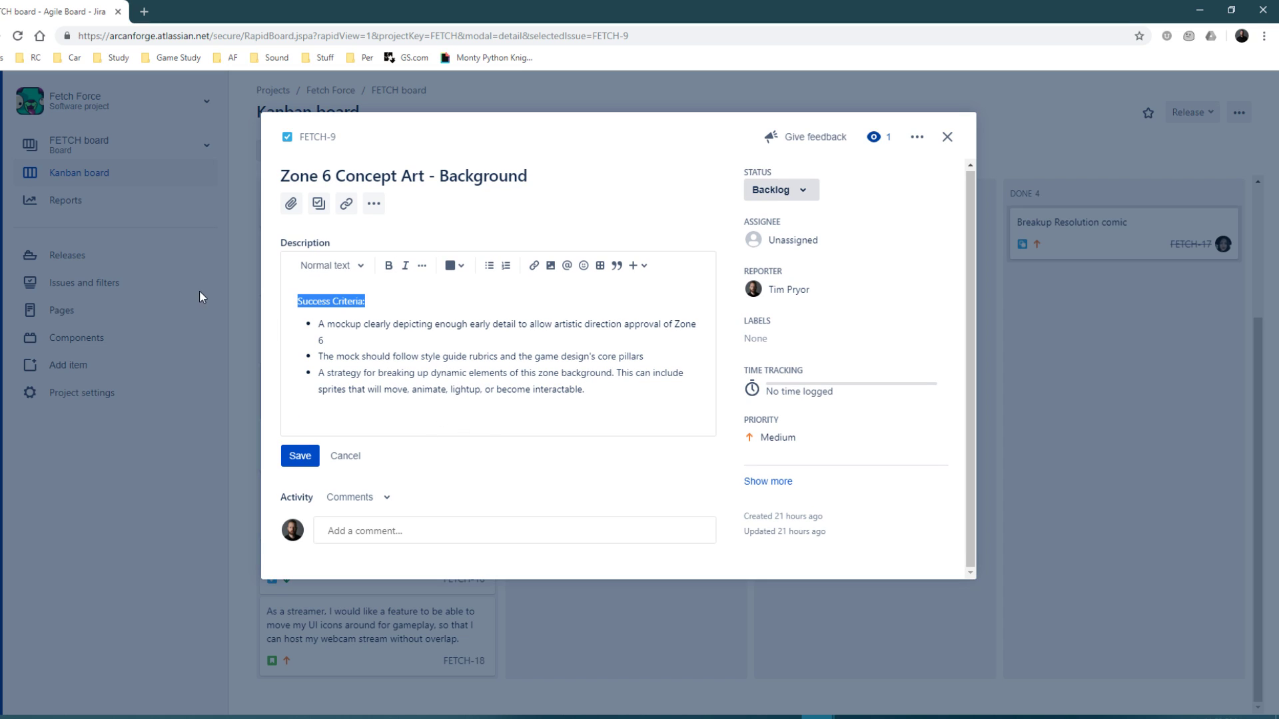
pyautogui.hotkey('ctrl', 'b')
pyautogui.click(352, 331)
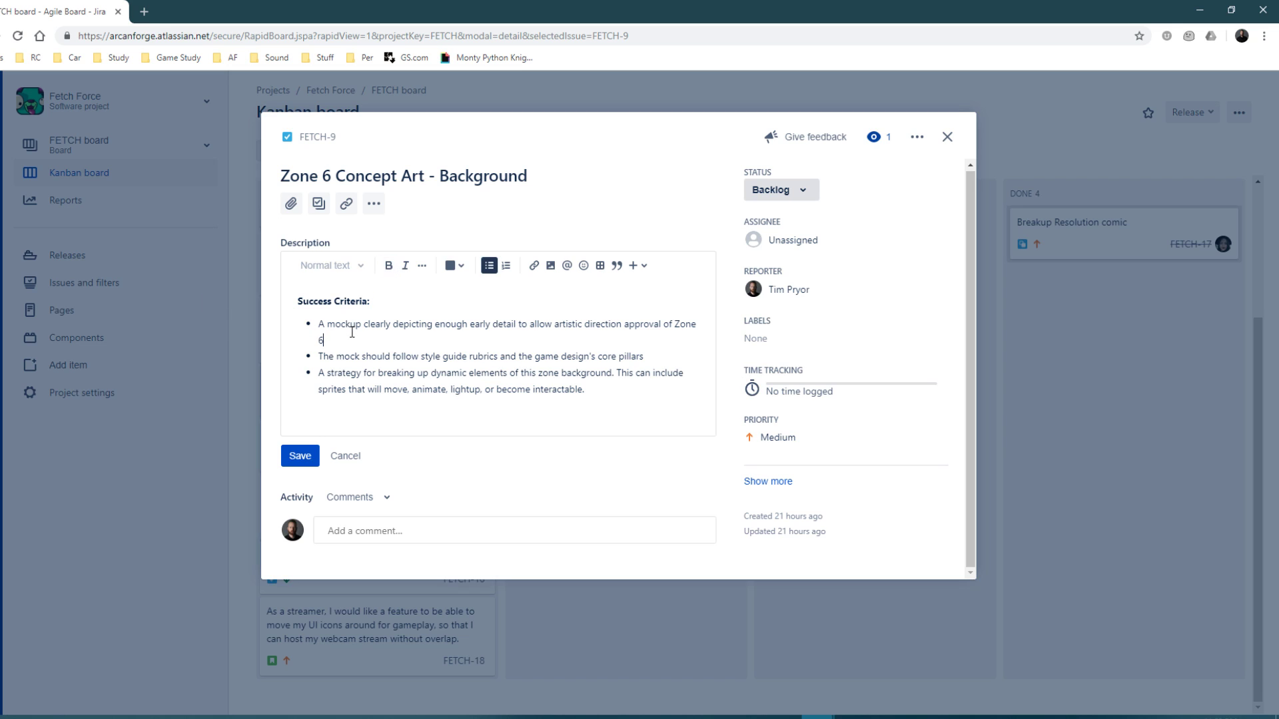
# Reread the success criteria in the Zone 6 task's description, save the description and close the task.
pyautogui.doubleClick(359, 326)
pyautogui.tripleClick(624, 358)
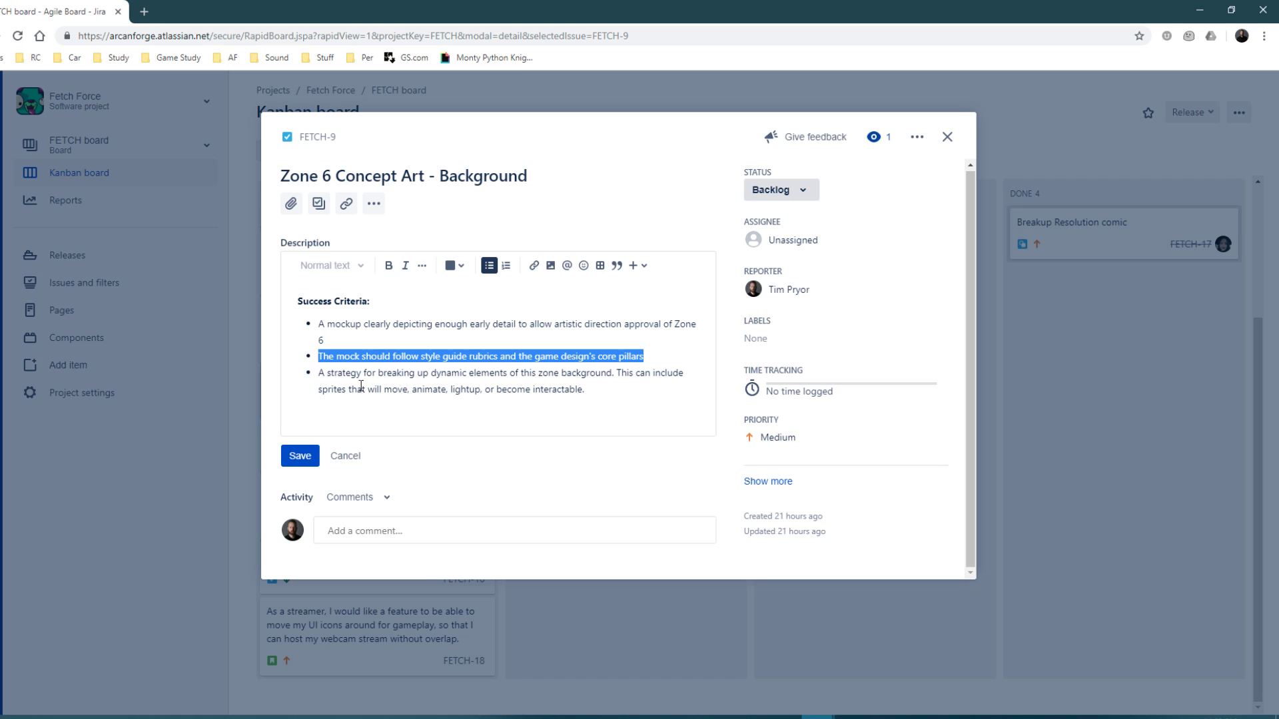
pyautogui.click(493, 389)
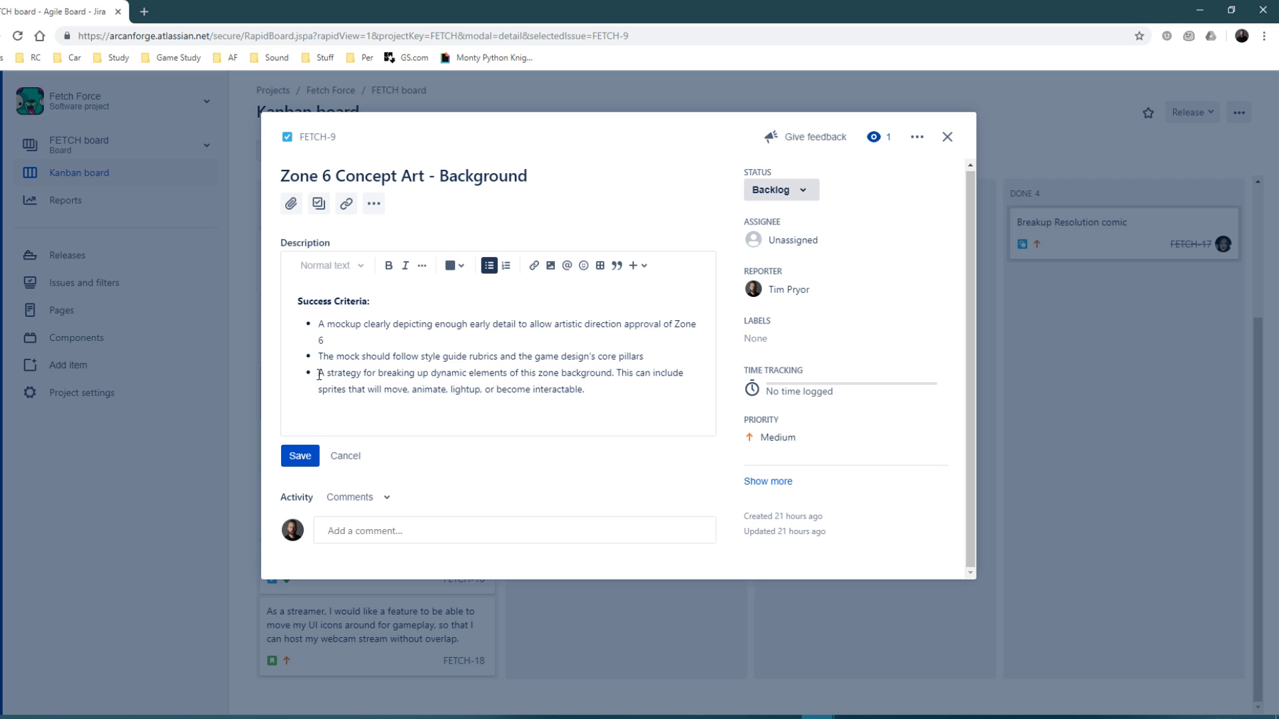
pyautogui.moveTo(320, 374); pyautogui.dragTo(610, 396)
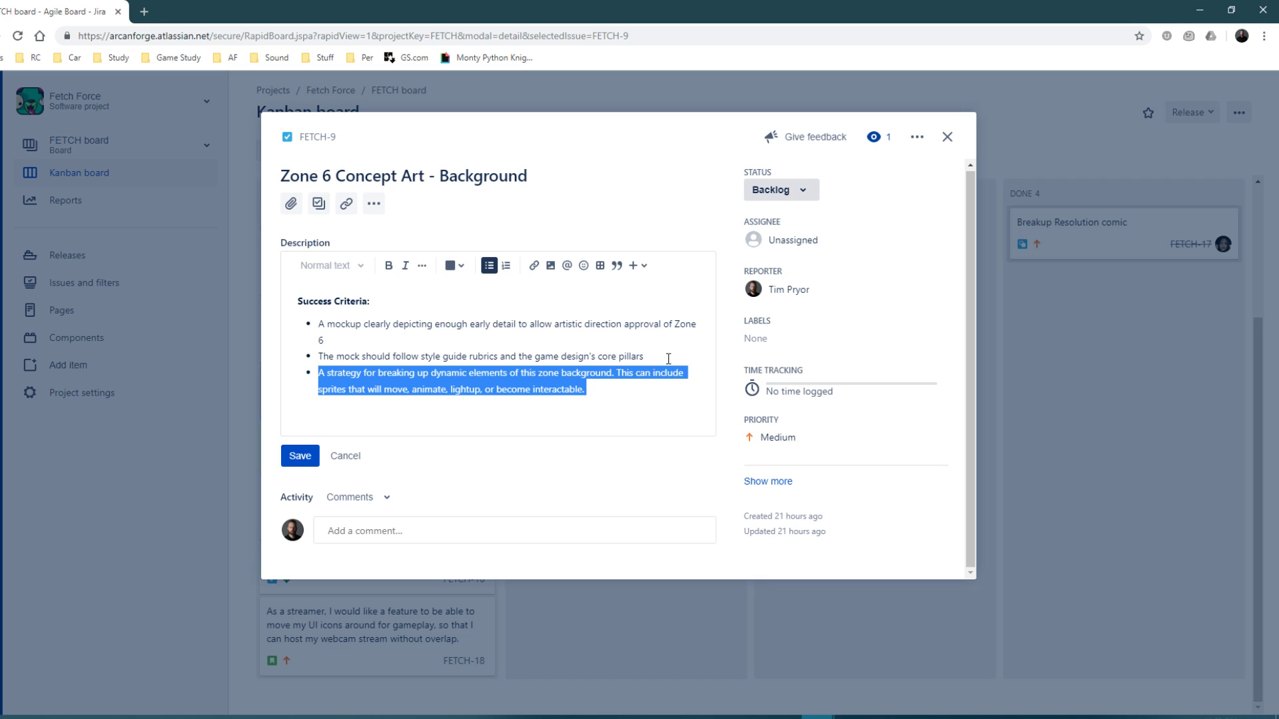
pyautogui.click(651, 392)
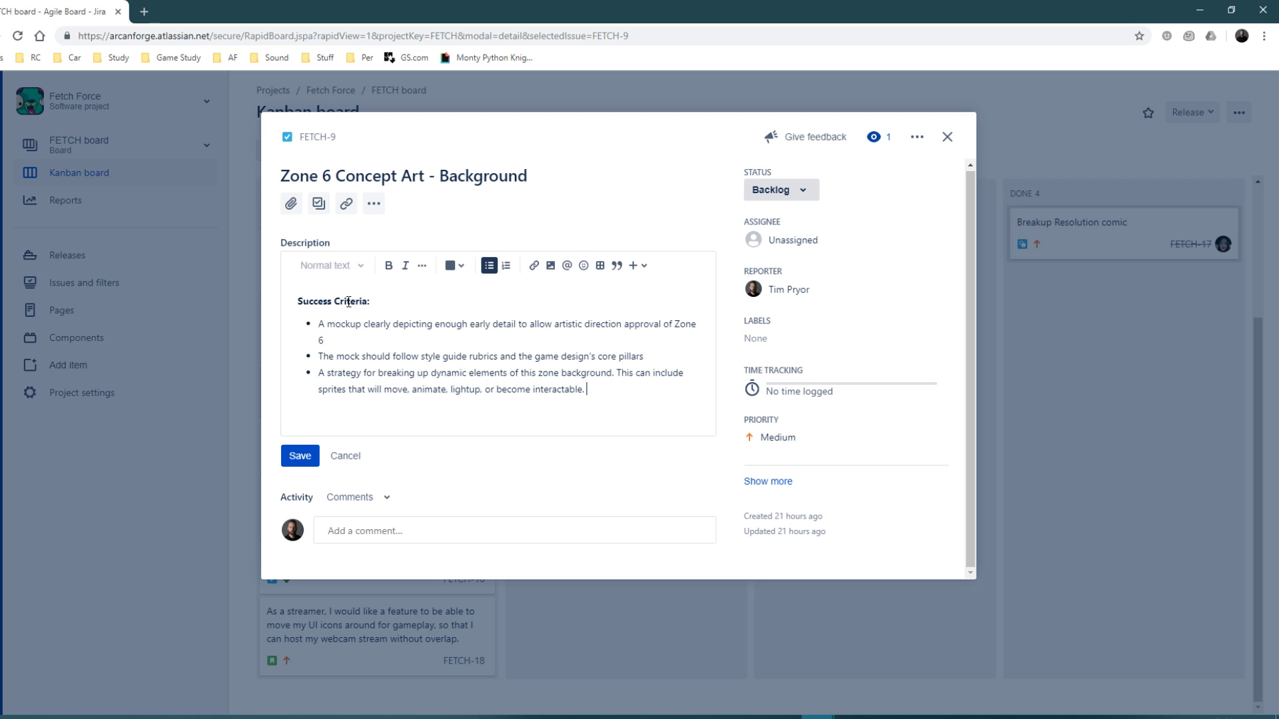
pyautogui.moveTo(348, 303); pyautogui.dragTo(422, 414)
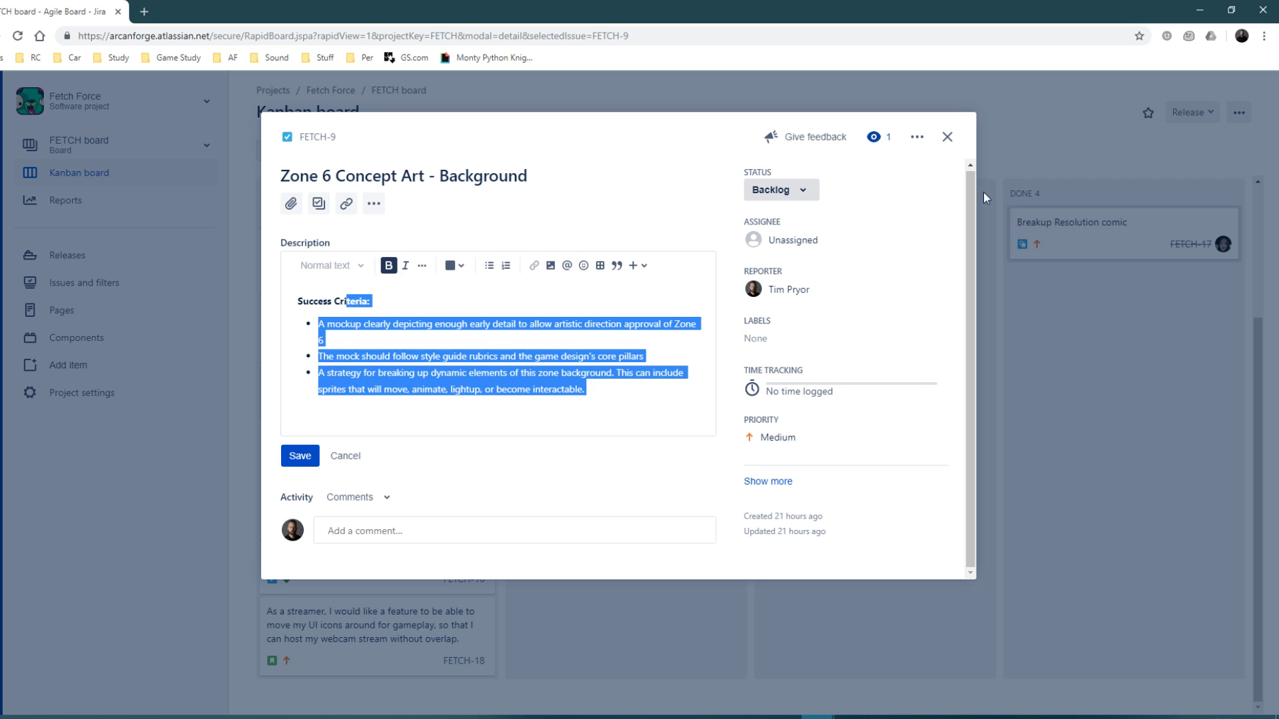
pyautogui.click(317, 453)
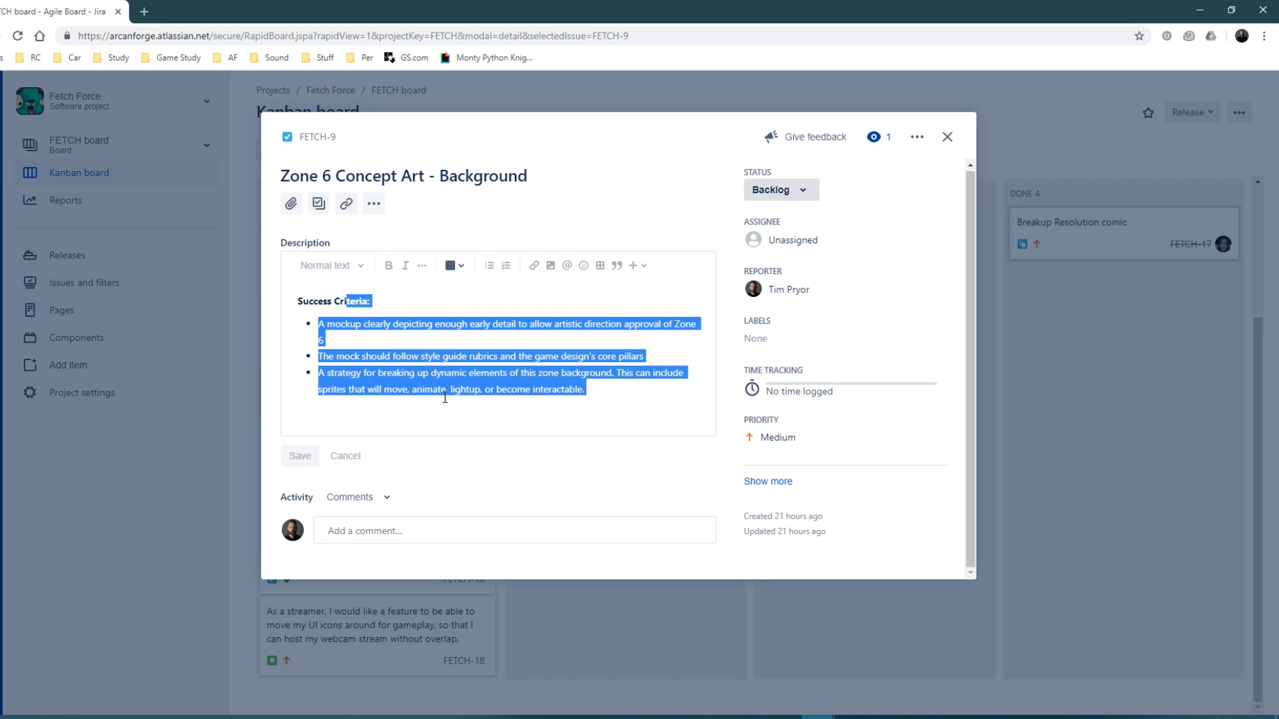
pyautogui.click(947, 136)
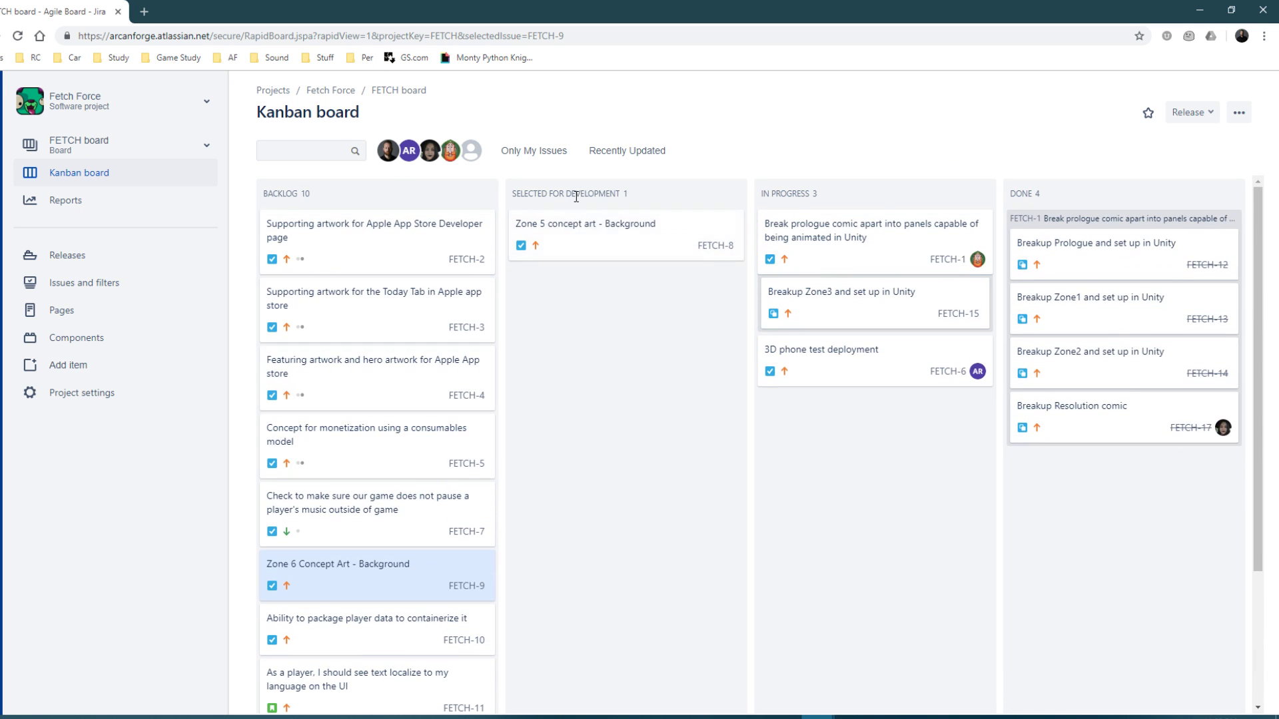
# Move the "Supporting artwork for Apple App Store Developer page" task from Backlog to Selected for Development.
pyautogui.moveTo(577, 195); pyautogui.dragTo(513, 191)
pyautogui.moveTo(351, 251); pyautogui.dragTo(603, 307)
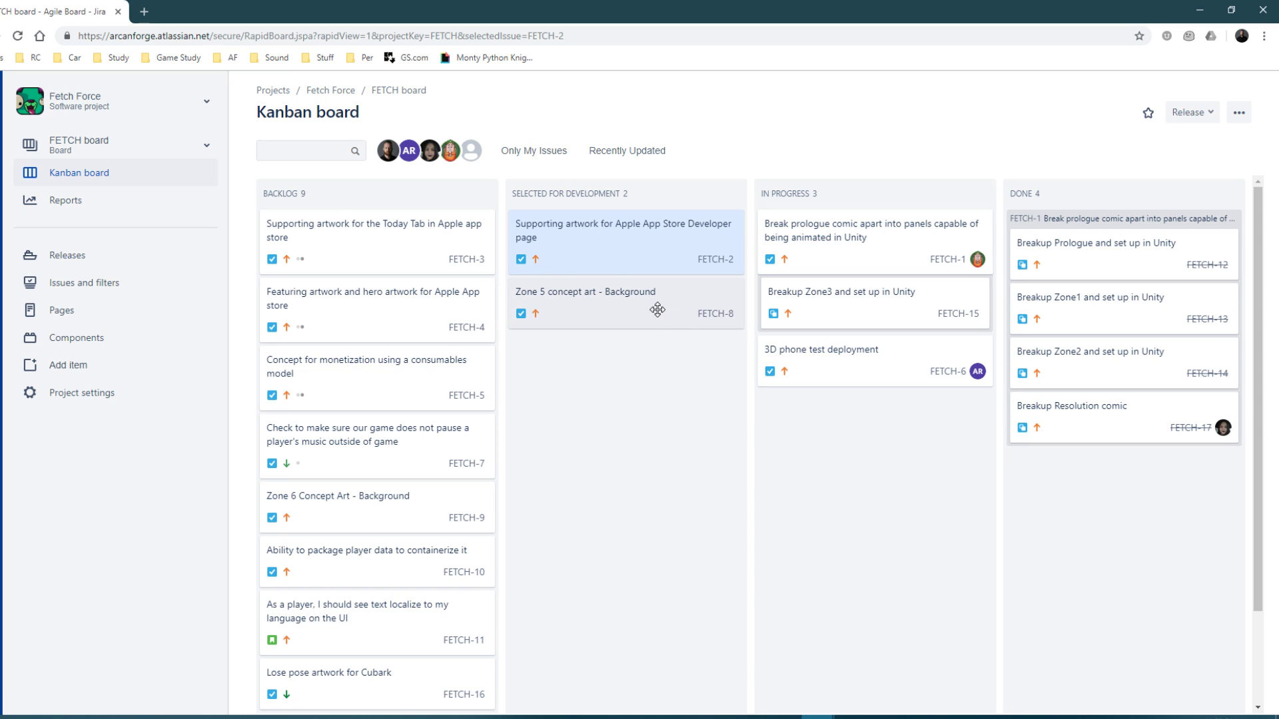
pyautogui.moveTo(661, 316)
pyautogui.mouseDown()
pyautogui.moveTo(939, 338)
pyautogui.moveTo(1233, 297)
pyautogui.moveTo(832, 434)
pyautogui.moveTo(664, 319)
pyautogui.moveTo(1112, 274)
pyautogui.moveTo(640, 317)
pyautogui.moveTo(654, 319)
pyautogui.mouseUp()
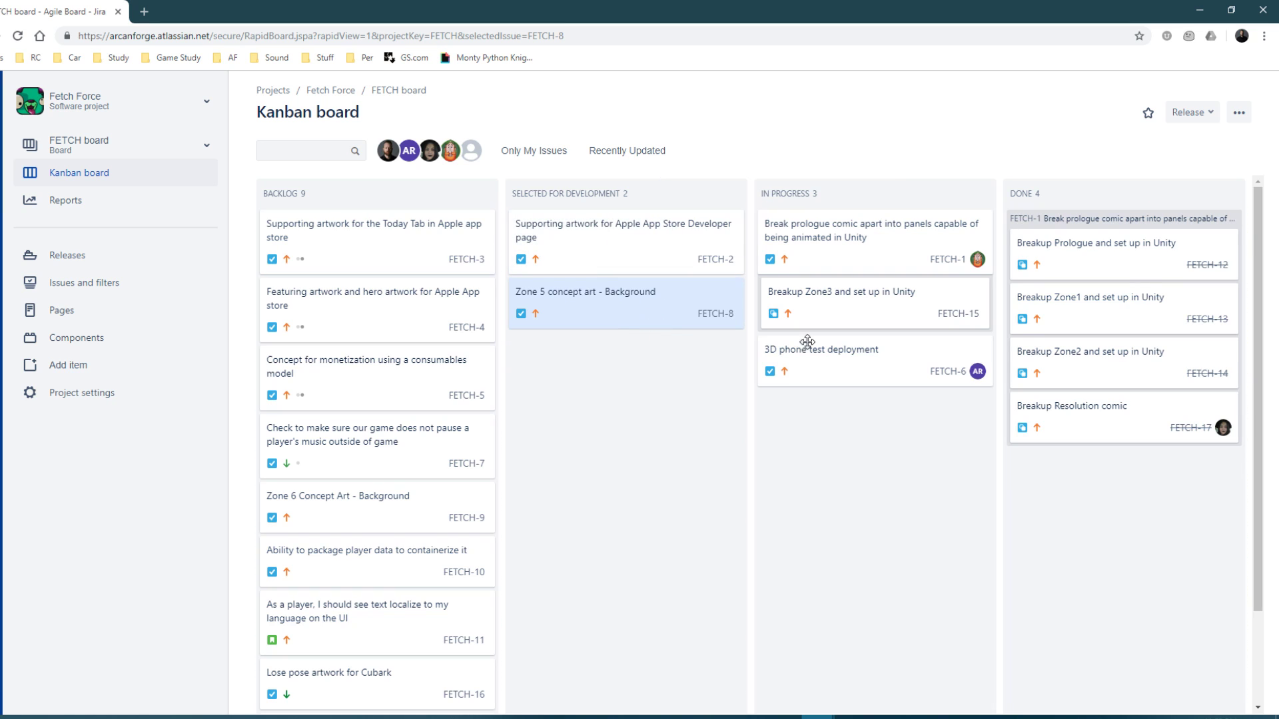